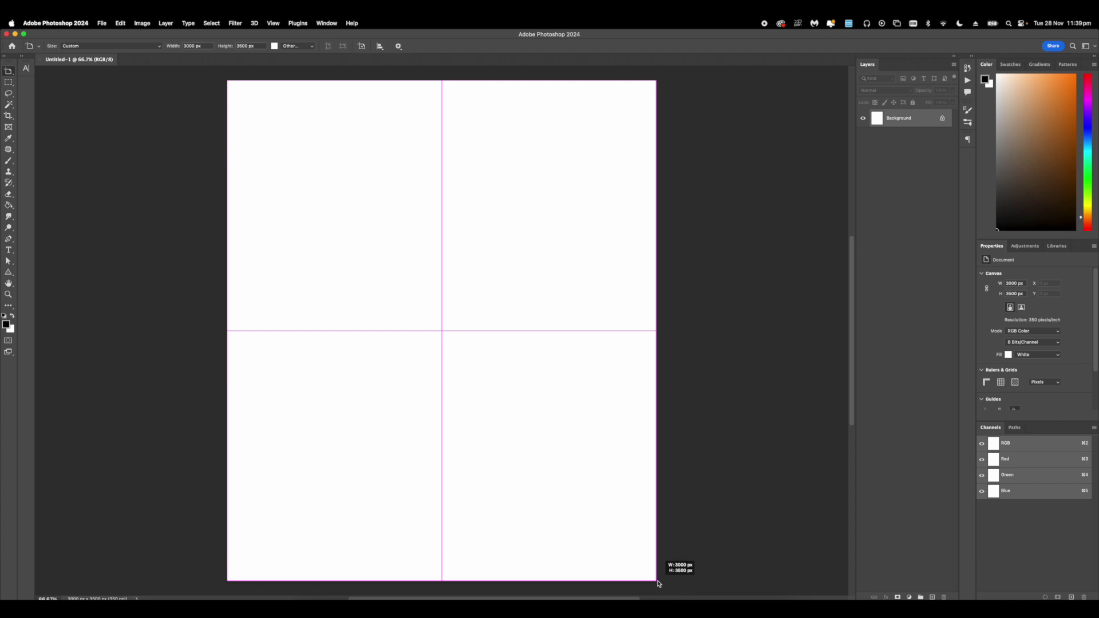
- Create a 3000 × 3500 px artboard covering the whole canvas and select the white base layer inside it
scroll(466, 296, "down", 5)
scroll(465, 297, "down", 1)
scroll(466, 297, "left", 2)
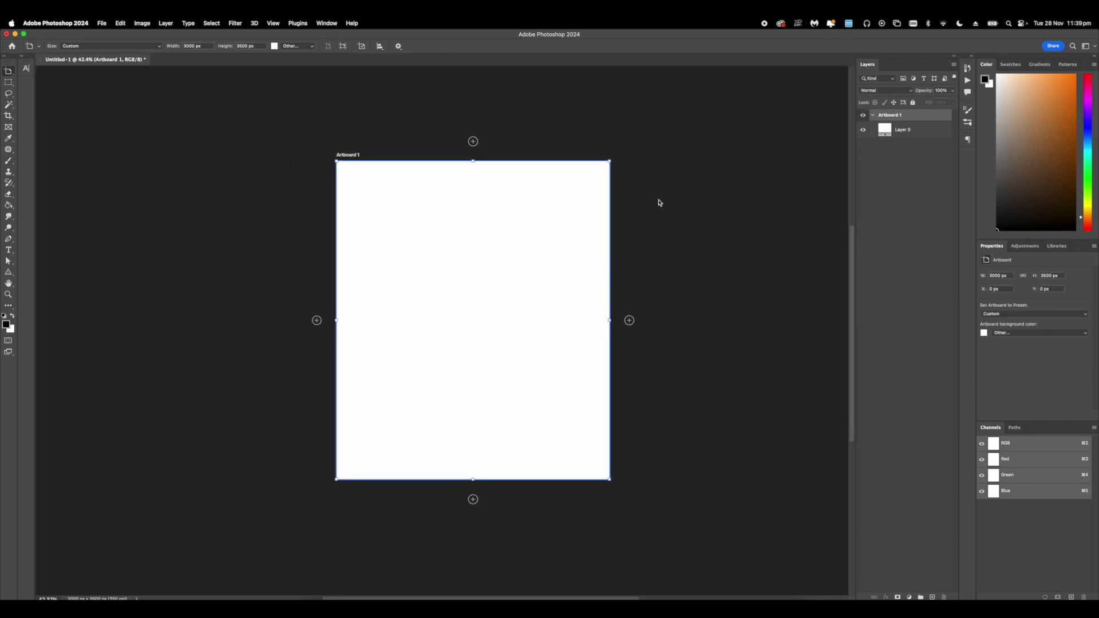
left_click(900, 133)
scroll(501, 315, "up", 4)
left_click_drag(504, 317, 542, 258)
left_click_drag(490, 434, 438, 521)
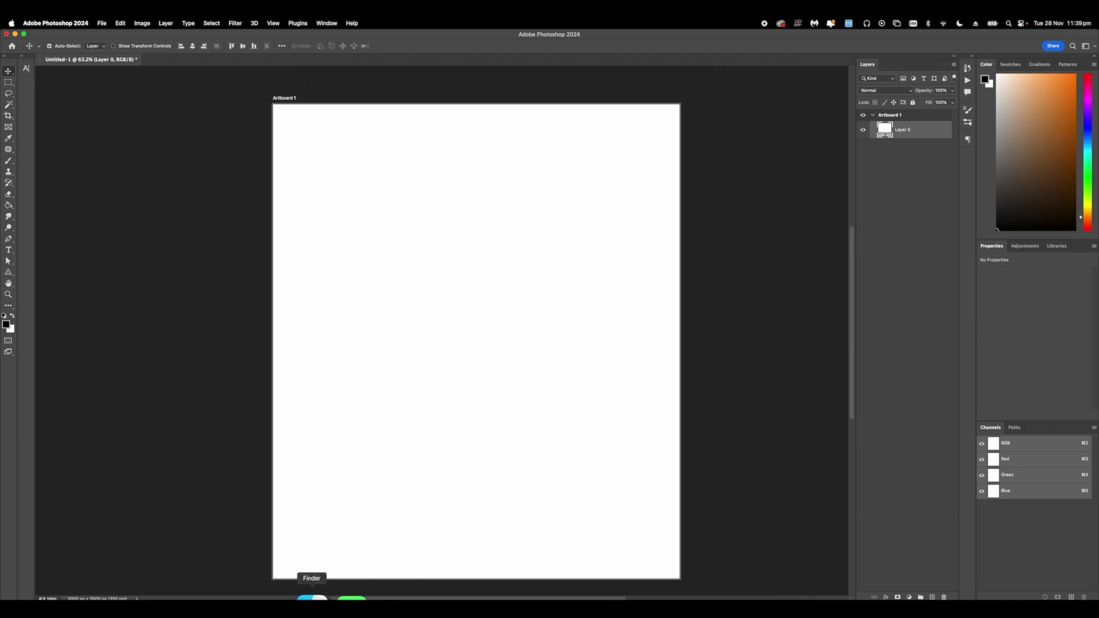
- Switch to Finder and place the helmeted F1 driver illustration on the artboard
left_click(312, 598)
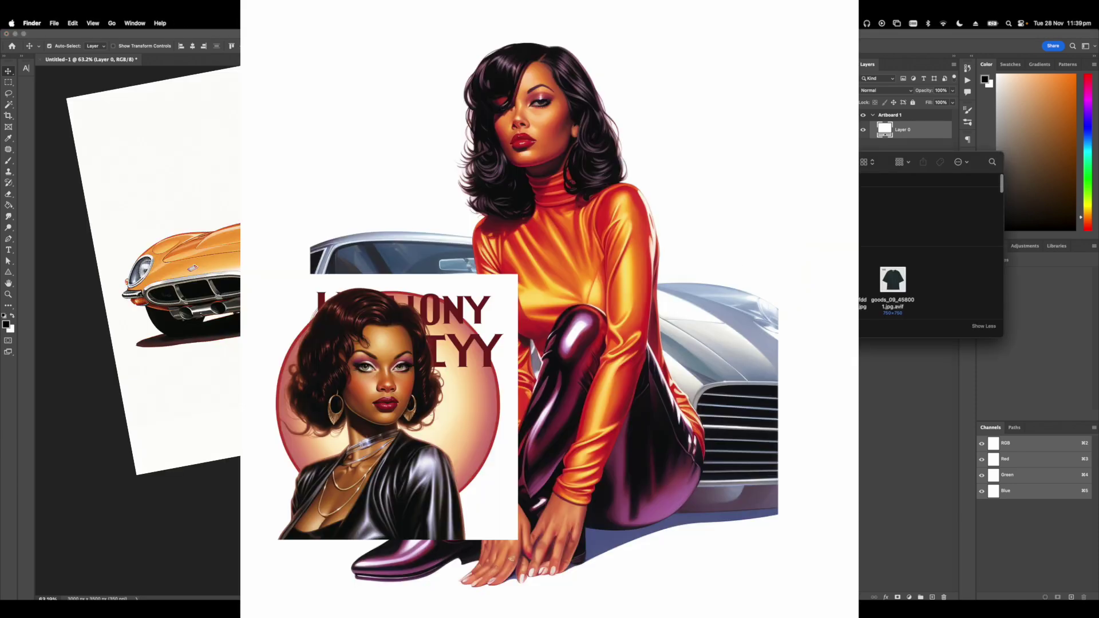
left_click_drag(700, 206, 532, 225)
left_click_drag(681, 344, 645, 358)
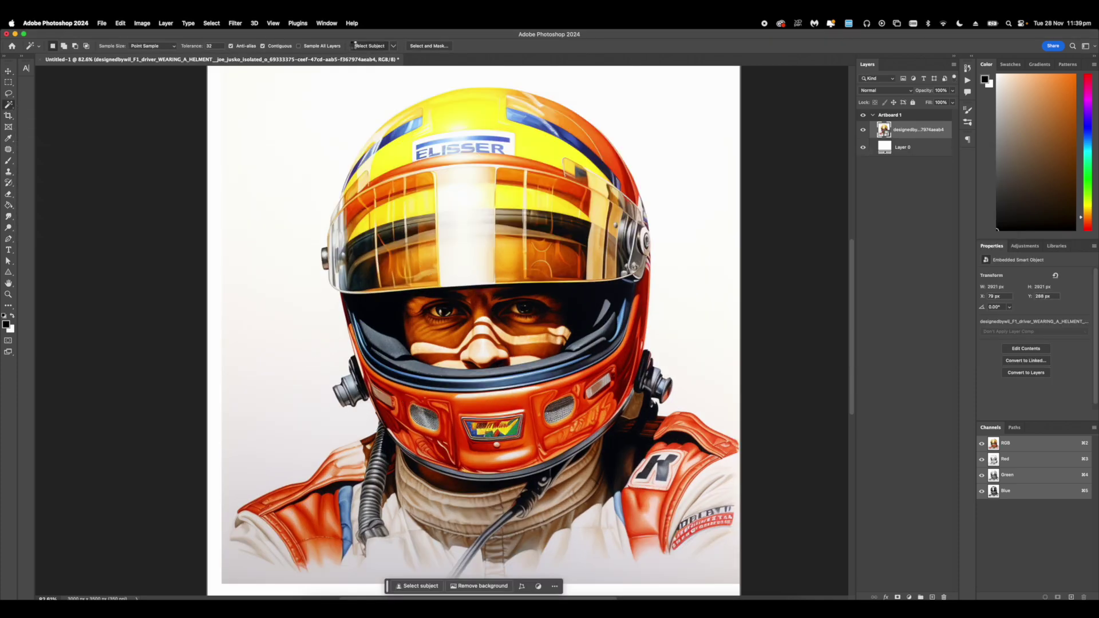
- Select the driver automatically with Select Subject and display the selection as a quick mask to check its edges
left_click(351, 46)
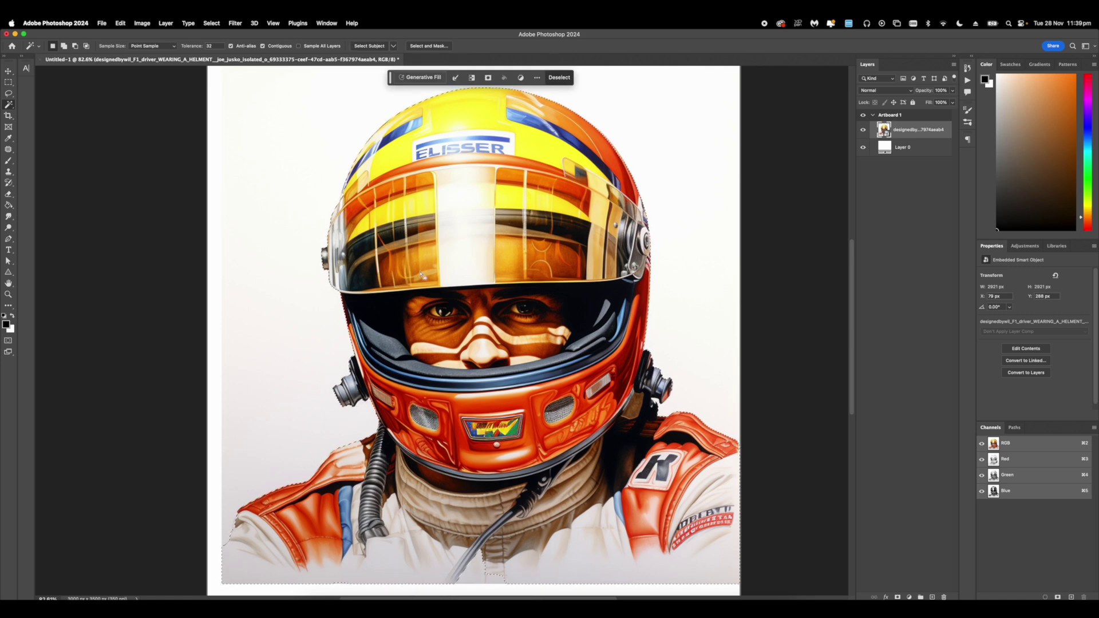
key("q")
scroll(672, 374, "up", 3)
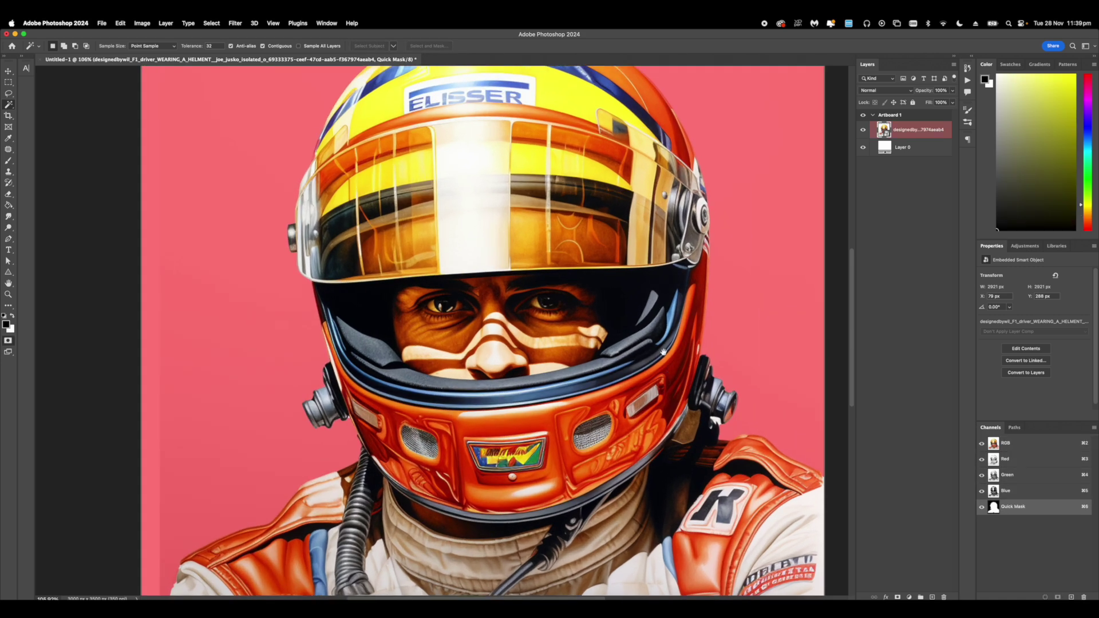
scroll(672, 375, "right", 3)
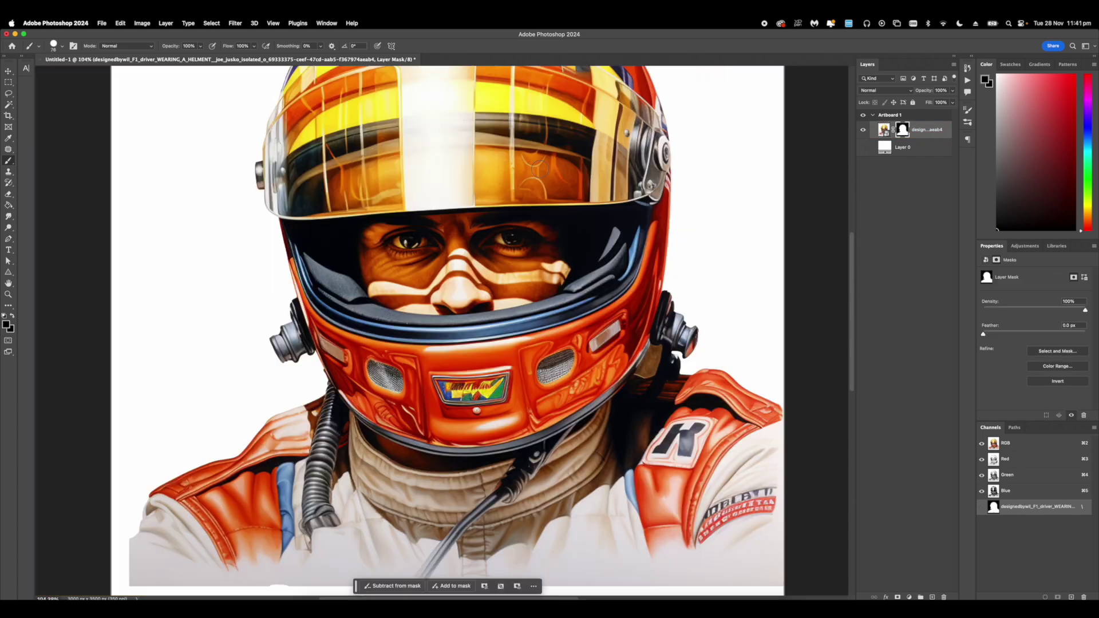
- Set the background color of Artboard 1 to Transparent
scroll(527, 170, "down", 5)
scroll(527, 169, "up", 1)
left_click(9, 72)
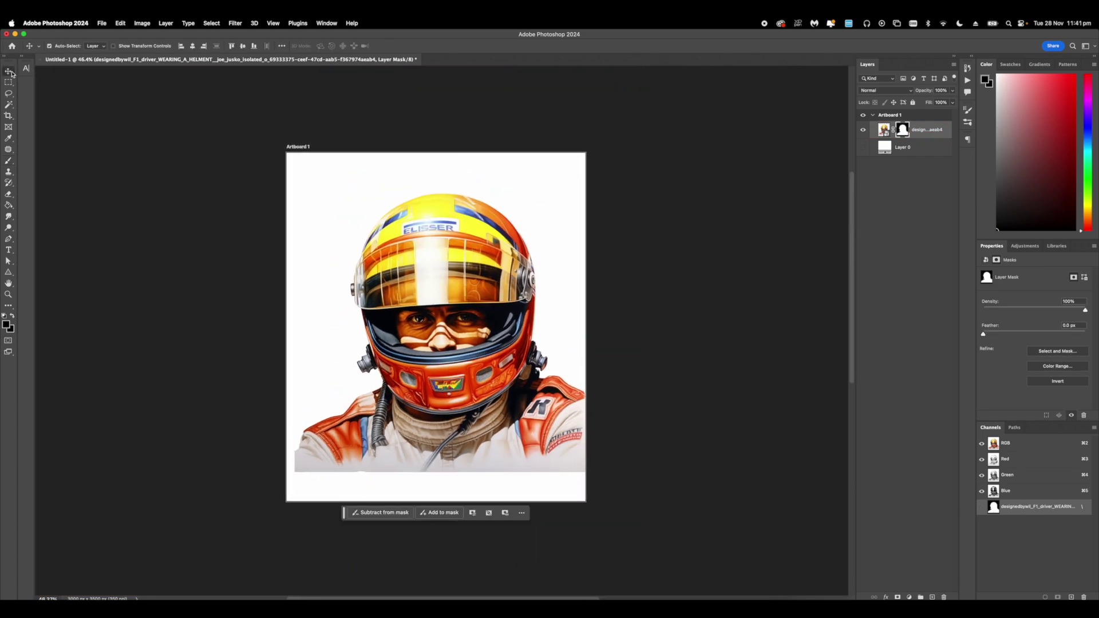
left_click(288, 143)
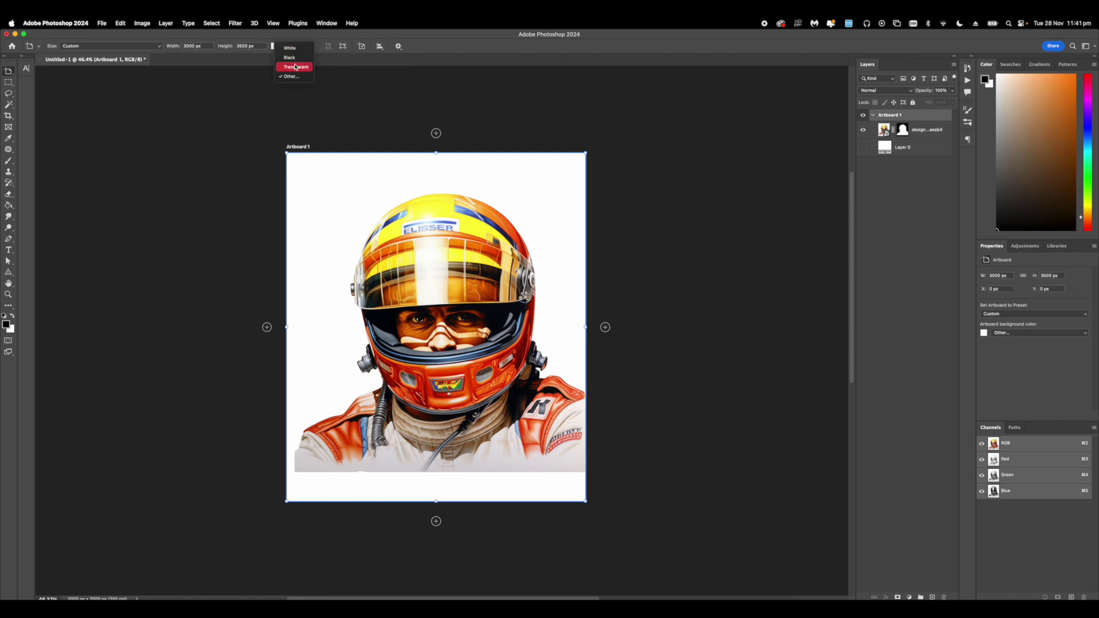
- Choose the Soft Round Pressure Opacity and Flow brush from General Brushes for painting on the driver's layer mask
scroll(407, 372, "up", 2)
left_click_drag(435, 396, 433, 397)
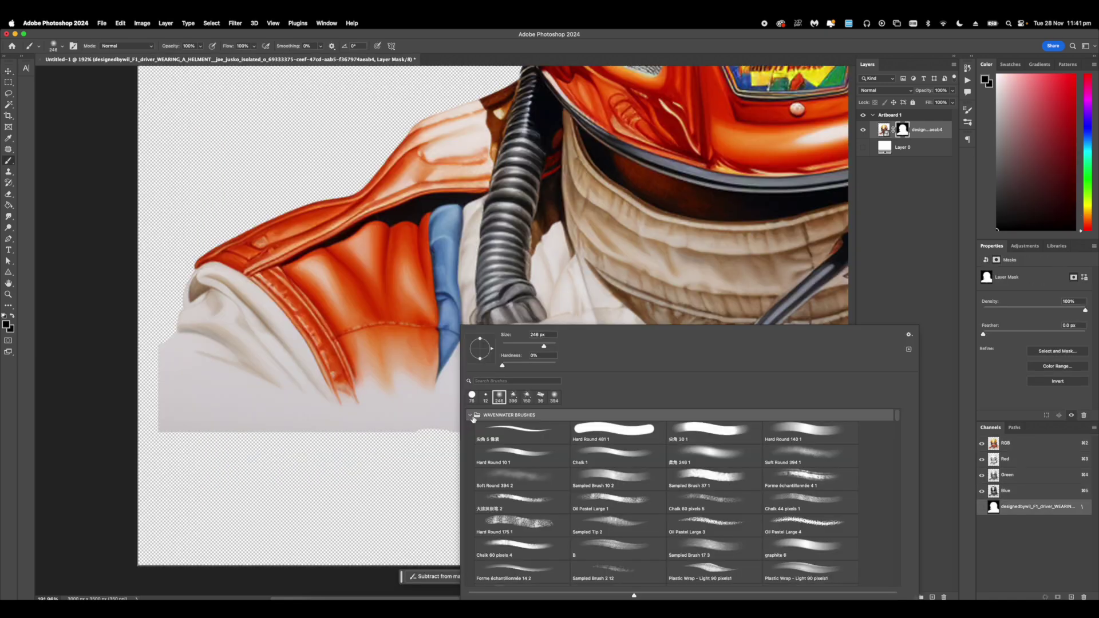
left_click(470, 416)
left_click(470, 428)
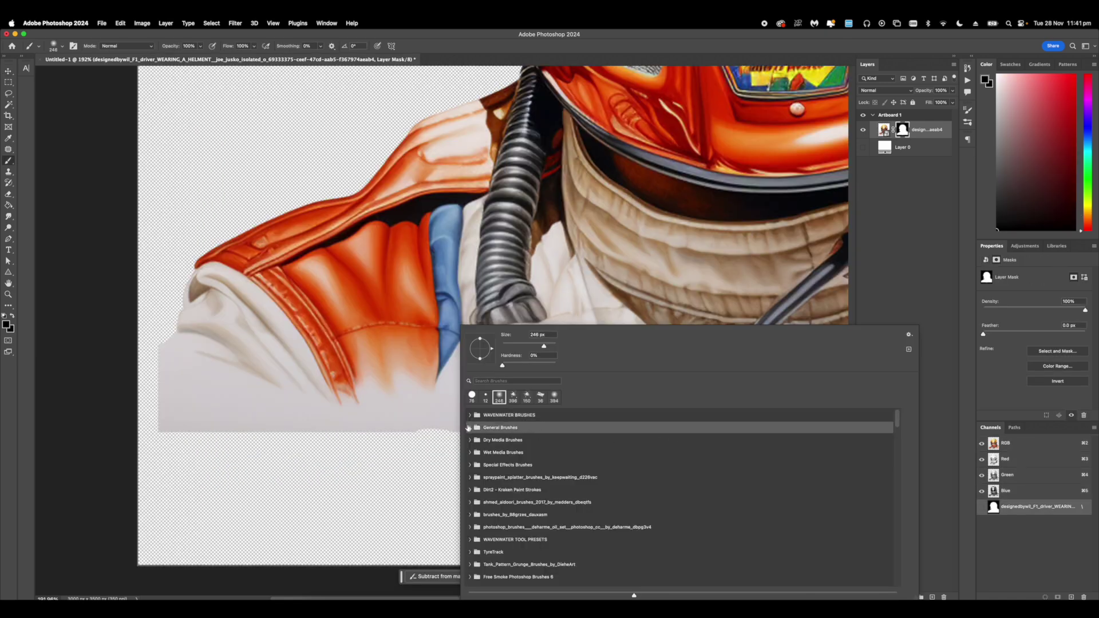
left_click(469, 428)
left_click(684, 464)
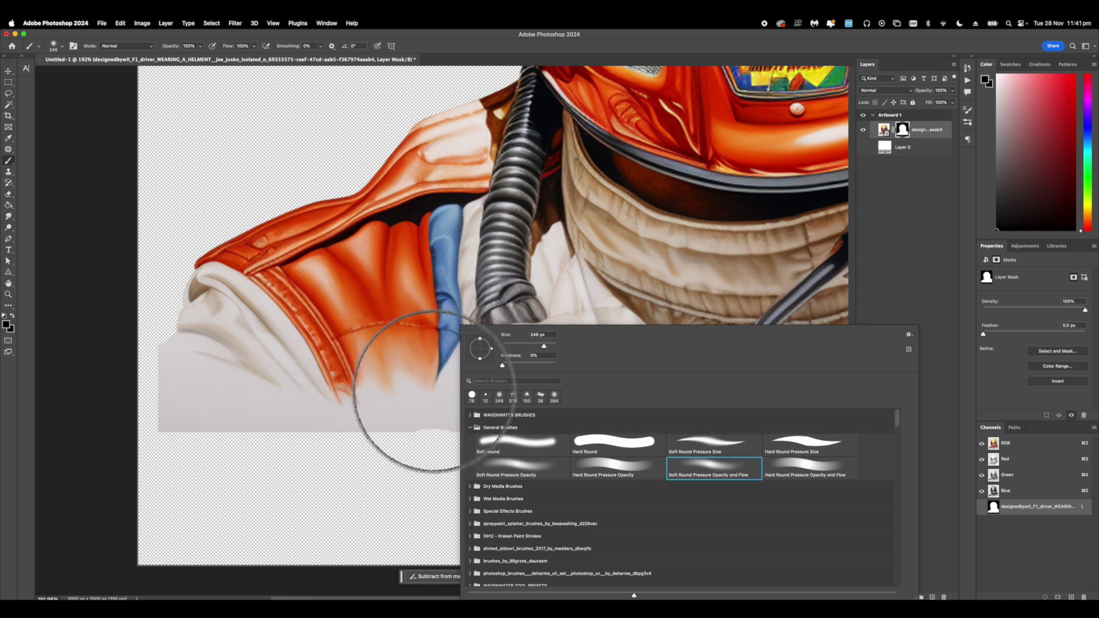
- Undo the test stroke on the driver's mask and set the brush mode to Dissolve
left_click(304, 422)
key("super+z")
left_click_drag(391, 412, 388, 443)
left_click(124, 47)
left_click(122, 55)
scroll(280, 338, "up", 2)
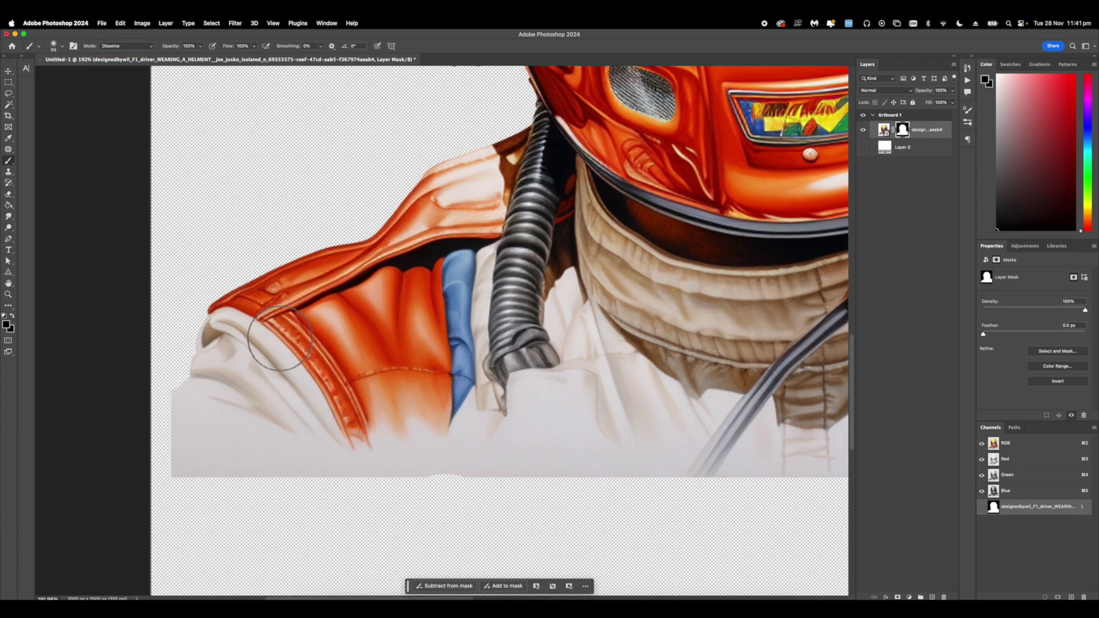
- Set the background color of Artboard 1 to Black
scroll(280, 338, "down", 8)
left_click_drag(328, 223, 319, 340)
left_click(8, 71)
scroll(312, 177, "up", 3)
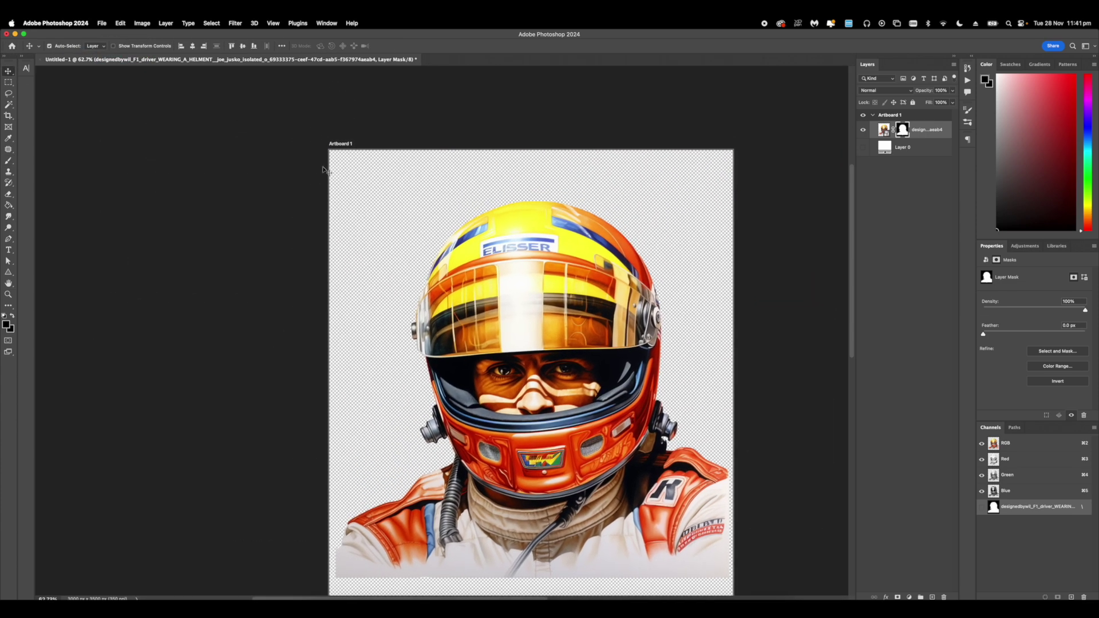
left_click(342, 144)
left_click(295, 47)
left_click(289, 37)
scroll(458, 273, "down", 5)
scroll(457, 273, "up", 2)
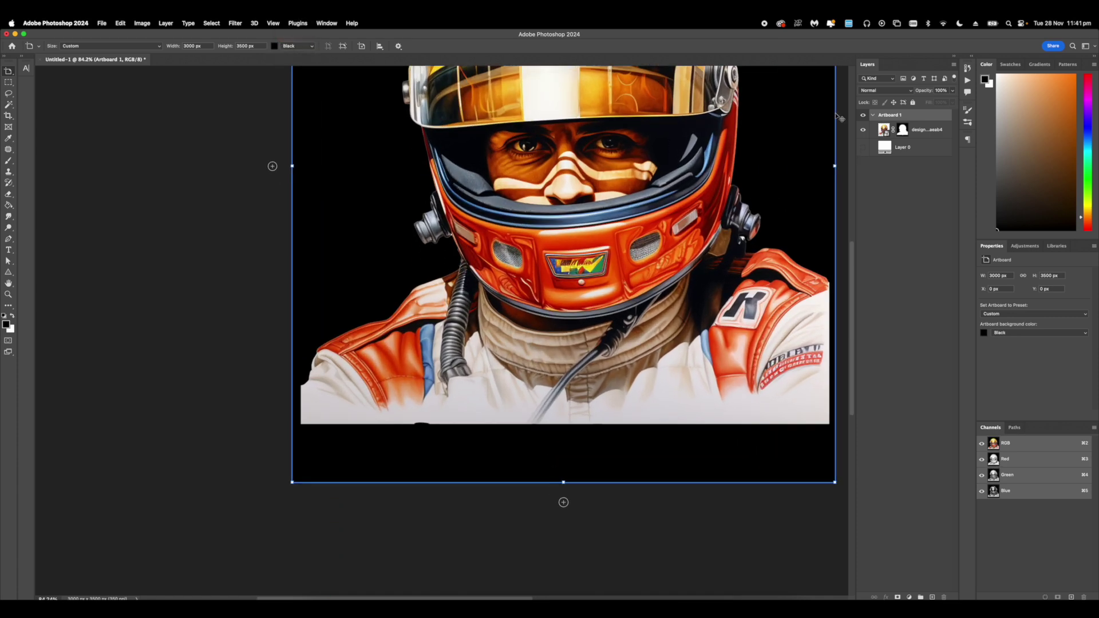
- Paint black on the driver's layer mask with the Dissolve brush to fade the suit's lower edge into a grainy outline
left_click(901, 130)
scroll(436, 328, "up", 3)
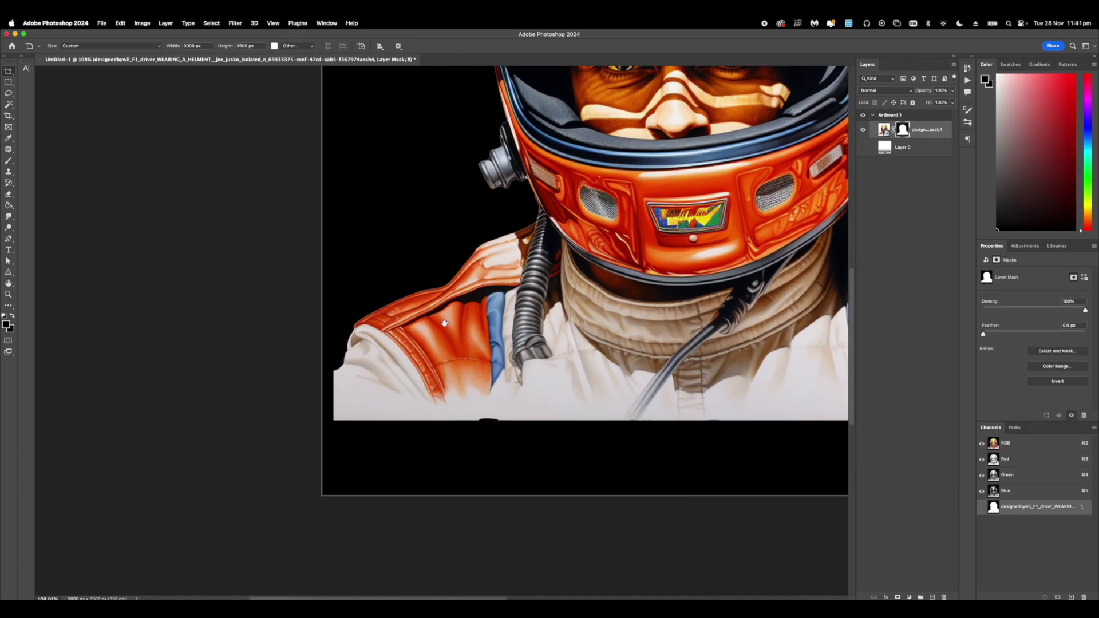
scroll(436, 328, "up", 1)
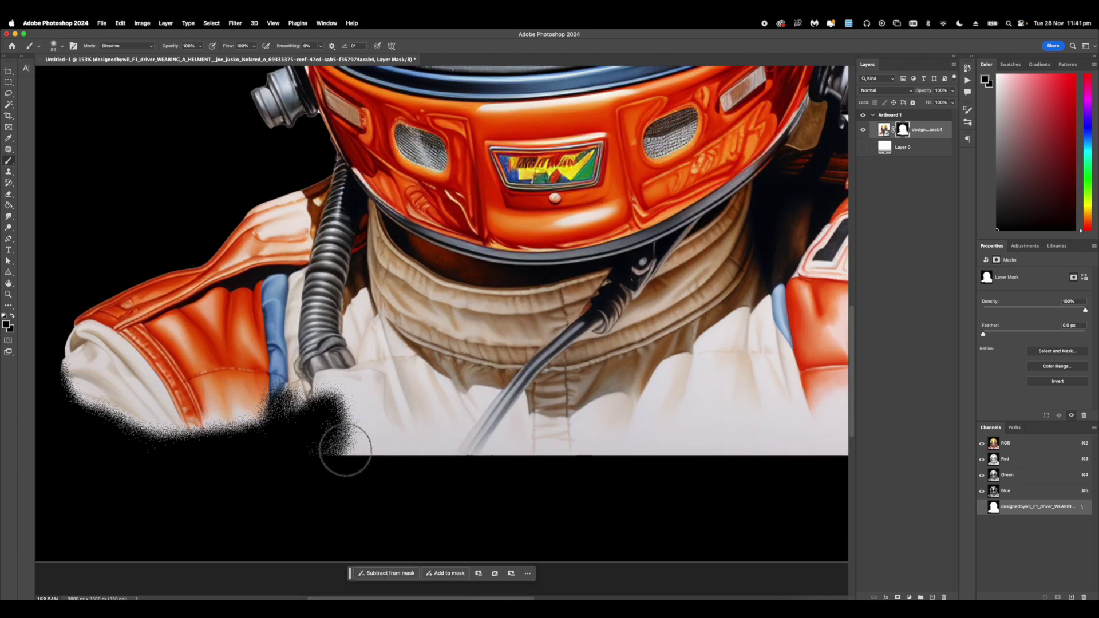
left_click_drag(342, 457, 315, 433)
mouse_move(306, 427)
left_mouse_down()
mouse_move(349, 430)
mouse_move(290, 440)
mouse_move(374, 420)
mouse_move(466, 427)
mouse_move(335, 422)
mouse_move(540, 432)
mouse_move(310, 430)
mouse_move(691, 411)
mouse_move(590, 437)
mouse_move(634, 425)
left_mouse_up()
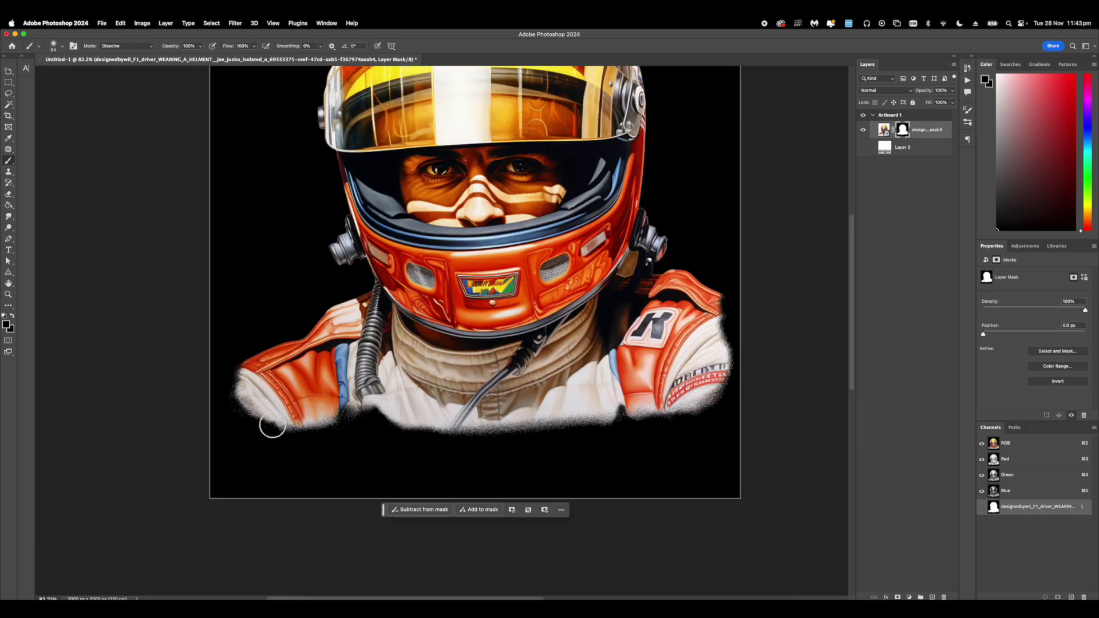
mouse_move(370, 415)
left_mouse_down()
mouse_move(428, 435)
mouse_move(606, 423)
left_mouse_up()
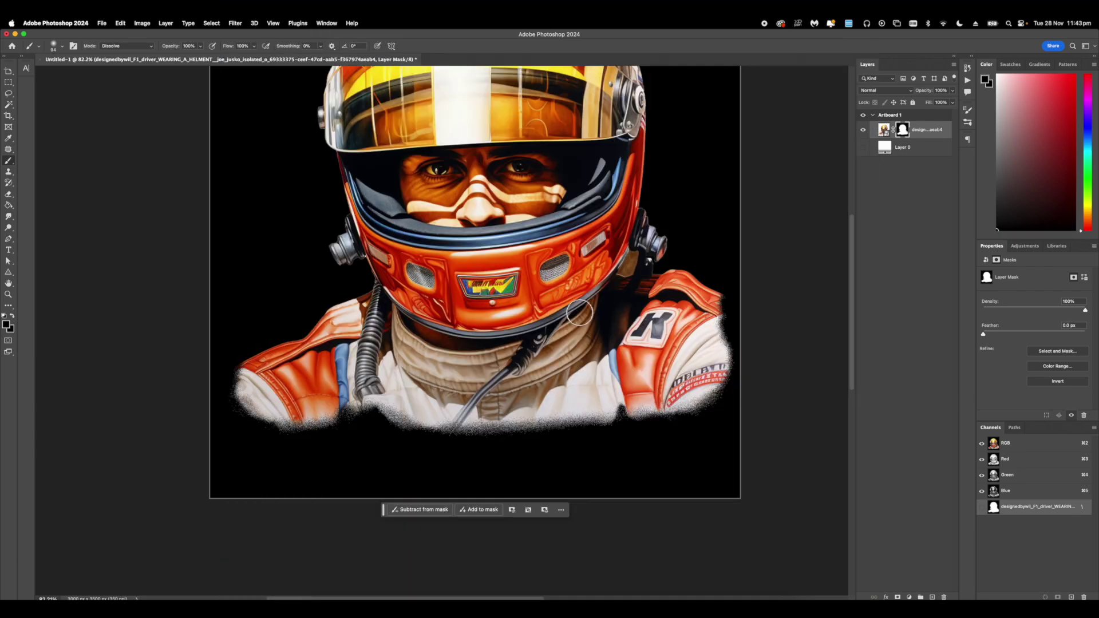
- Cut the woman's portrait down to a rectangle around her eyes and nose and move it over the helmet opening
scroll(596, 312, "down", 4)
scroll(445, 270, "up", 2)
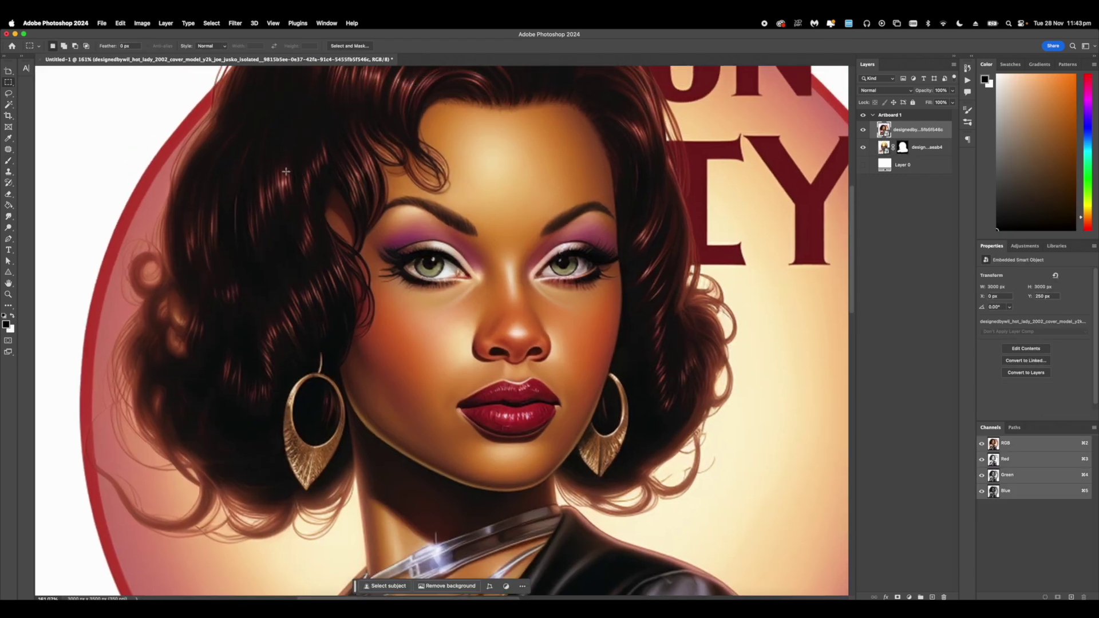
left_click_drag(285, 171, 632, 377)
left_click(459, 307)
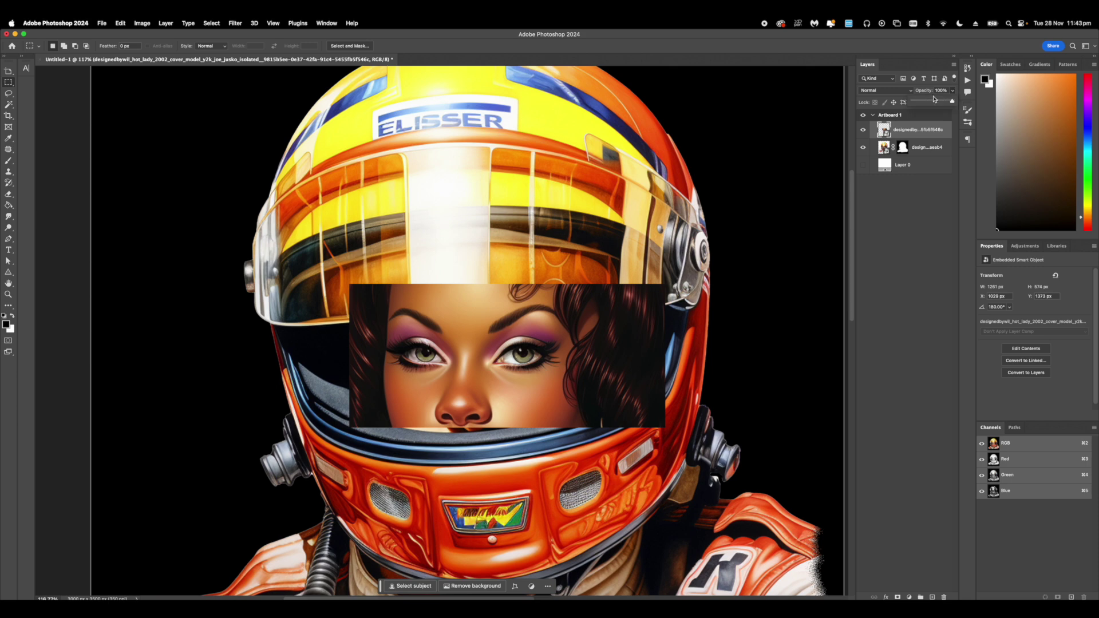
- Lower the face cutout's opacity to 33% and scale and rotate it to line up with the driver's eyes
left_click_drag(935, 100, 926, 101)
key("super+t")
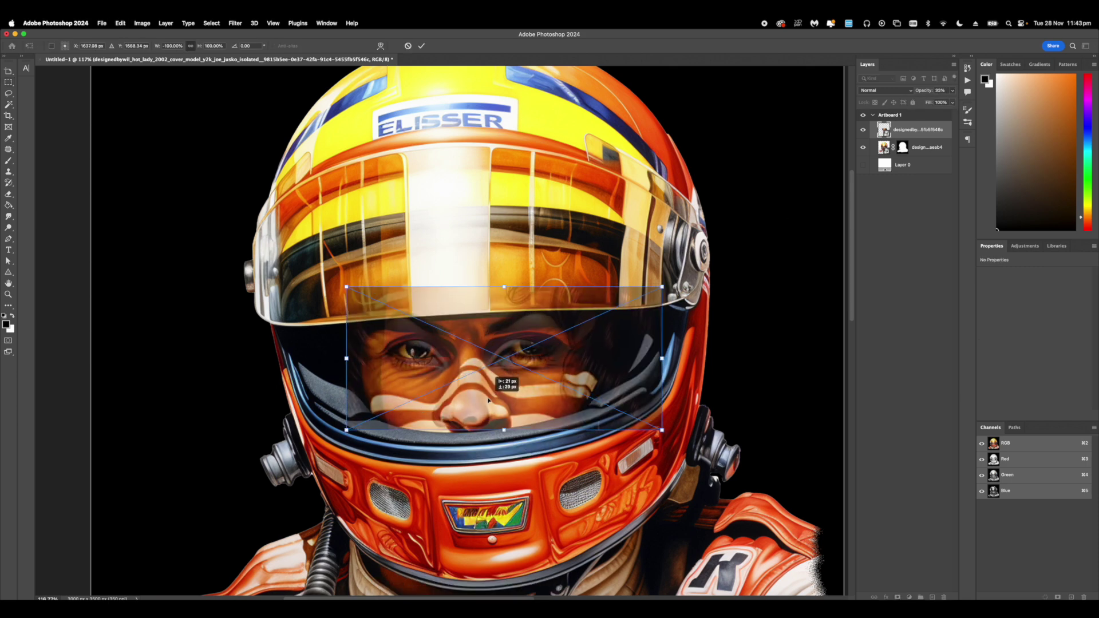
left_click_drag(502, 423, 504, 447)
left_click_drag(542, 415, 544, 412)
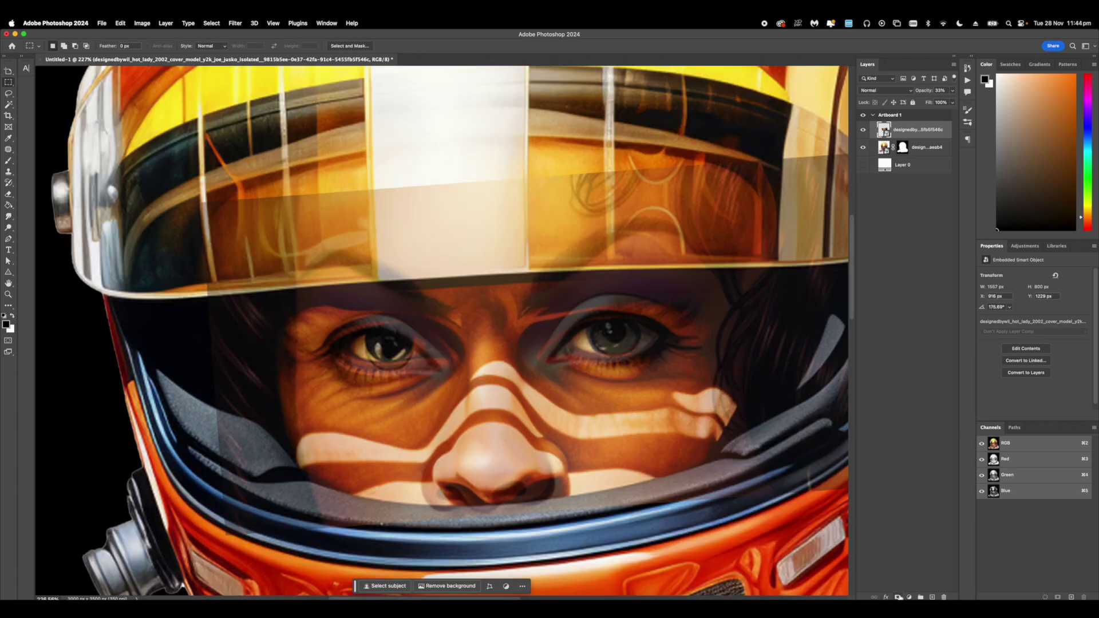
- Add a layer mask to the woman's face cutout and paint away the parts that overlap the helmet, adjusting the brush size
left_click(897, 596)
scroll(541, 255, "down", 5)
key("b")
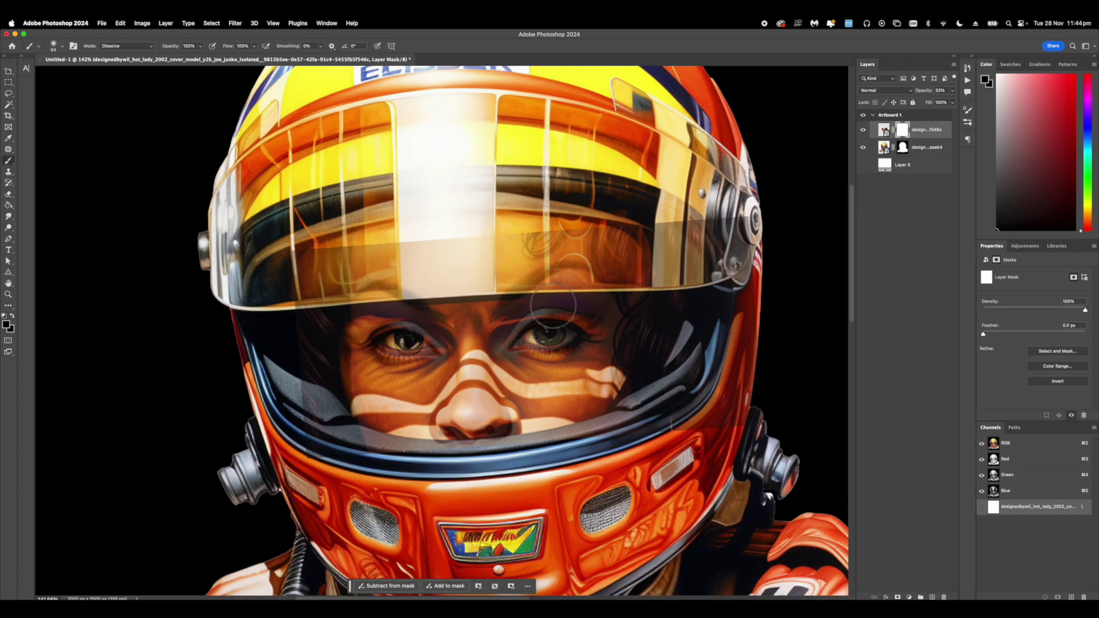
scroll(406, 270, "down", 5)
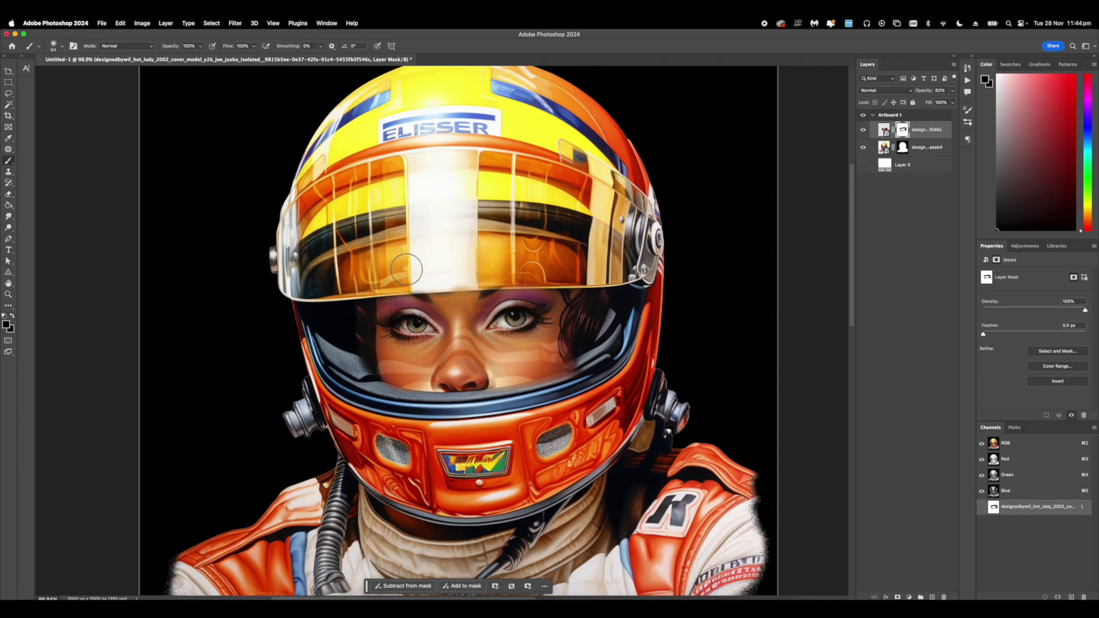
right_click(577, 365)
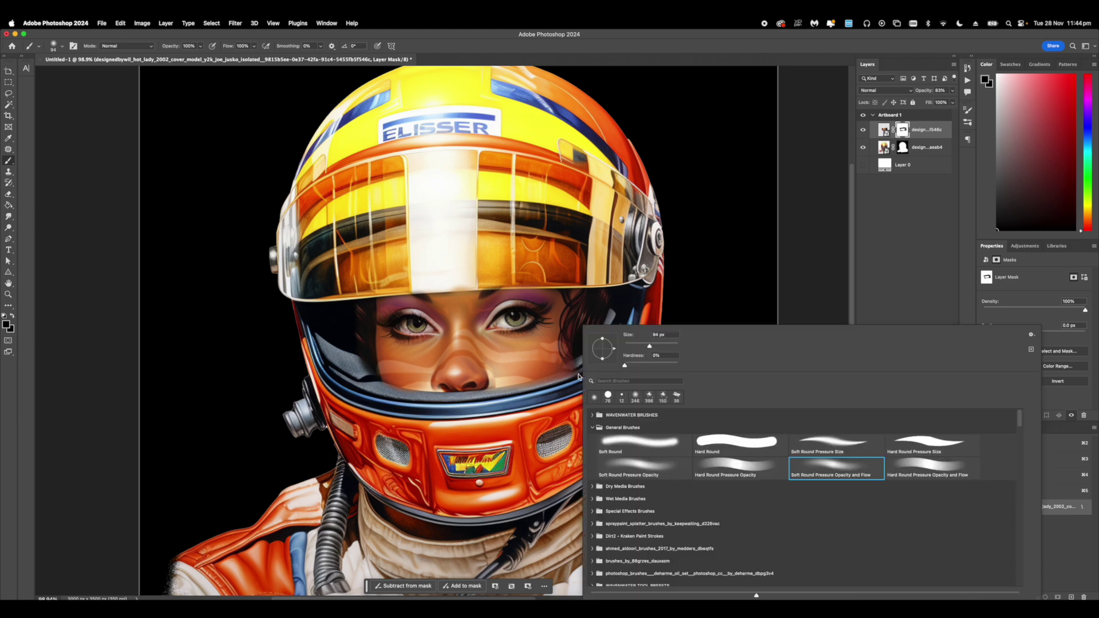
left_click(667, 347)
left_click(640, 298)
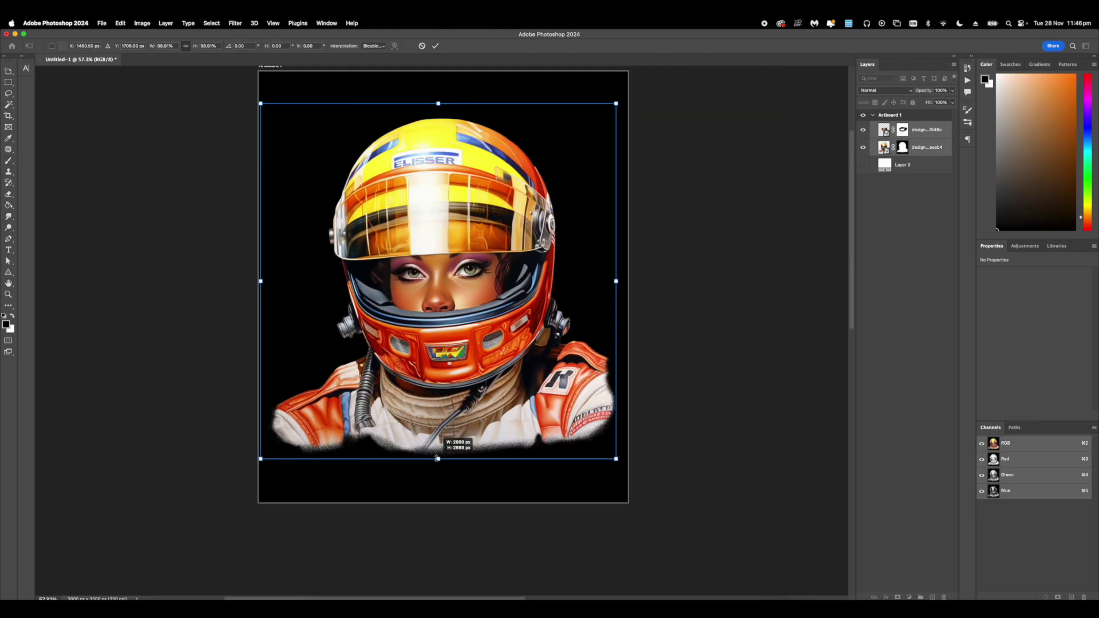
- Scale the face and driver layers together to about 99% and reposition them on the artboard
left_click_drag(447, 424, 455, 425)
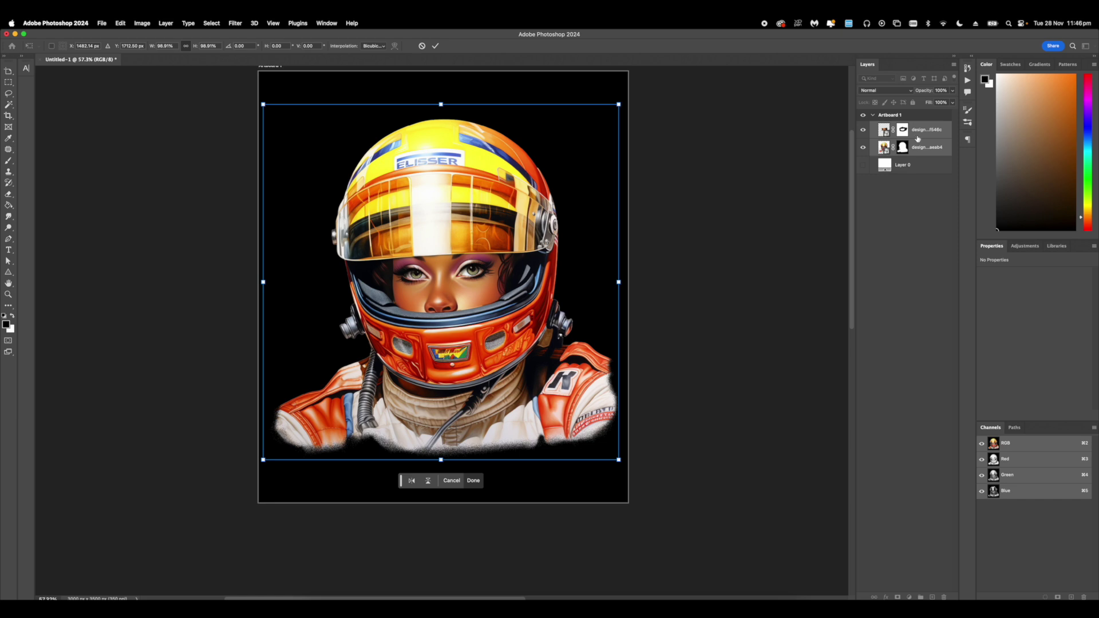
key("Return")
scroll(479, 328, "up", 2)
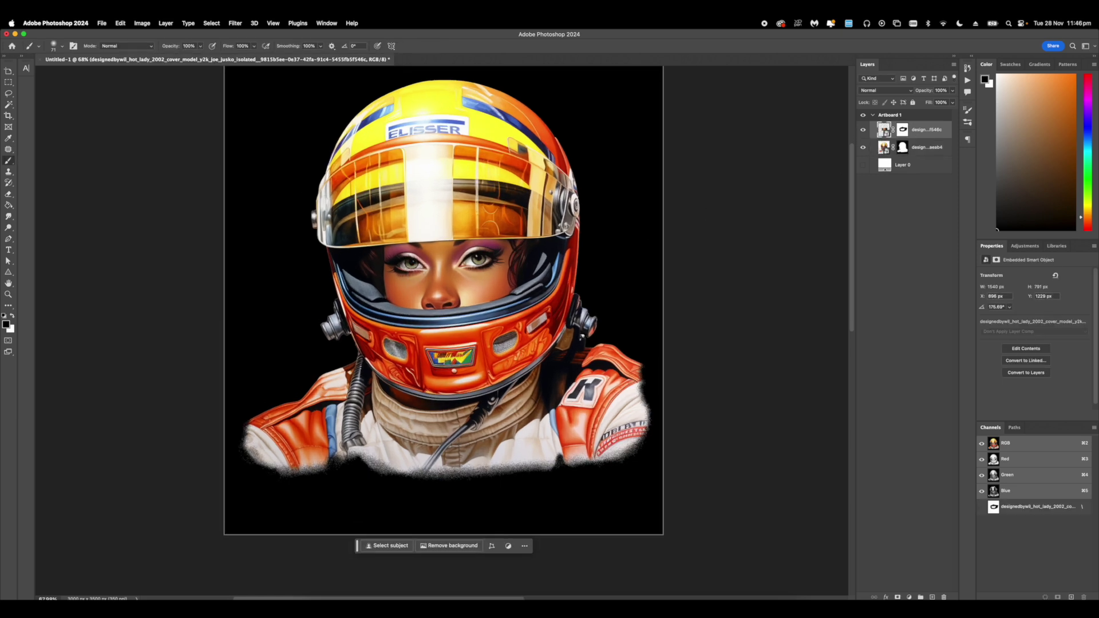
- Enlarge the white "Love Race" text in Scrawler 3rd to about 124 pt and place it across the driver's chest
key("super+Tab")
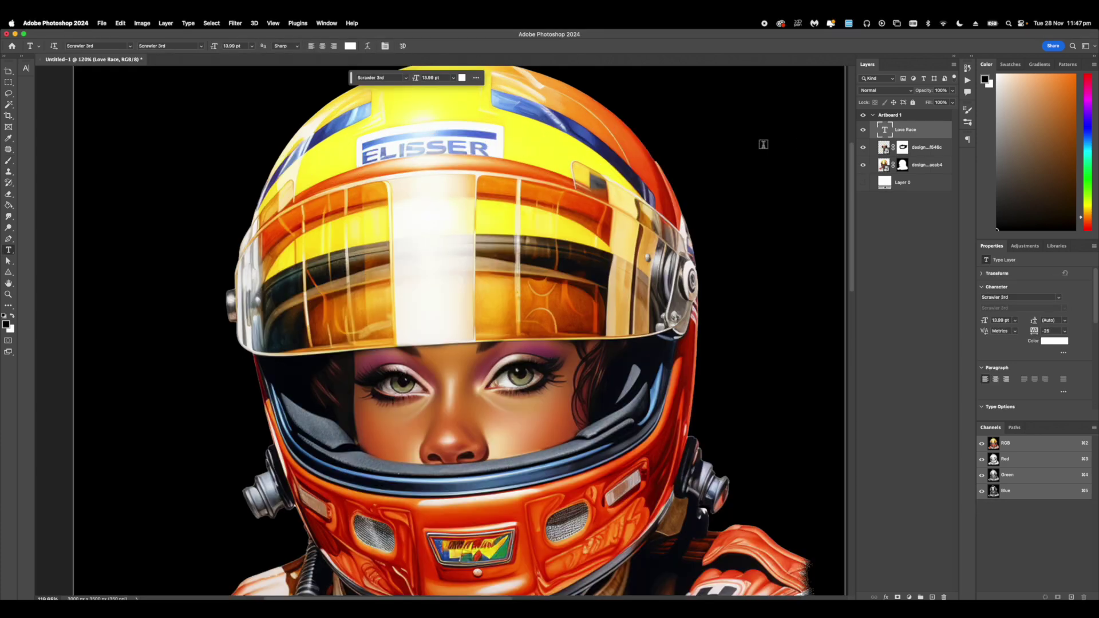
scroll(432, 131, "down", 3)
key("super+t")
left_click_drag(428, 155, 440, 276)
scroll(441, 269, "down", 3)
left_click_drag(484, 115, 477, 443)
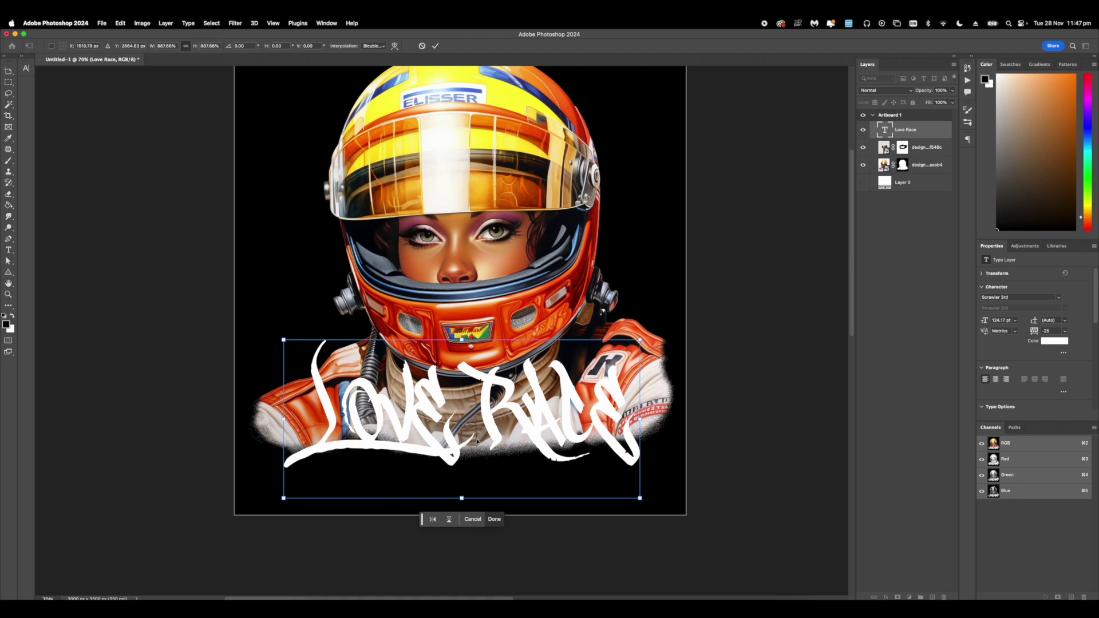
key("Return")
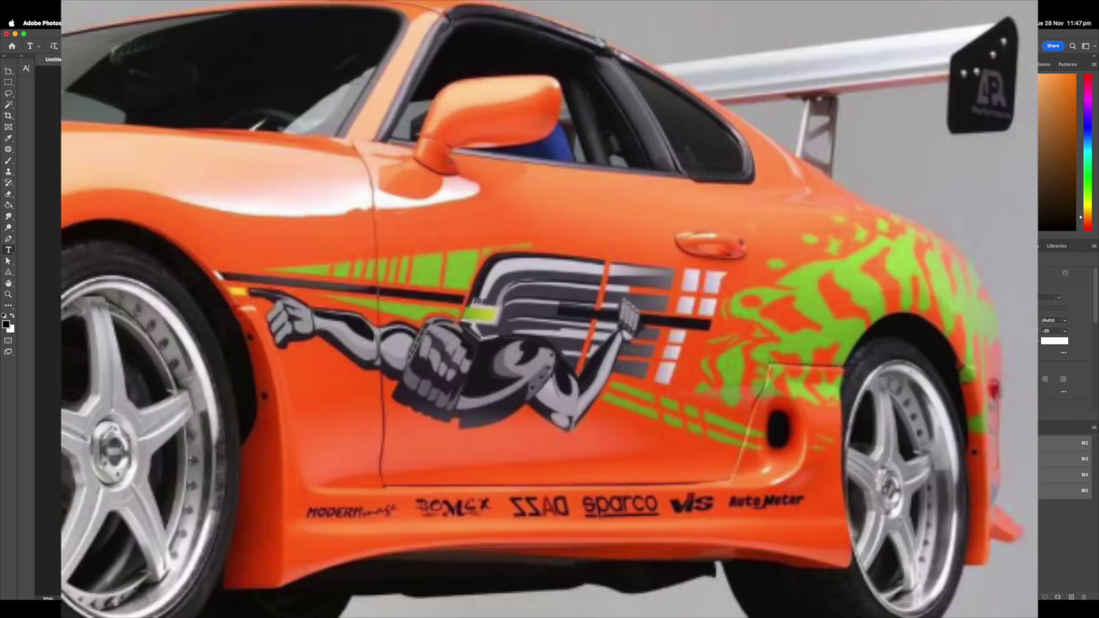
- Warp the "Love Race" lettering, stretching its upper-right corner upward and both lower corners outward
right_click(499, 397)
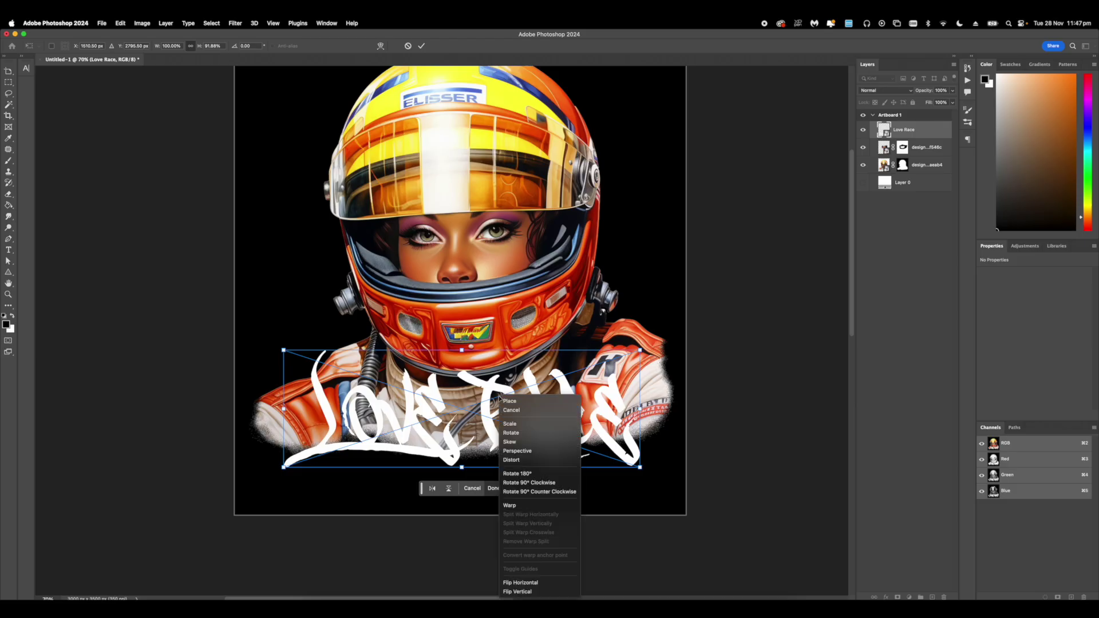
left_click(509, 505)
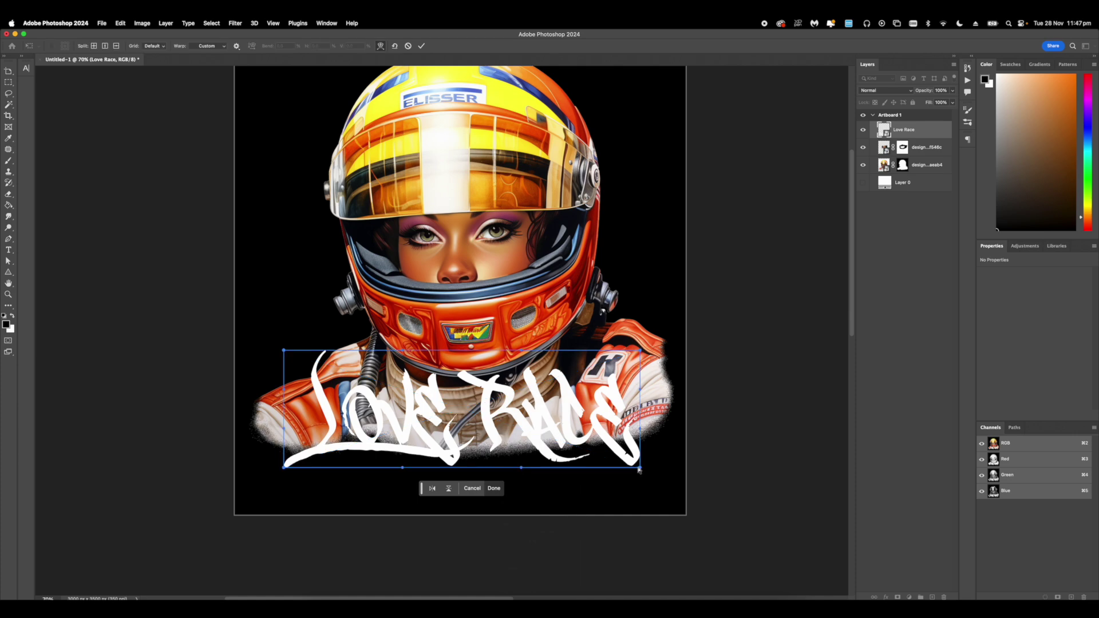
left_click_drag(640, 350, 651, 258)
left_click_drag(642, 468, 658, 500)
left_click_drag(633, 420, 633, 414)
left_click_drag(656, 498, 652, 484)
left_click_drag(285, 467, 259, 495)
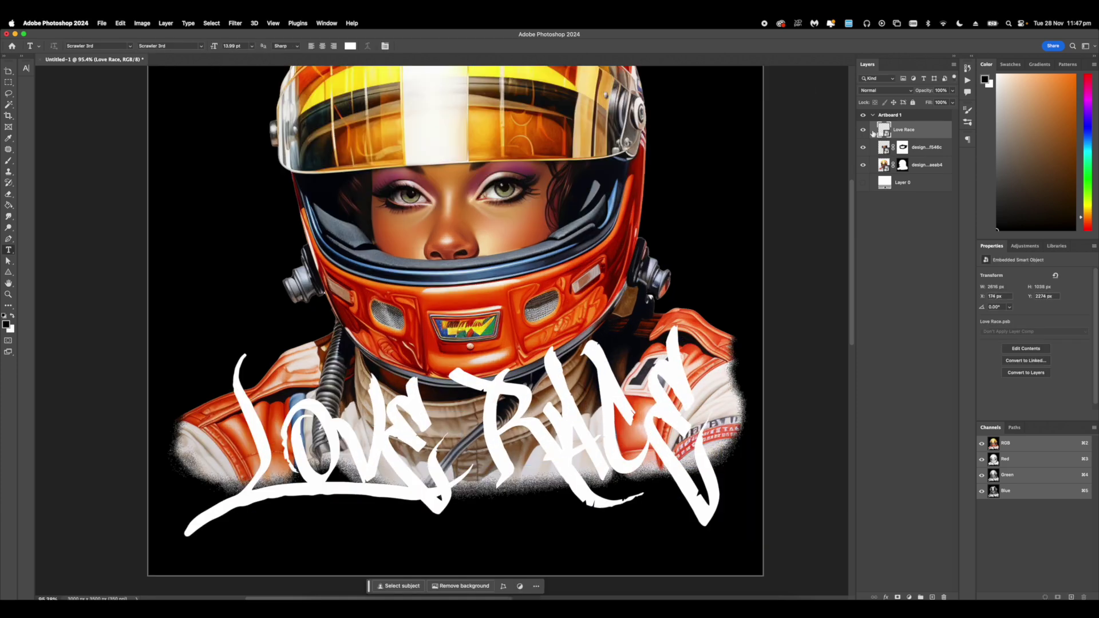
- Apply the blue chrome preset from CHROMETONE_LayerStyles to the Love Race layer
right_click(902, 131)
left_click(916, 130)
left_click(629, 353)
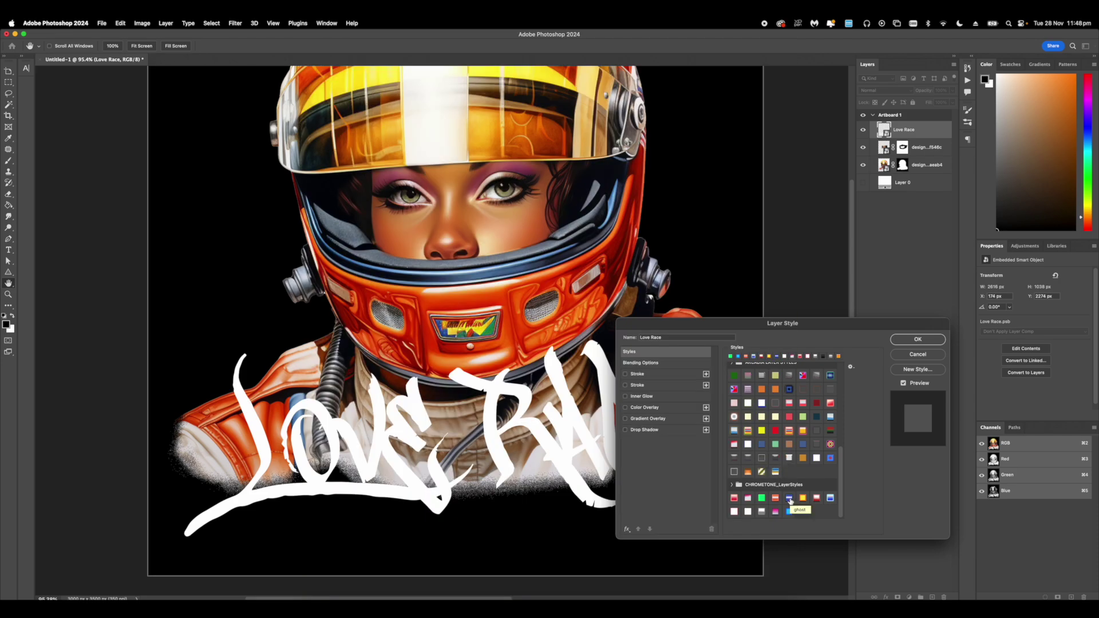
left_click(788, 498)
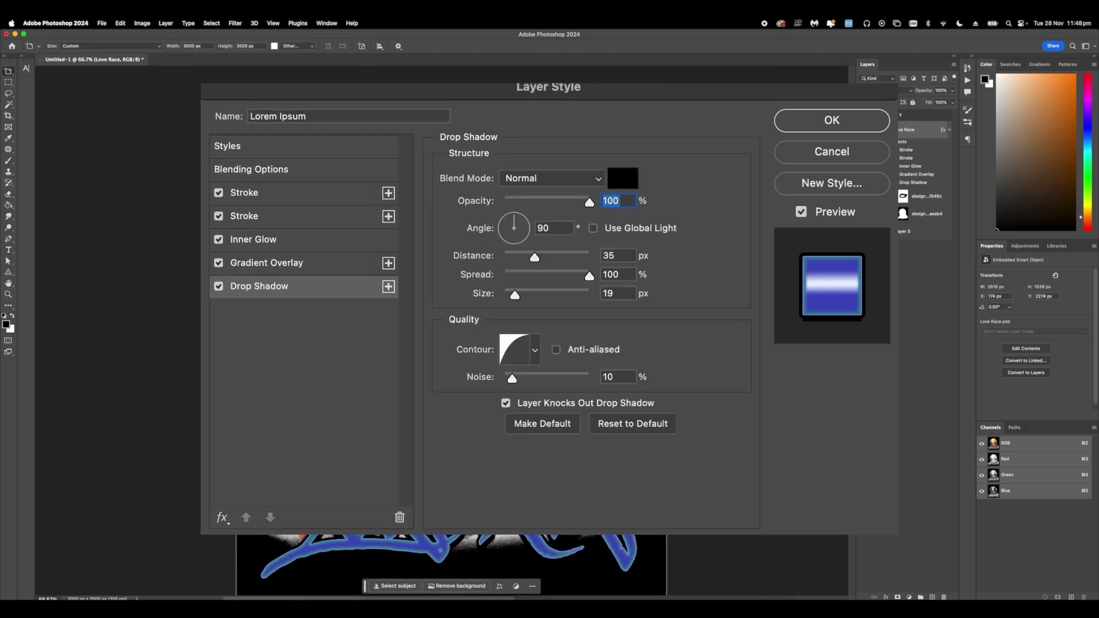
- Change the artboard background color to white
left_click(252, 103)
left_click(283, 45)
left_click(284, 37)
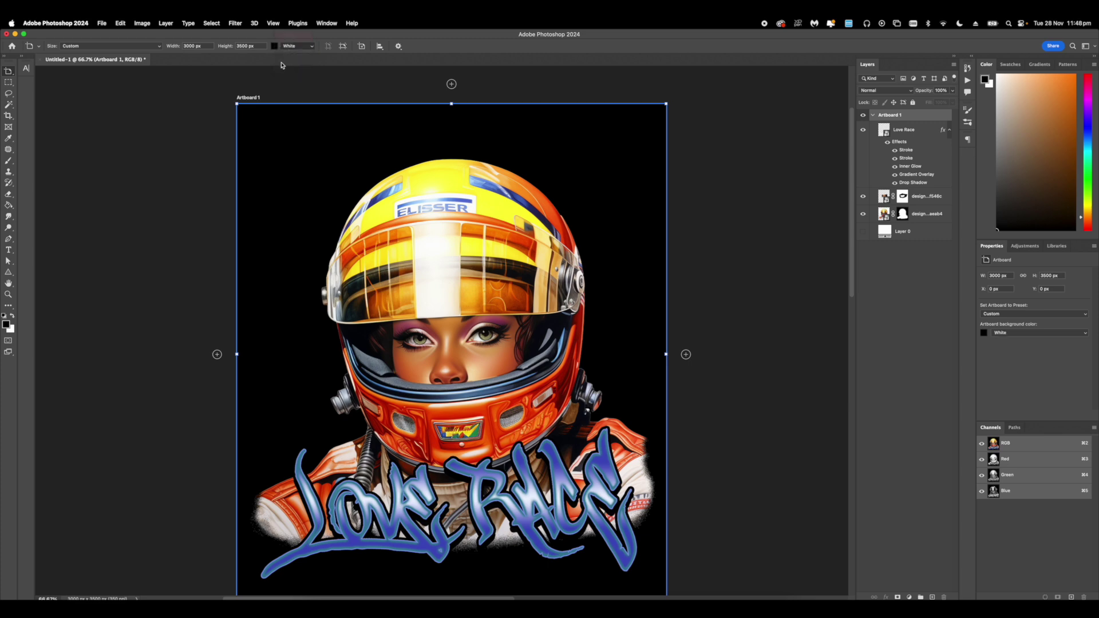
left_click_drag(438, 370, 443, 361)
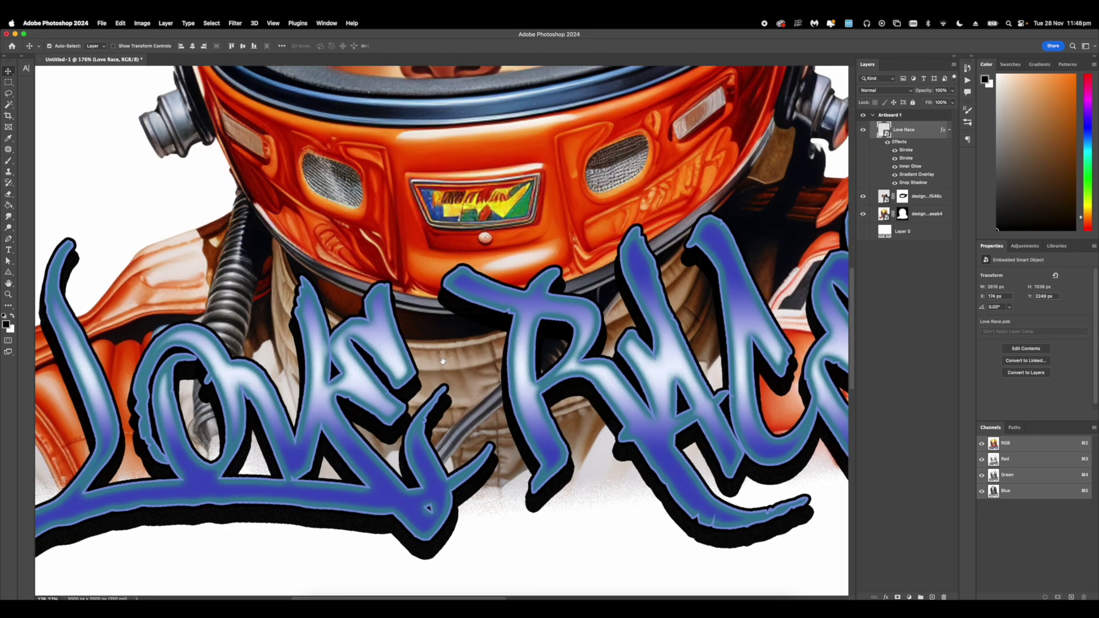
scroll(442, 360, "down", 4)
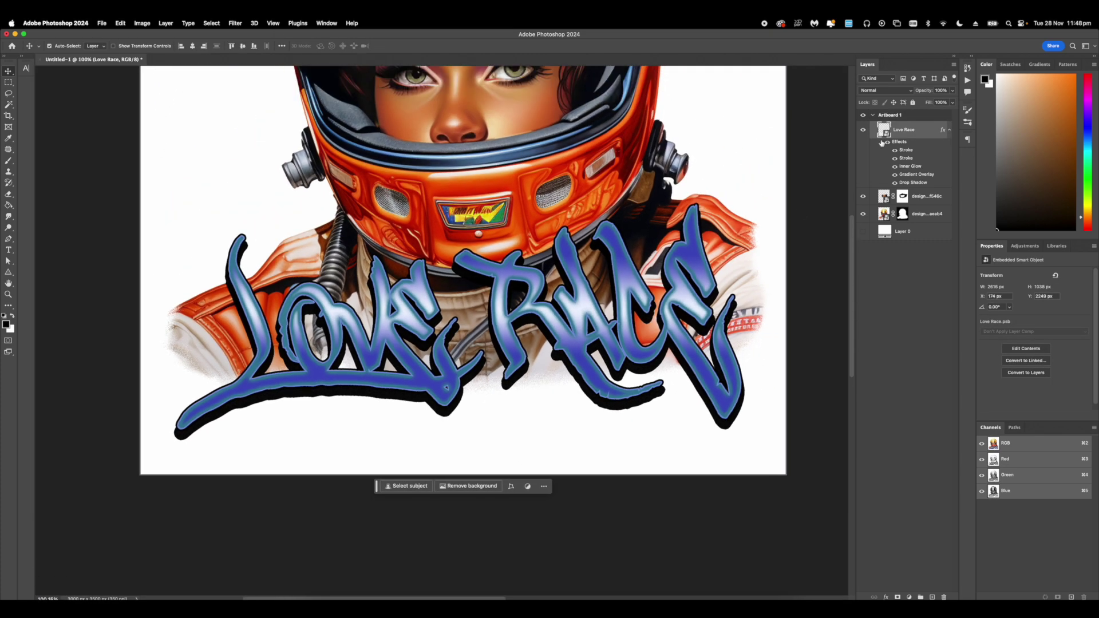
- Add a new layer between the lettering and the woman's face, and choose a rough-edged brush in Dissolve mode
left_click(920, 197)
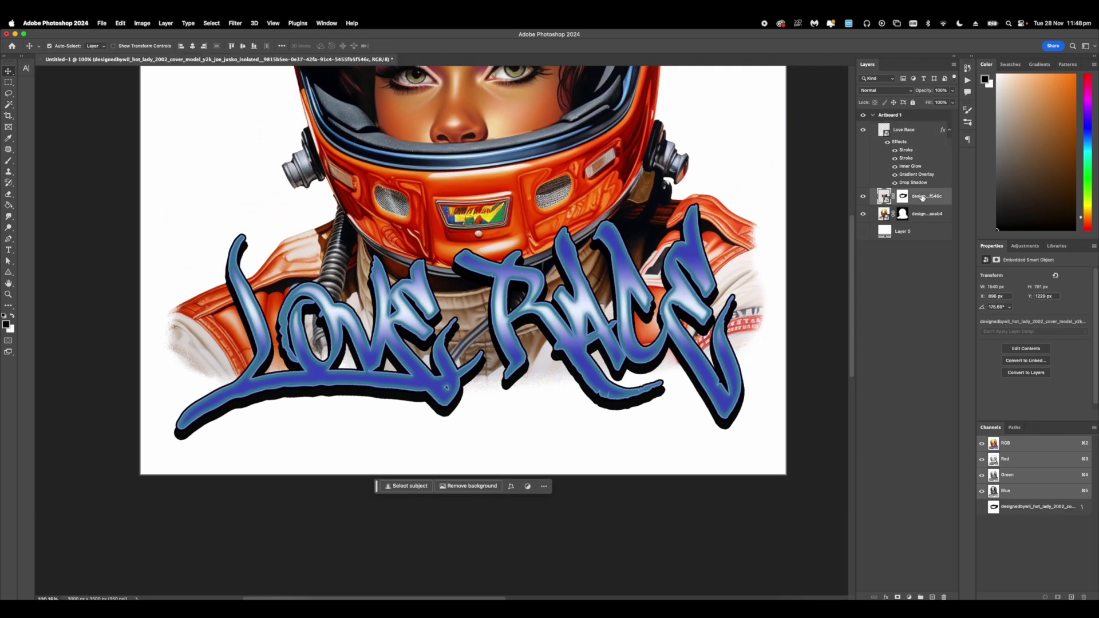
left_click(932, 597)
key("b")
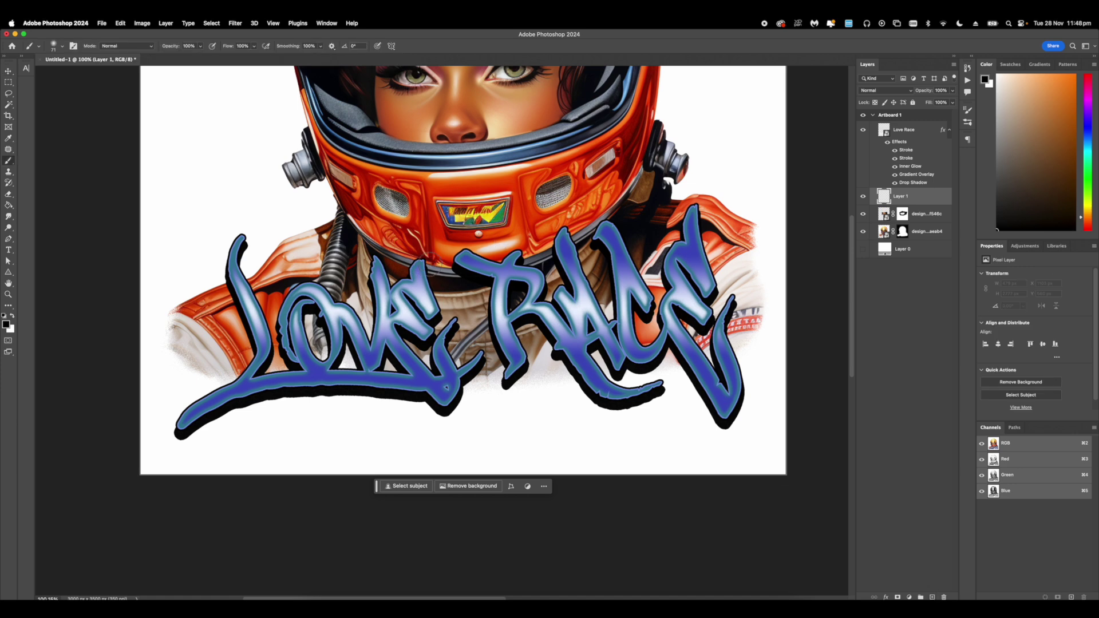
left_click_drag(384, 402, 247, 413)
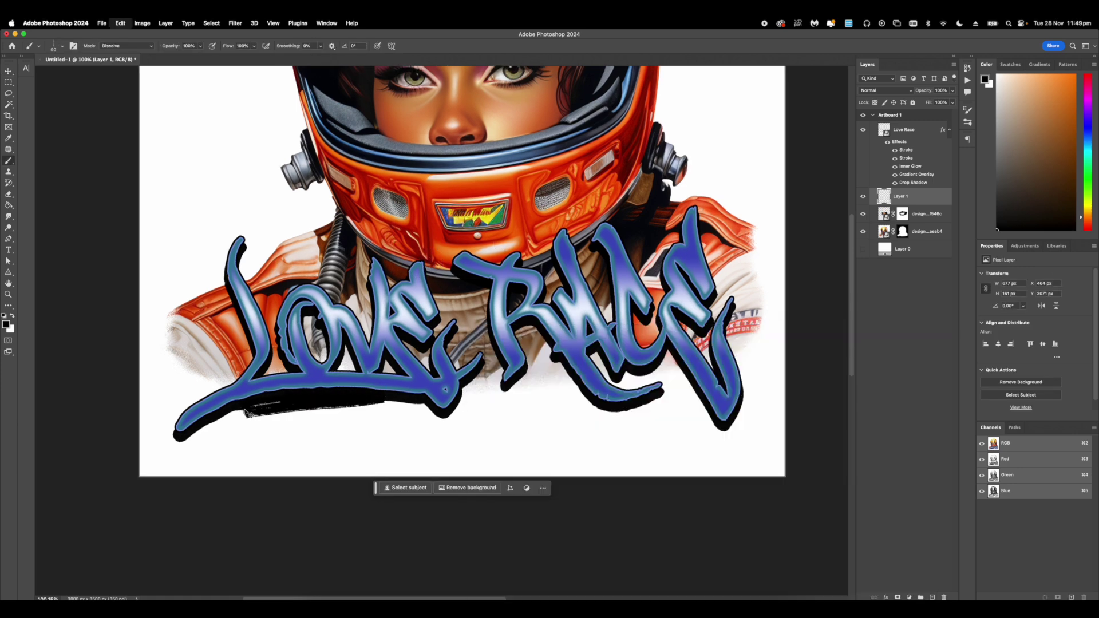
key("super+z")
right_click(317, 417)
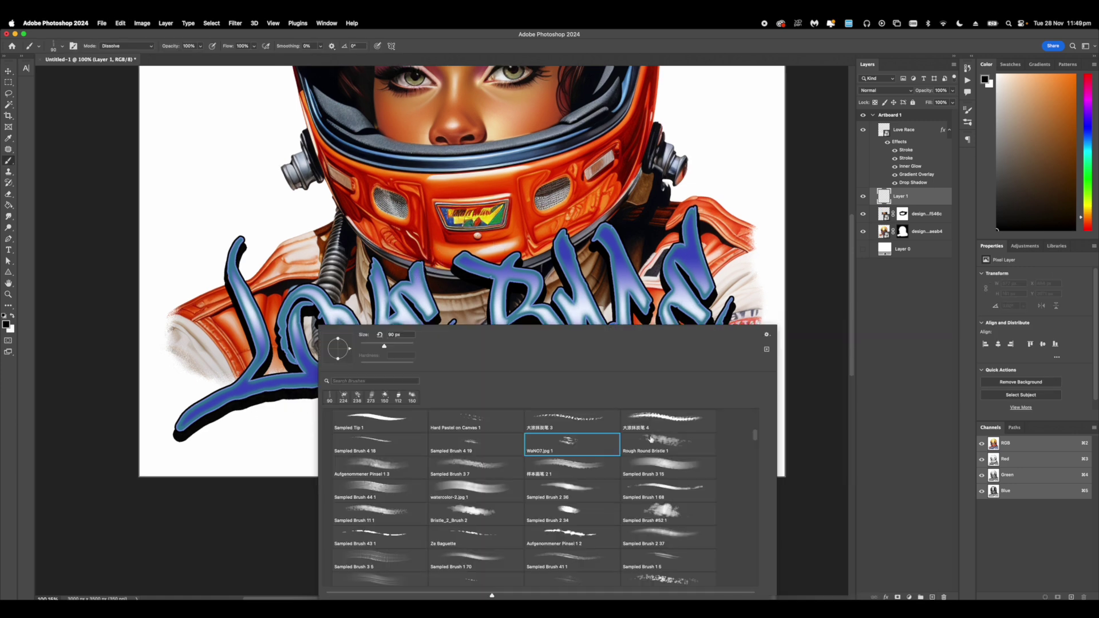
key("Return")
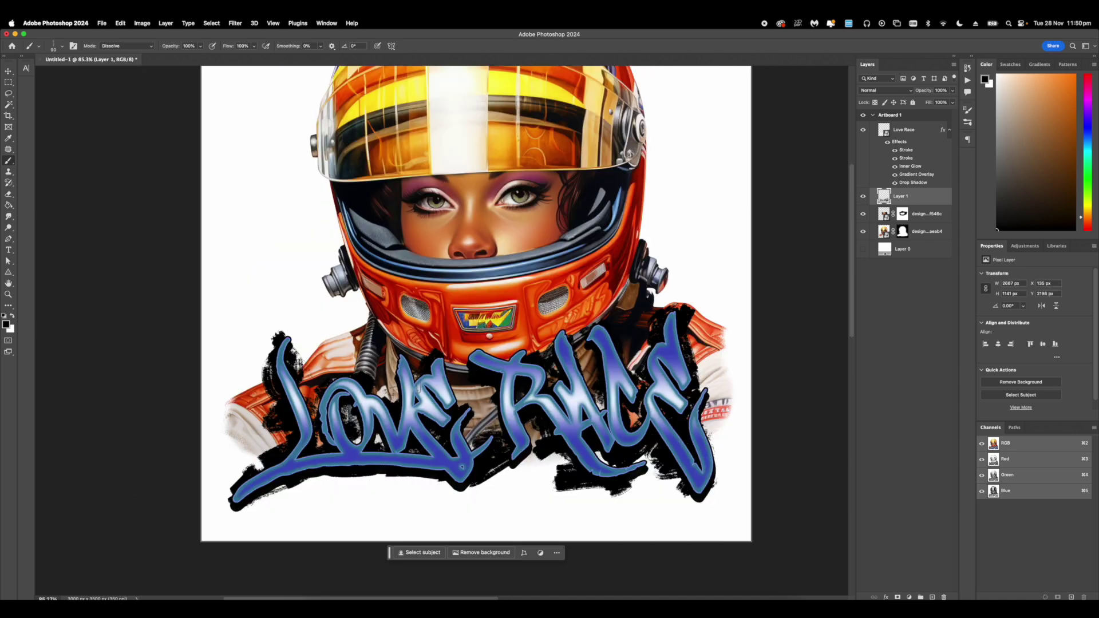
- Paint rough black brush strokes behind and around the "Love Race" lettering on the new layer
left_click_drag(492, 459, 518, 431)
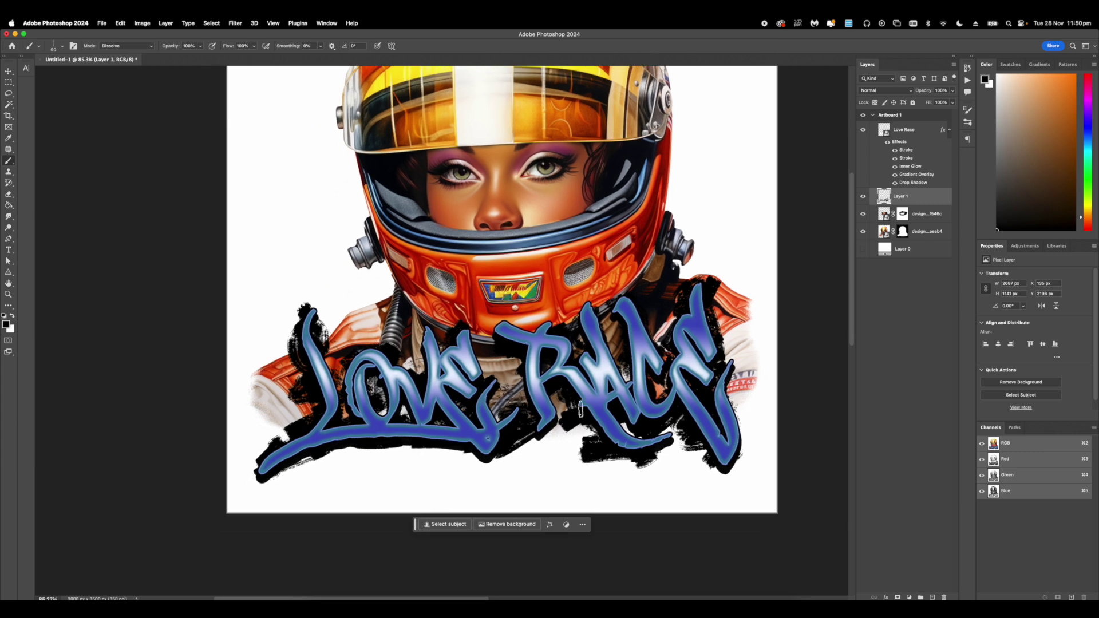
left_click_drag(455, 453, 387, 461)
left_click_drag(517, 368, 492, 363)
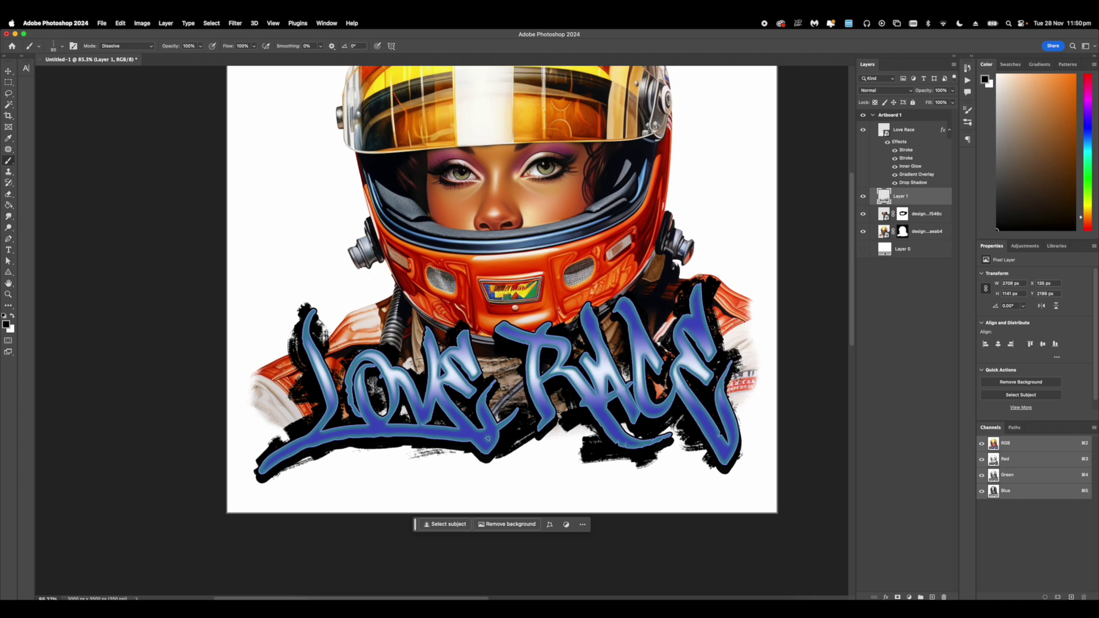
left_click_drag(651, 275, 589, 293)
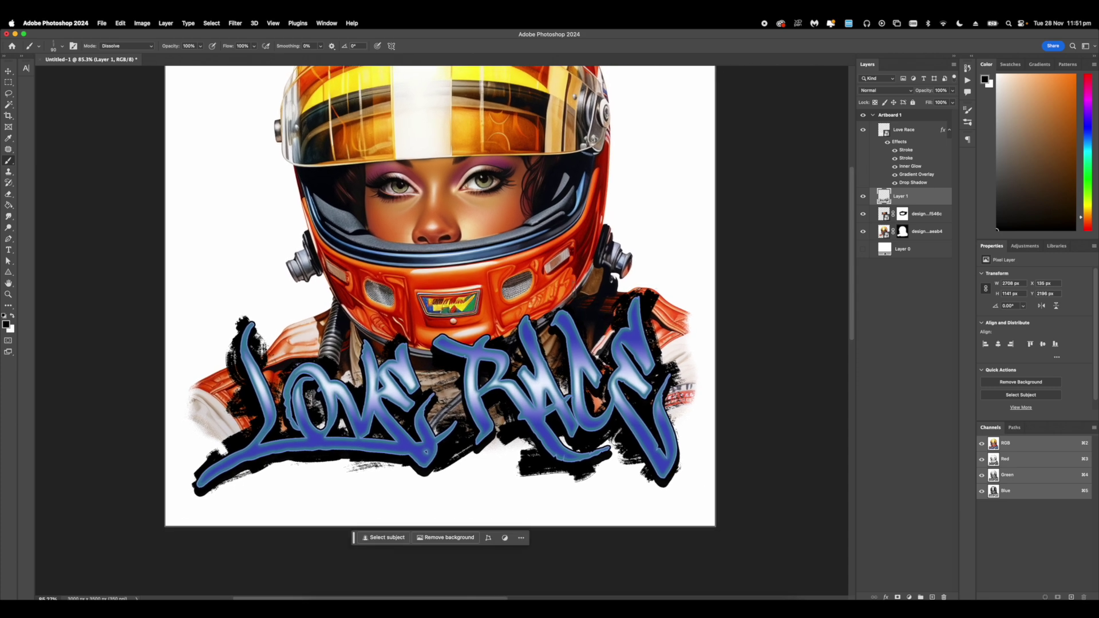
- Add a Gradient Map adjustment layer directly above the F1 driver layer
left_click(8, 72)
scroll(502, 200, "up", 3)
left_click(502, 200)
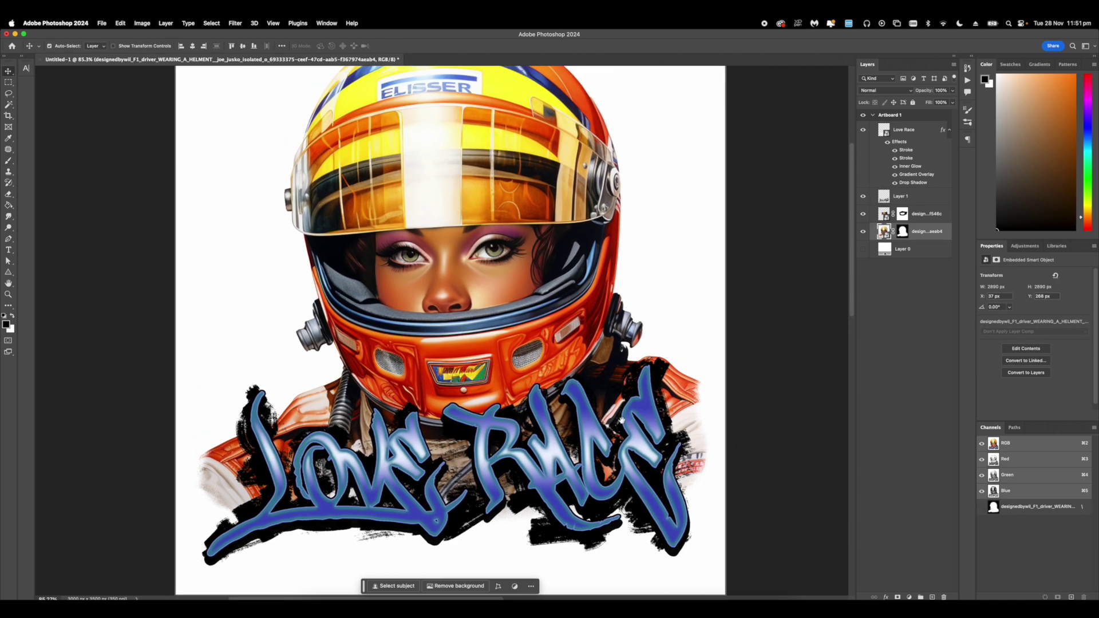
left_click(910, 598)
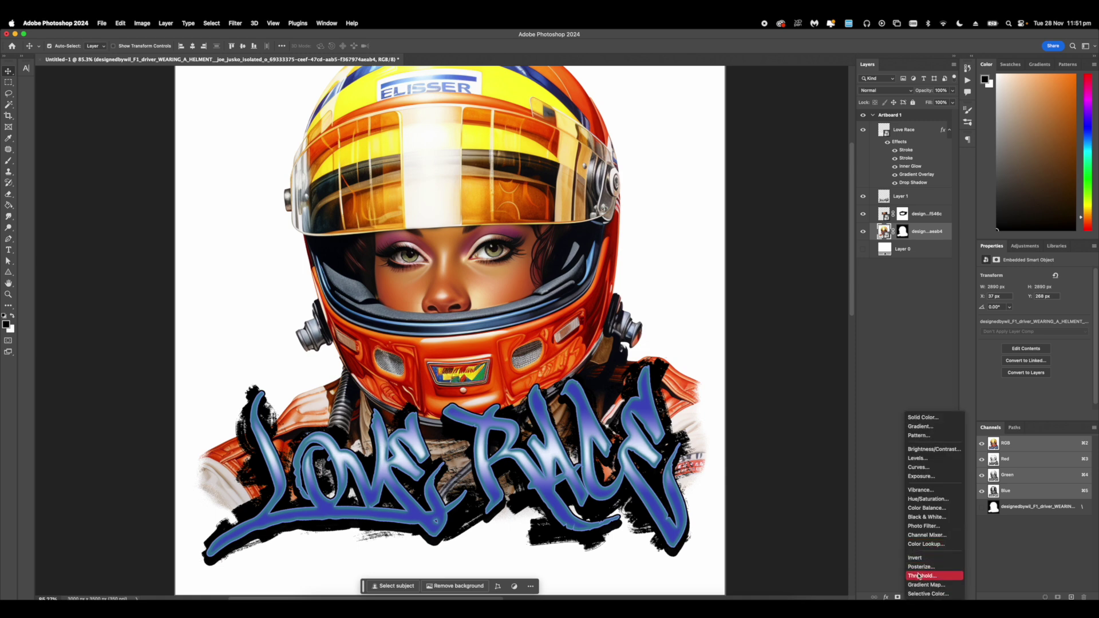
left_click(919, 584)
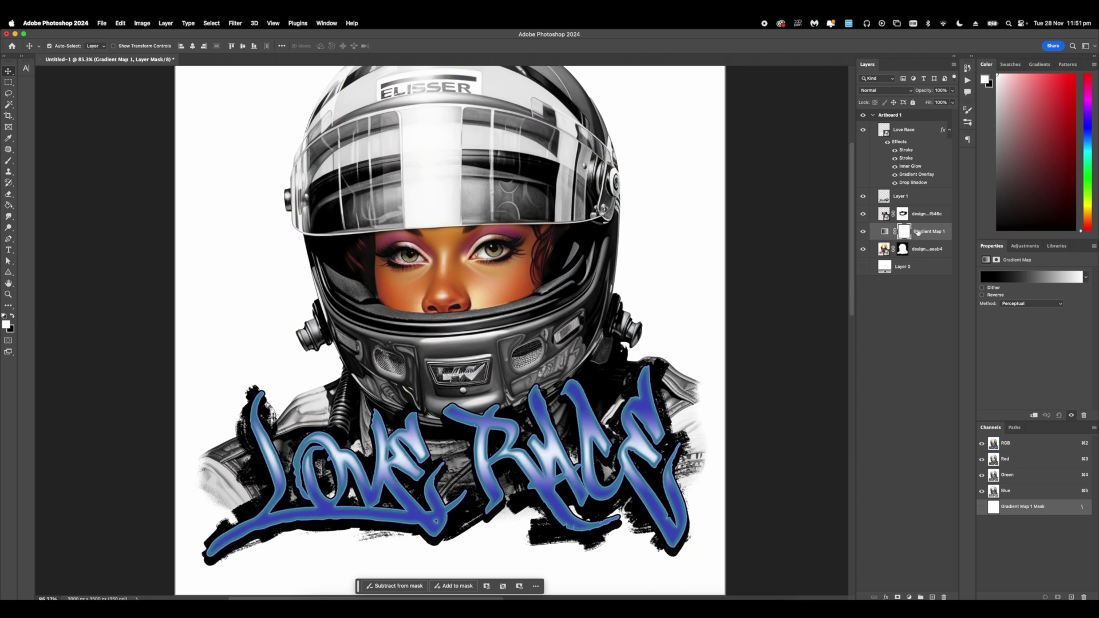
- Delete the Gradient Map's layer mask and clip the adjustment to the driver layer
key("Delete")
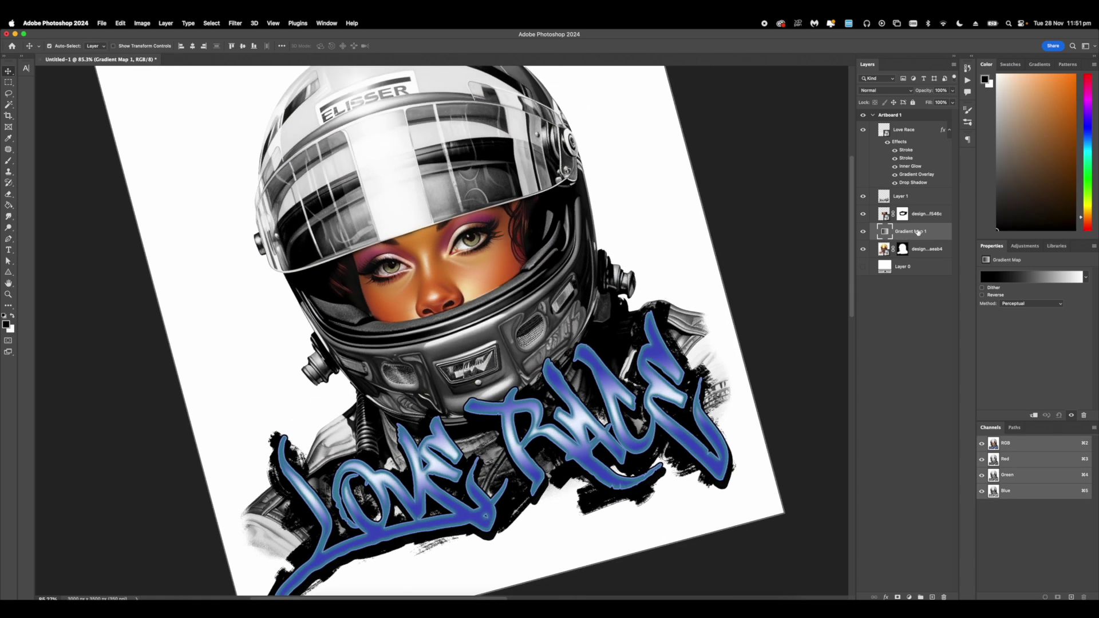
scroll(917, 233, "down", 3)
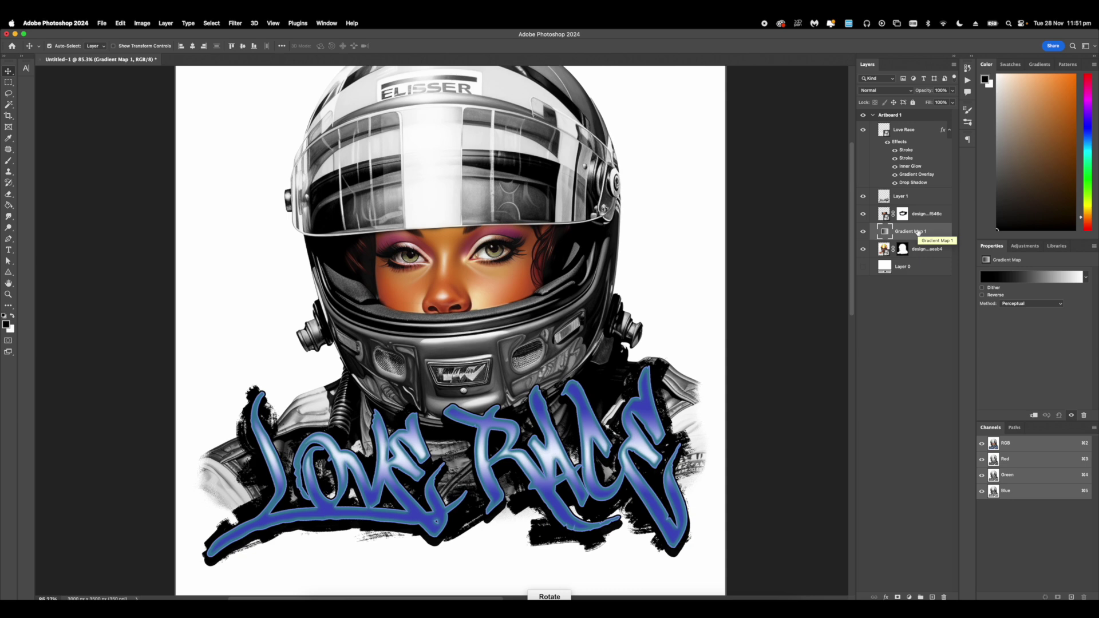
right_click(918, 232)
left_click(936, 395)
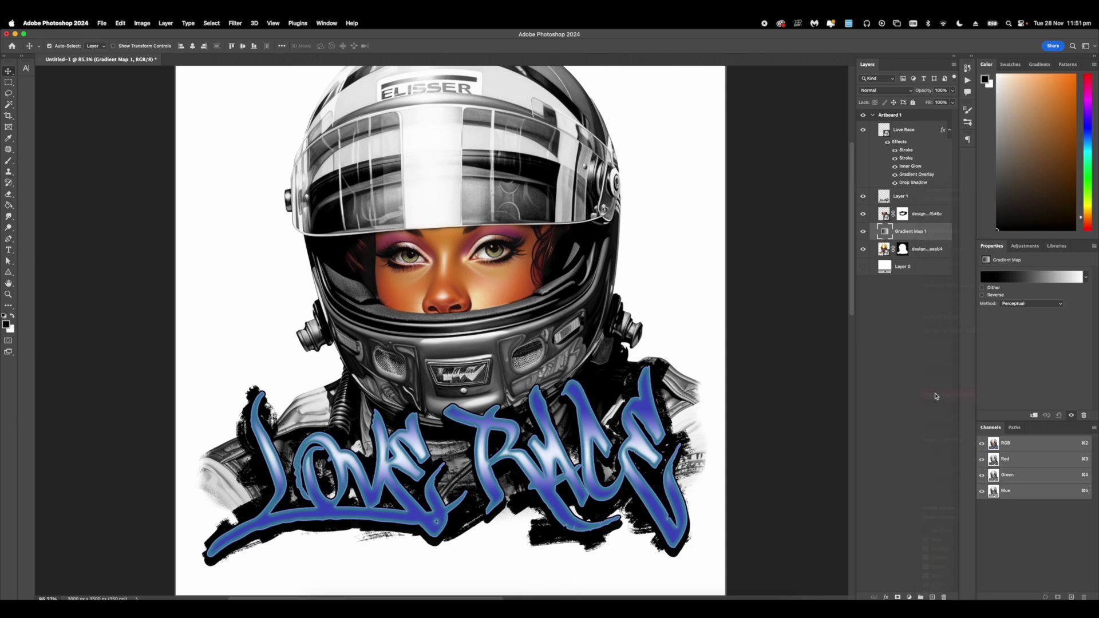
- Apply the black-to-magenta-to-pale-mint preset from the maps group to the Gradient Map
left_click(998, 275)
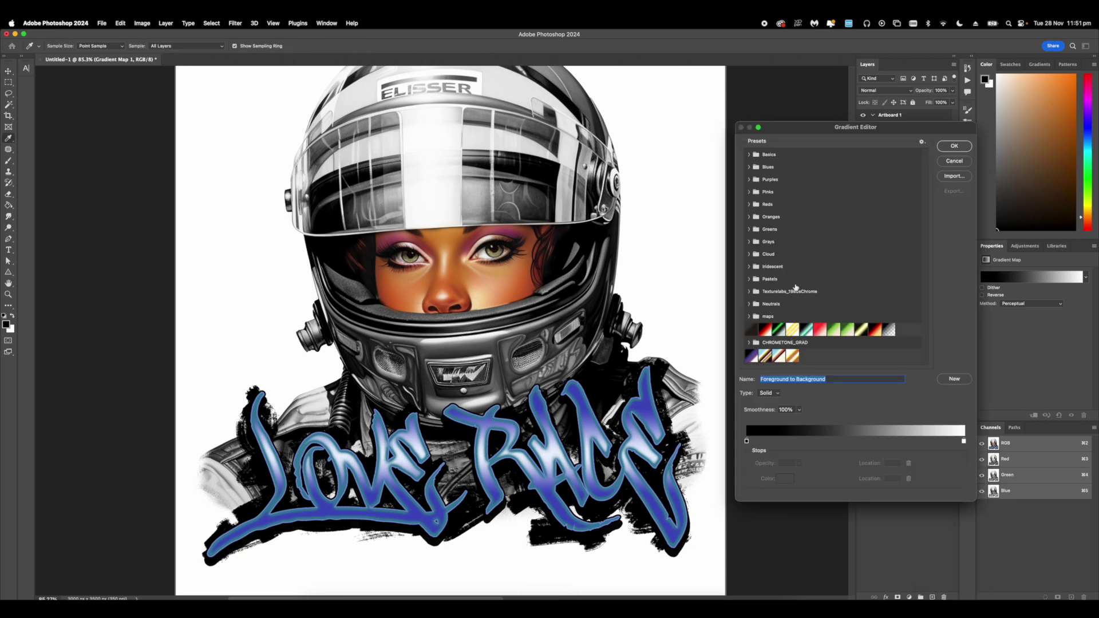
left_click(754, 318)
scroll(818, 308, "down", 1)
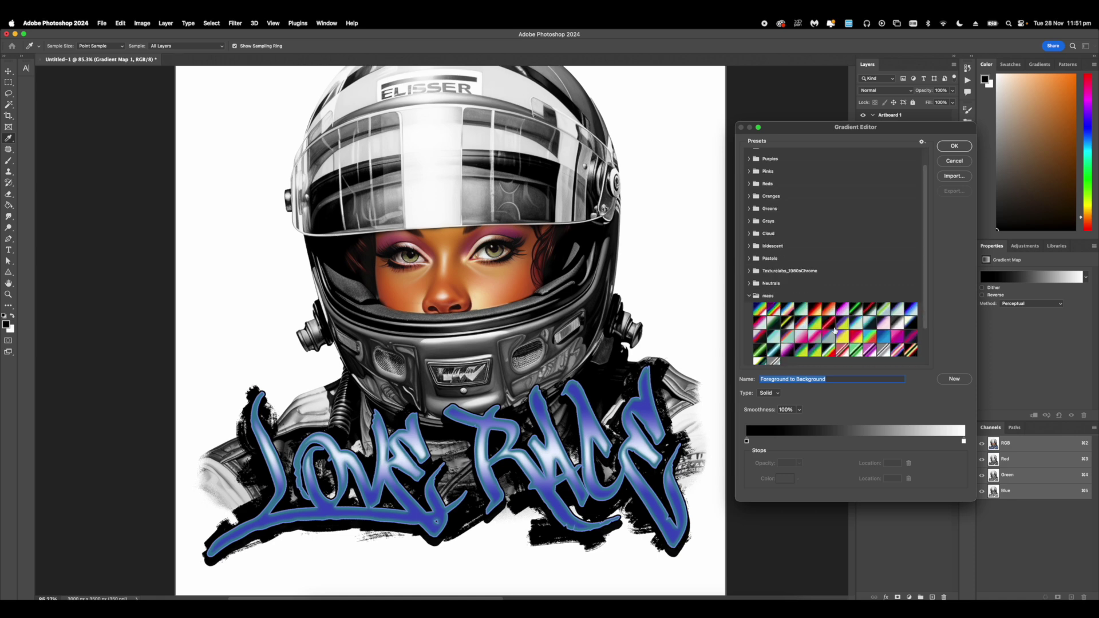
left_click(842, 310)
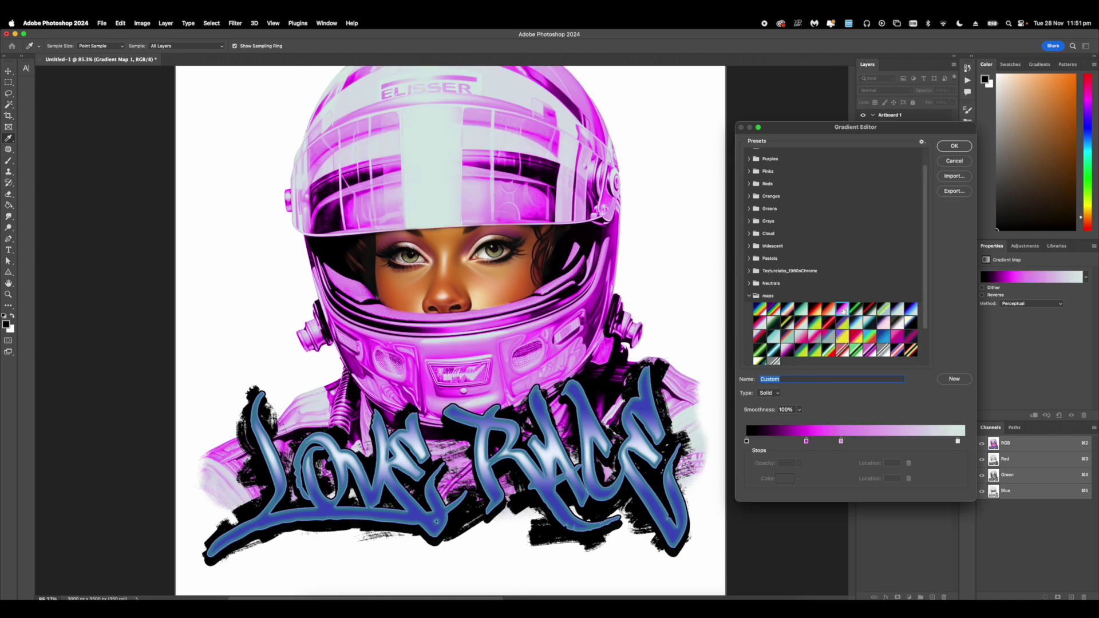
- Shift the gradient's light purple stop to location 78% and its magenta stop to 62%
left_click(841, 441)
left_click_drag(880, 447, 917, 444)
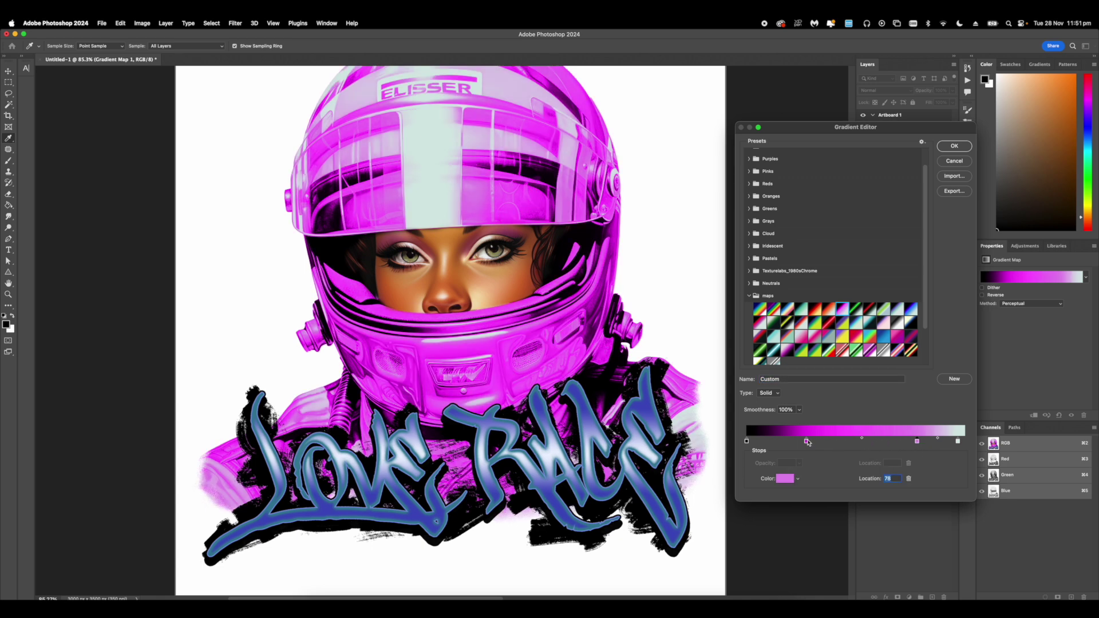
left_click_drag(820, 443, 879, 443)
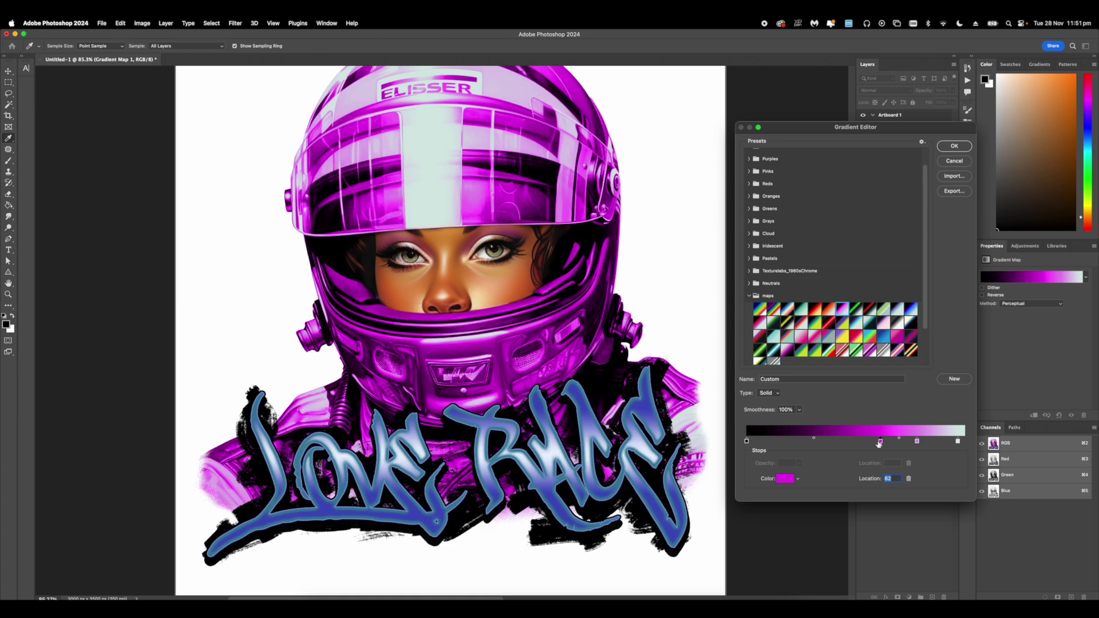
- Add a second dark stop to the gradient at location 26% and color it #1d1d1d
left_click_drag(750, 441, 793, 444)
left_click(753, 442)
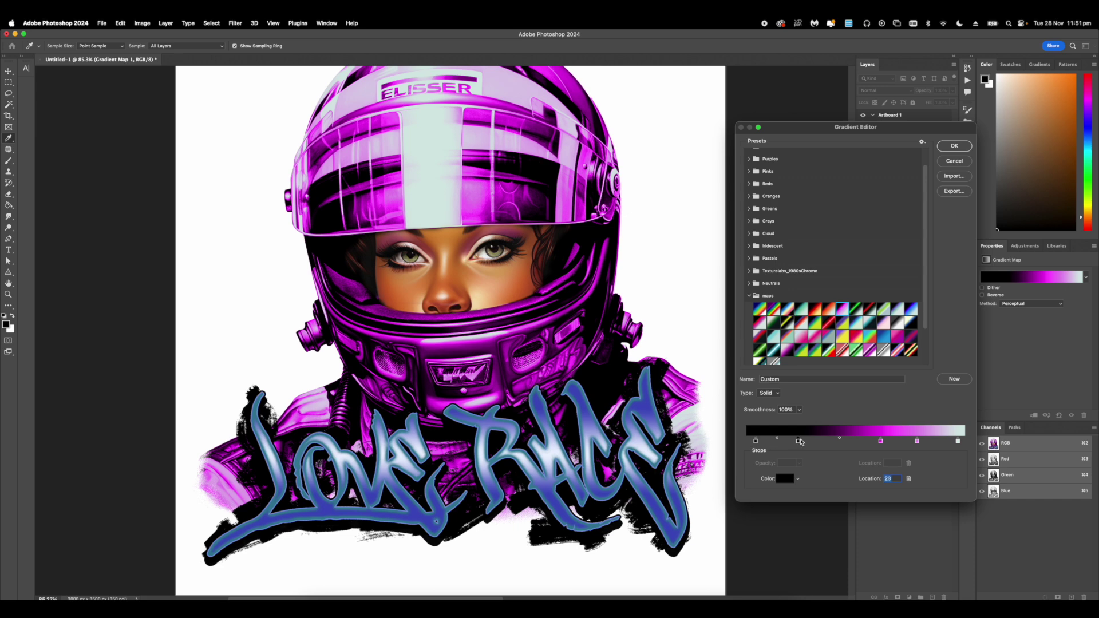
left_click(786, 478)
left_click_drag(822, 391, 785, 386)
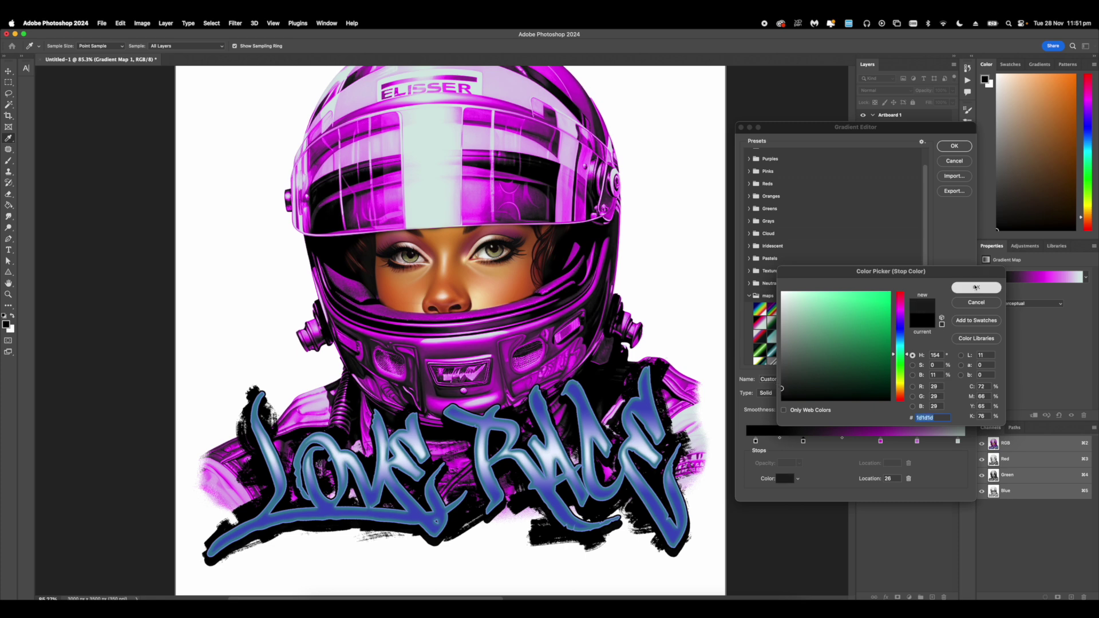
left_click(975, 287)
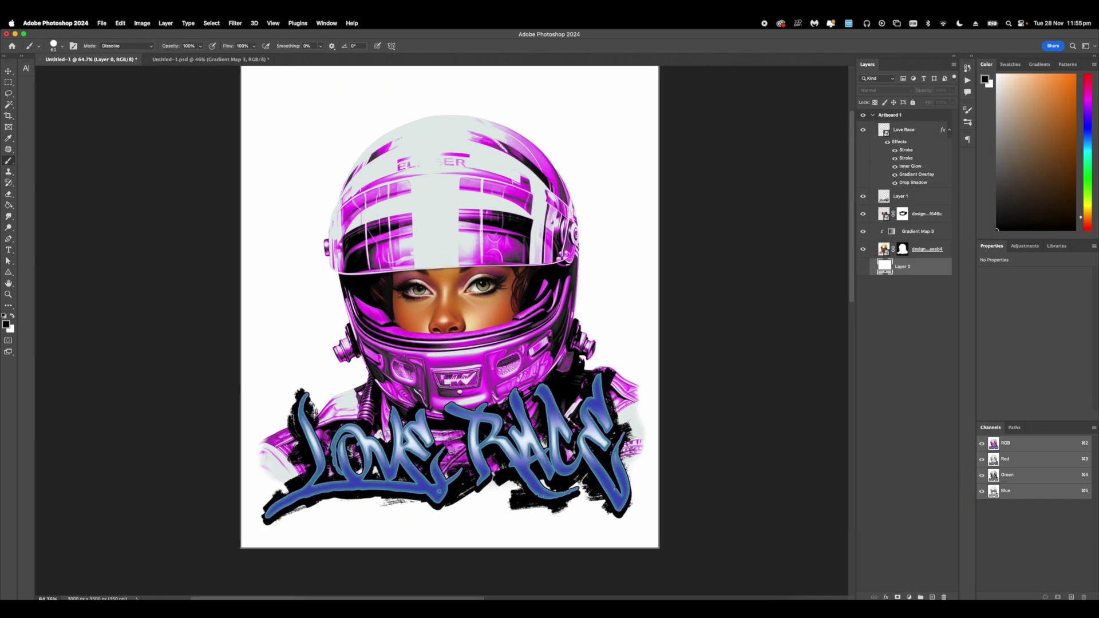
- Delete the hidden white Layer 0 and put a new empty layer beneath the driver
left_click(943, 597)
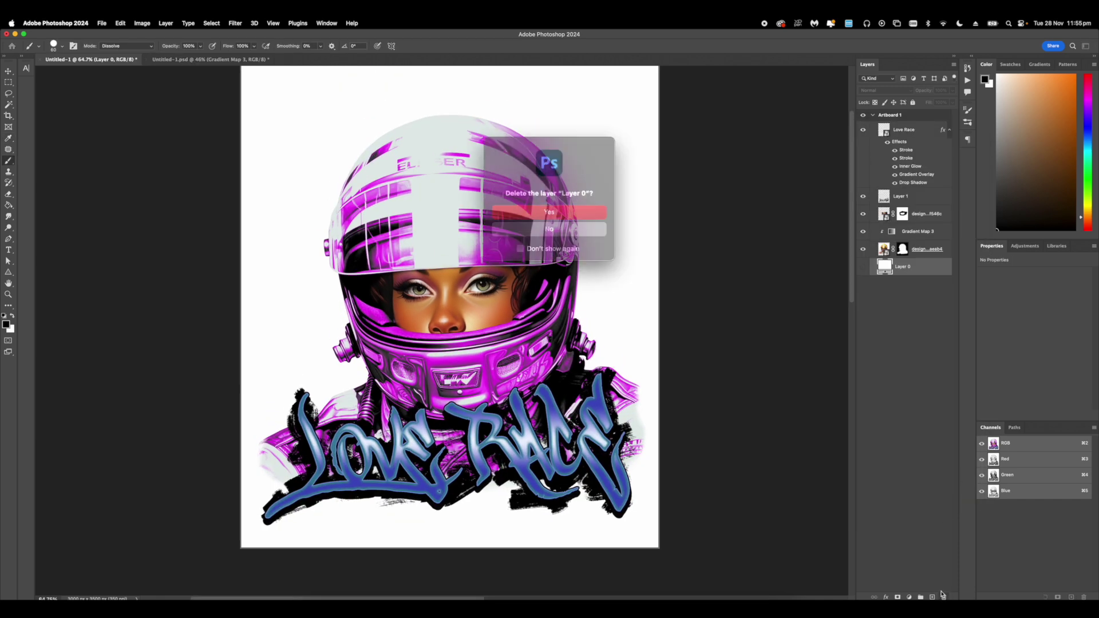
left_click(564, 216)
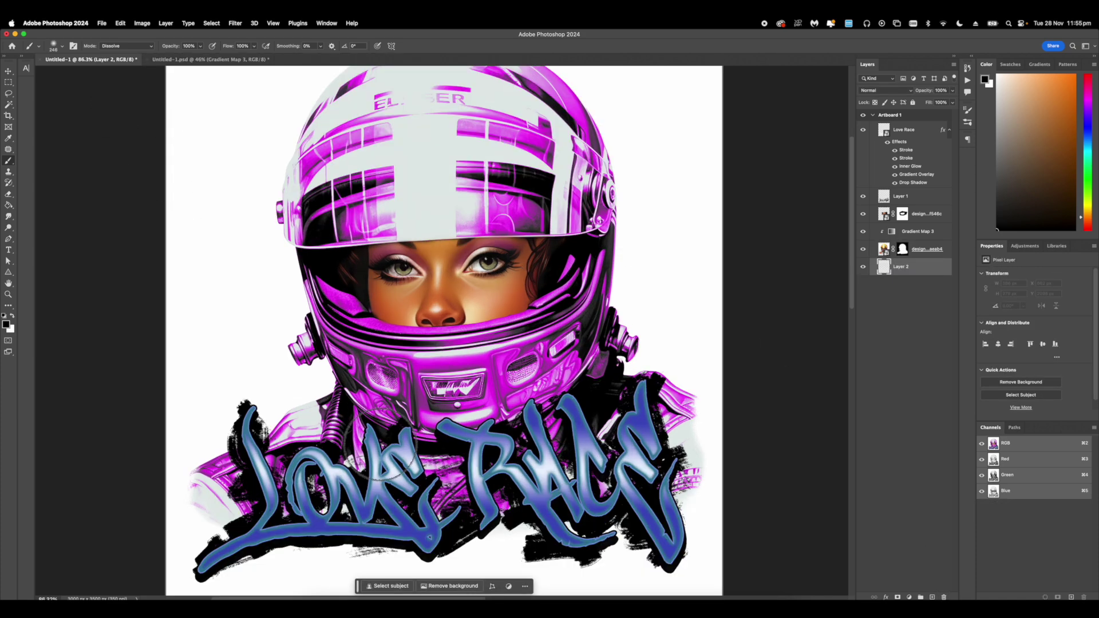
- Set the foreground color to purple #a33ea2 and spray a grainy glow behind the helmet and shoulders with the Dissolve brush
left_click(985, 80)
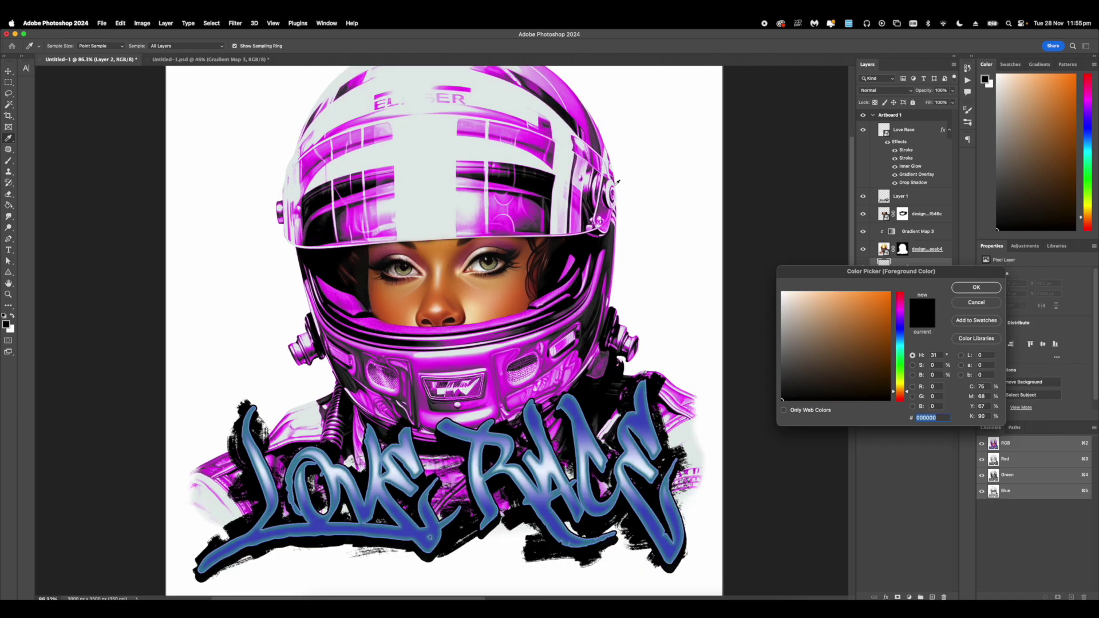
left_click(488, 356)
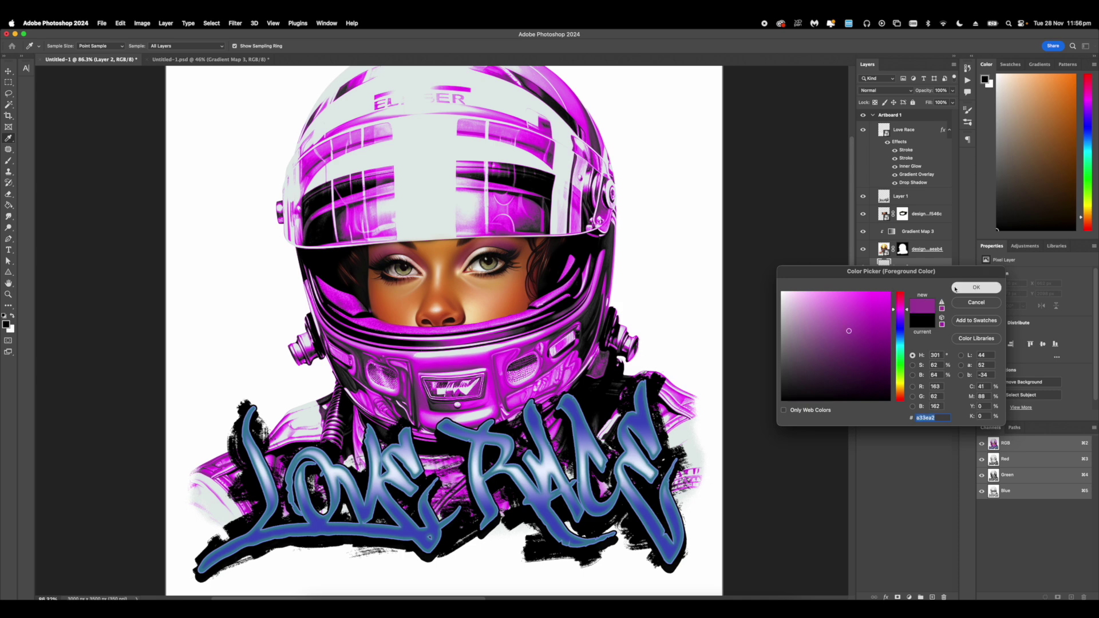
left_click(976, 287)
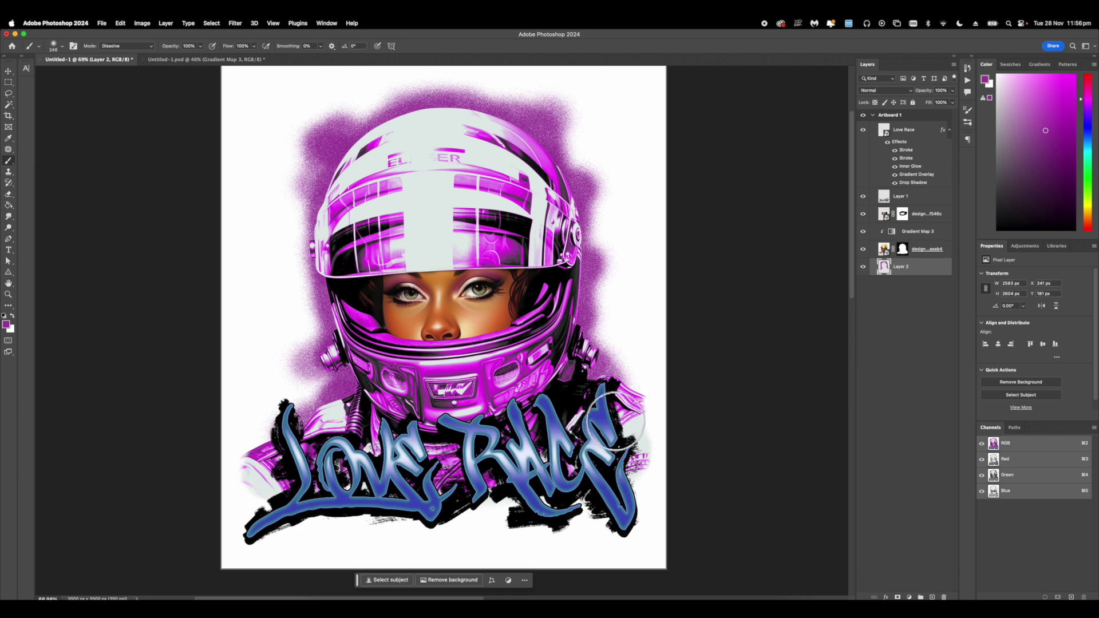
left_click_drag(615, 420, 588, 400)
mouse_move(346, 409)
left_mouse_down()
mouse_move(304, 421)
mouse_move(315, 447)
left_mouse_up()
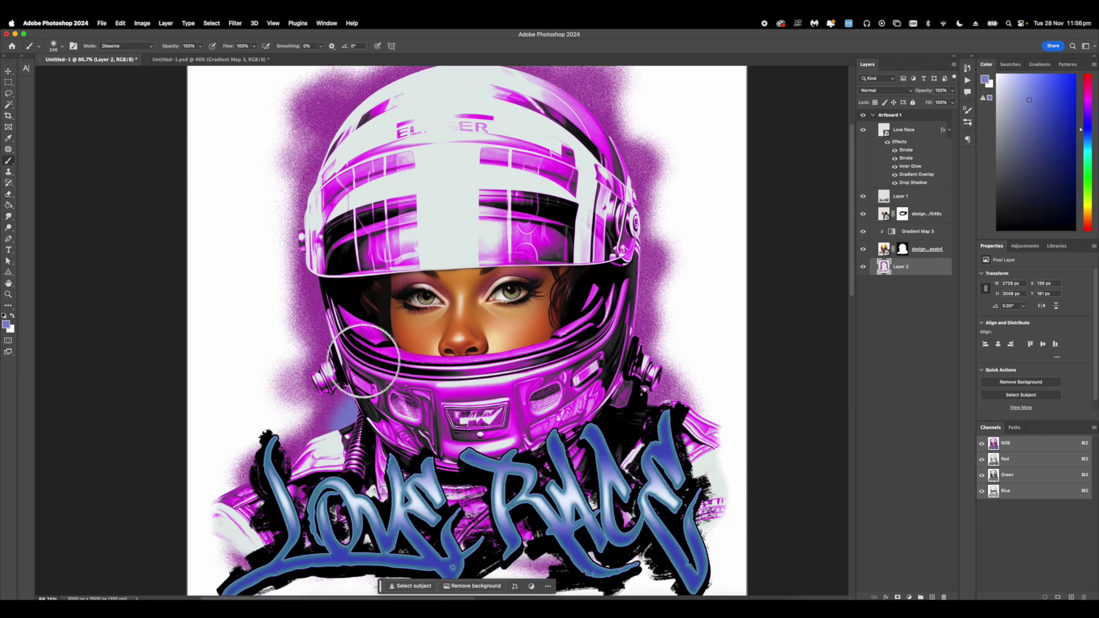
- Spray a periwinkle blue rim close around the helmet's edge on the same glow layer
left_click_drag(349, 395, 331, 277)
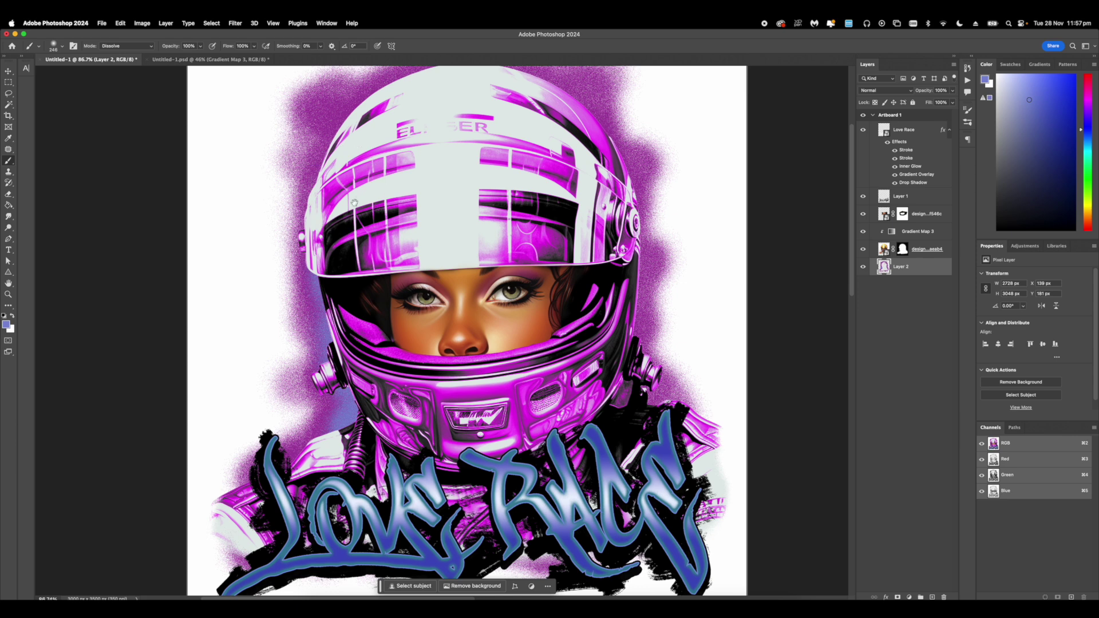
scroll(321, 172, "up", 3)
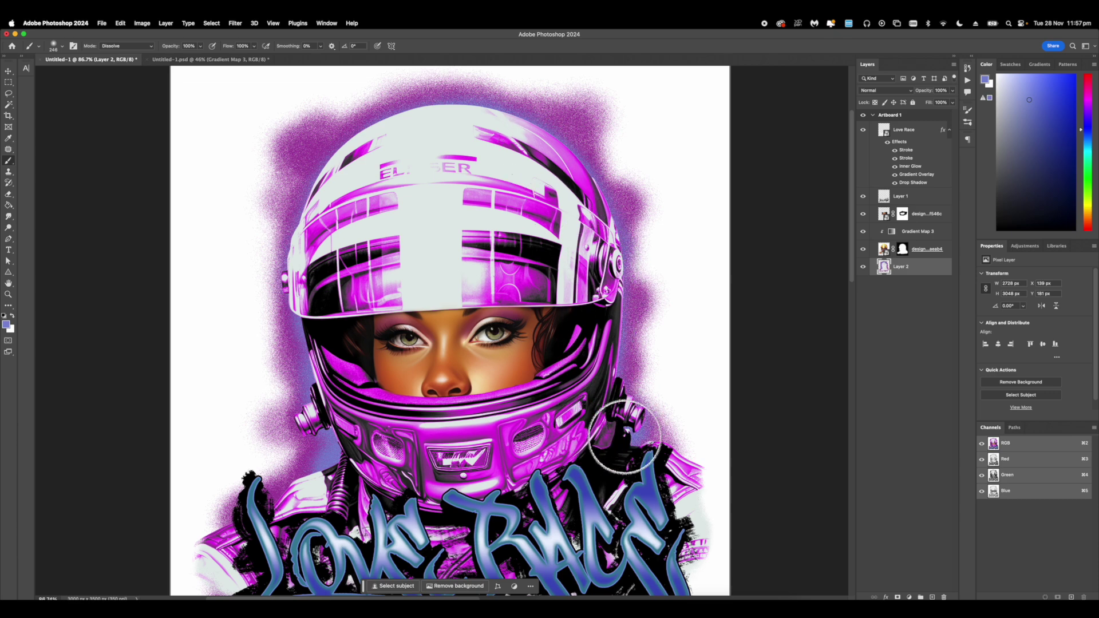
- Paste the copied black flame artwork as layers and convert the pasted group to a smart object
scroll(526, 317, "down", 2)
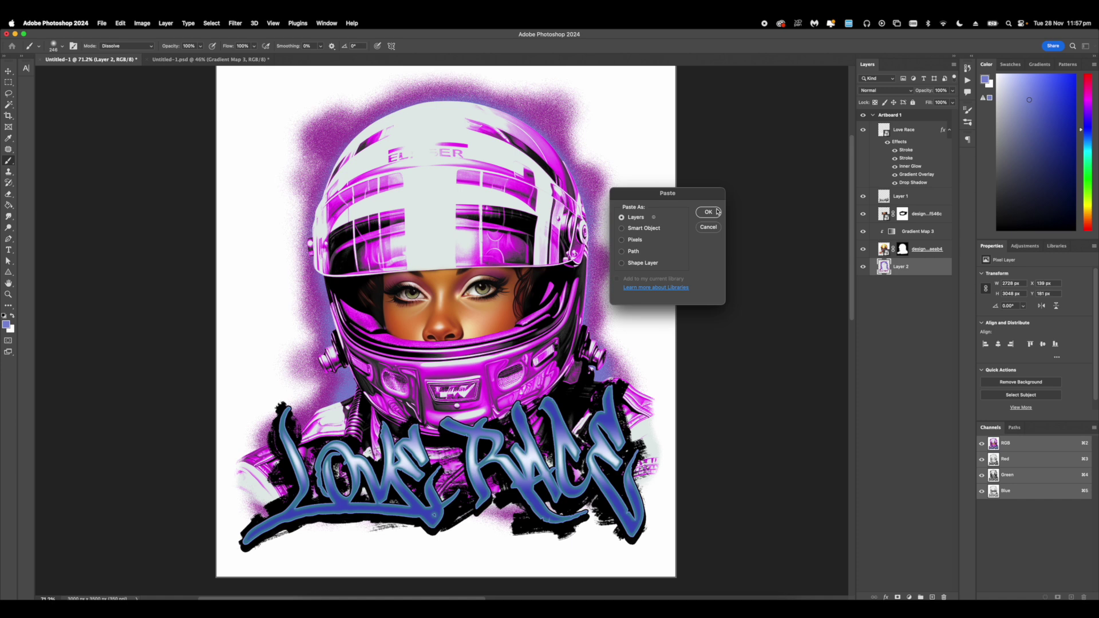
left_click(708, 211)
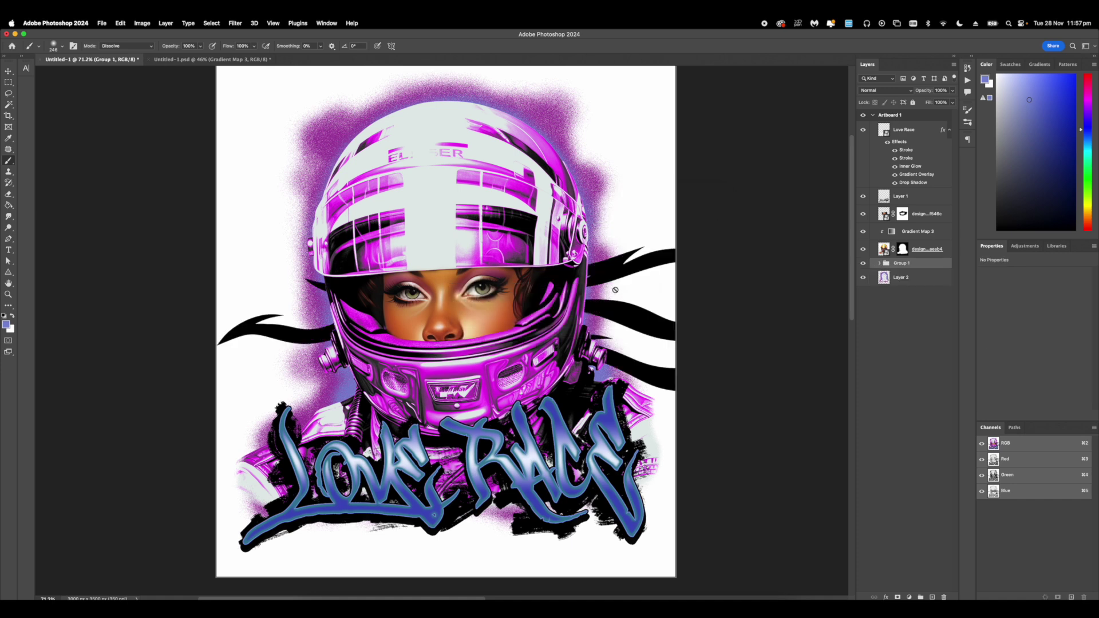
right_click(904, 263)
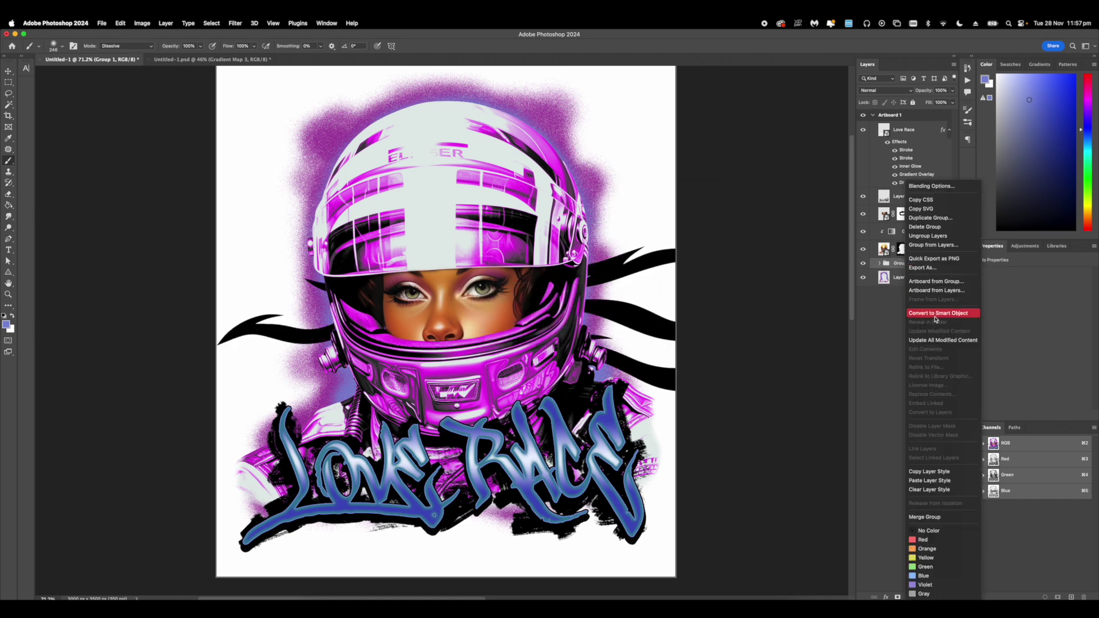
left_click(885, 256)
- Rotate the flame artwork 90° so it stands upright and shrink it to fit beside the helmet's right side
key("super+t")
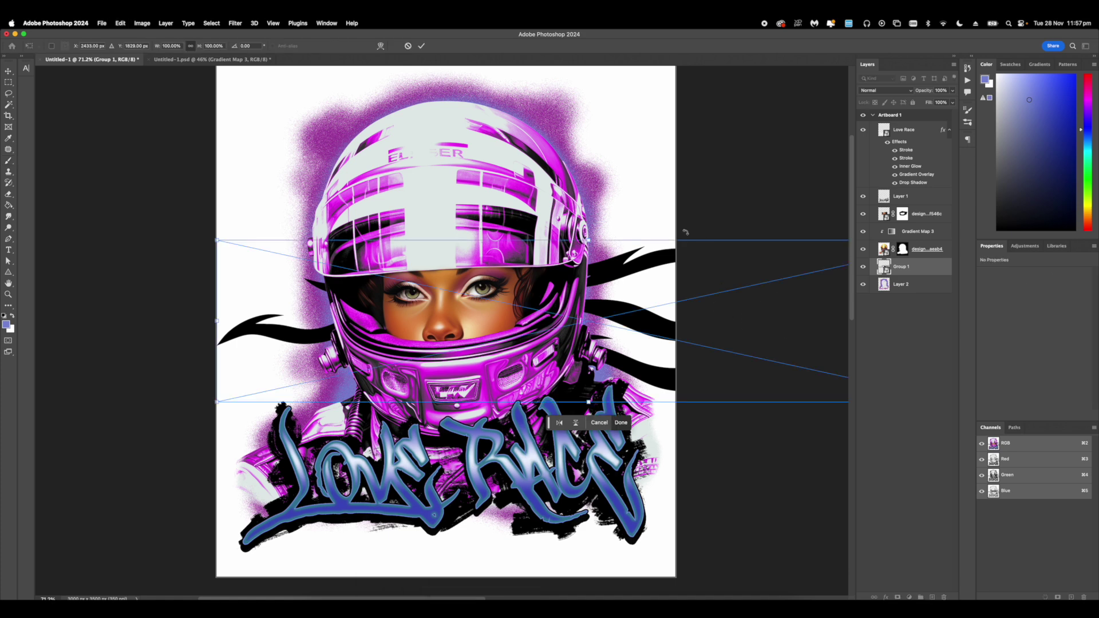
scroll(692, 235, "down", 3)
left_click_drag(787, 233, 508, 407)
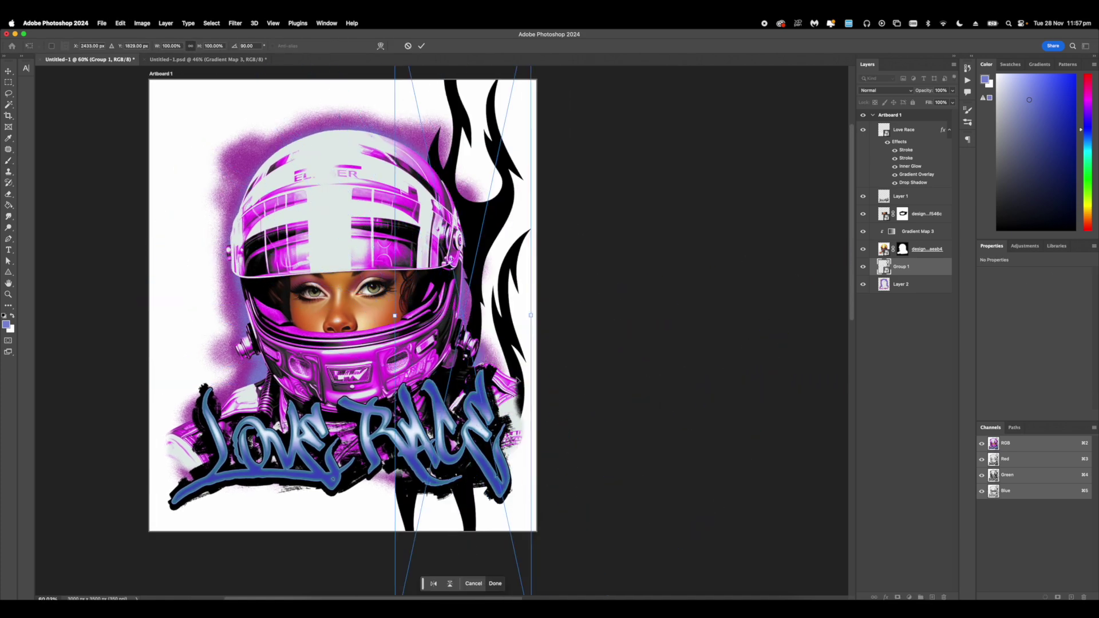
left_click_drag(530, 315, 497, 295)
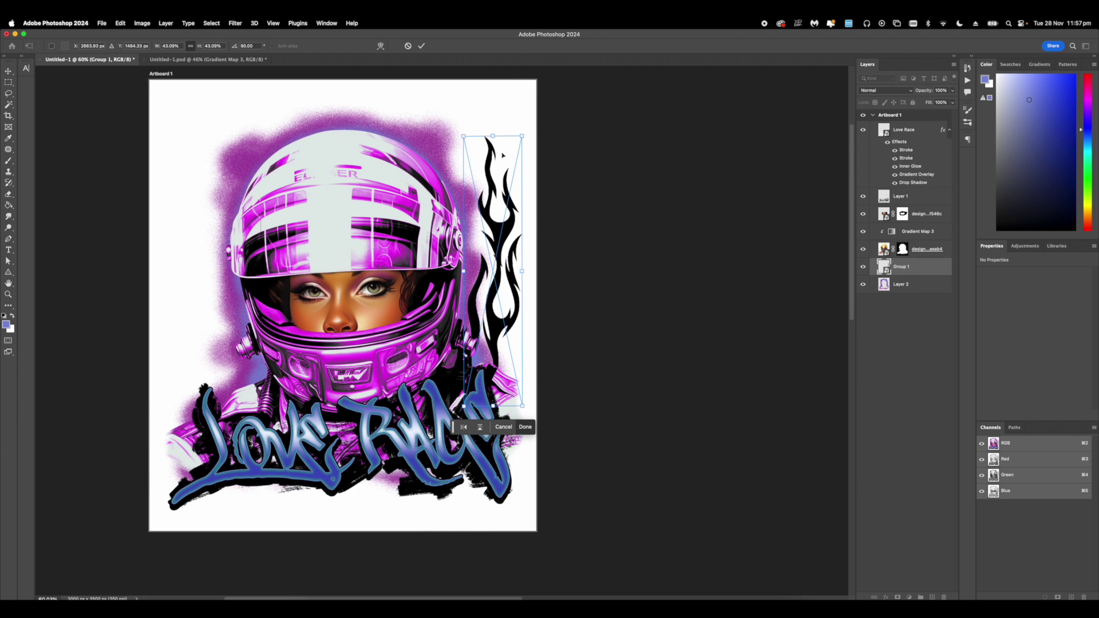
left_click_drag(492, 136, 487, 127)
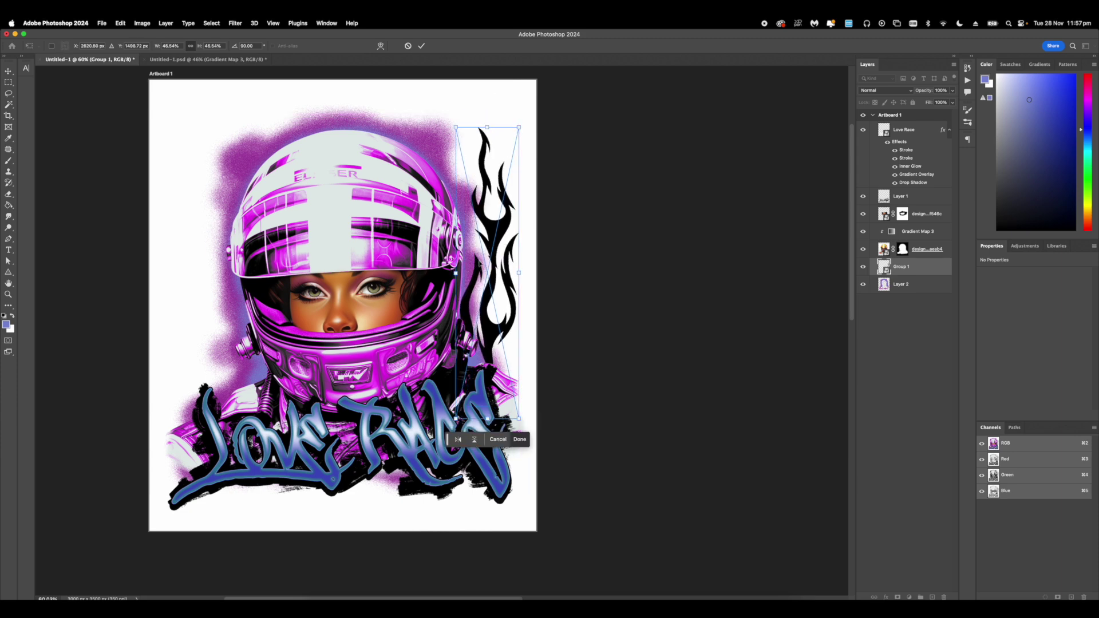
key("Return")
- Move the flame layer above the woman's face layer, directly beneath Layer 1
key("b")
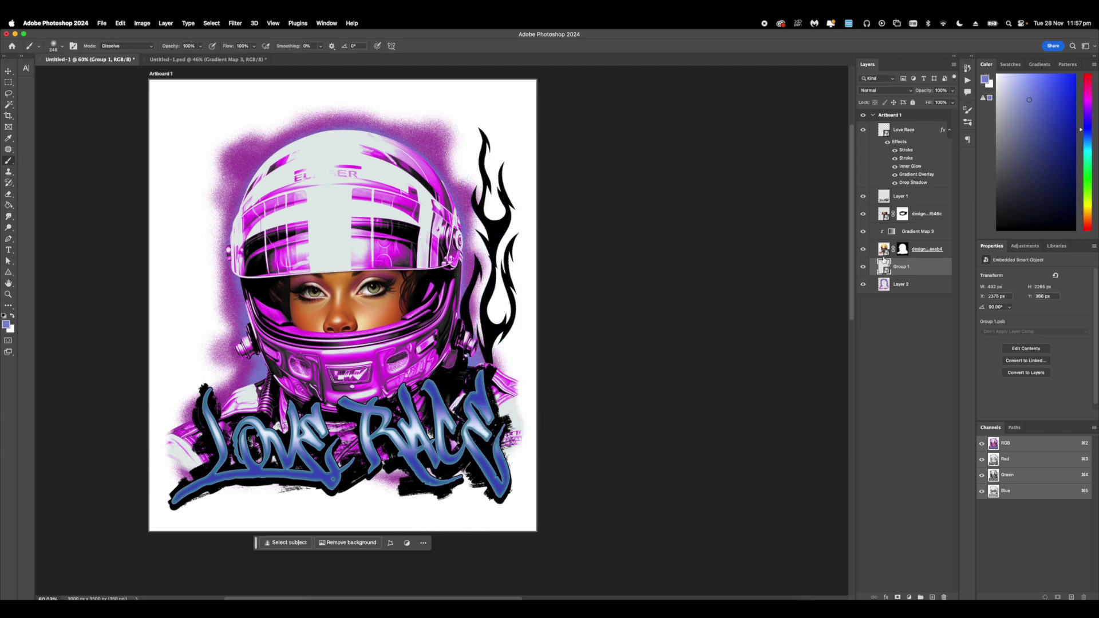
left_click_drag(895, 265, 890, 252)
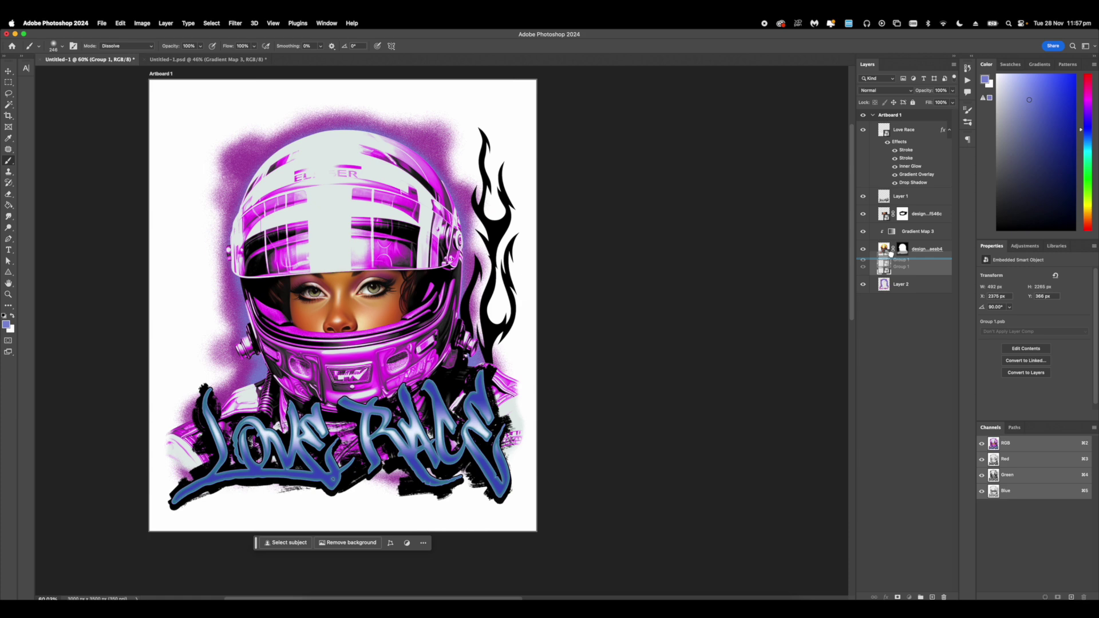
left_click_drag(891, 254, 892, 208)
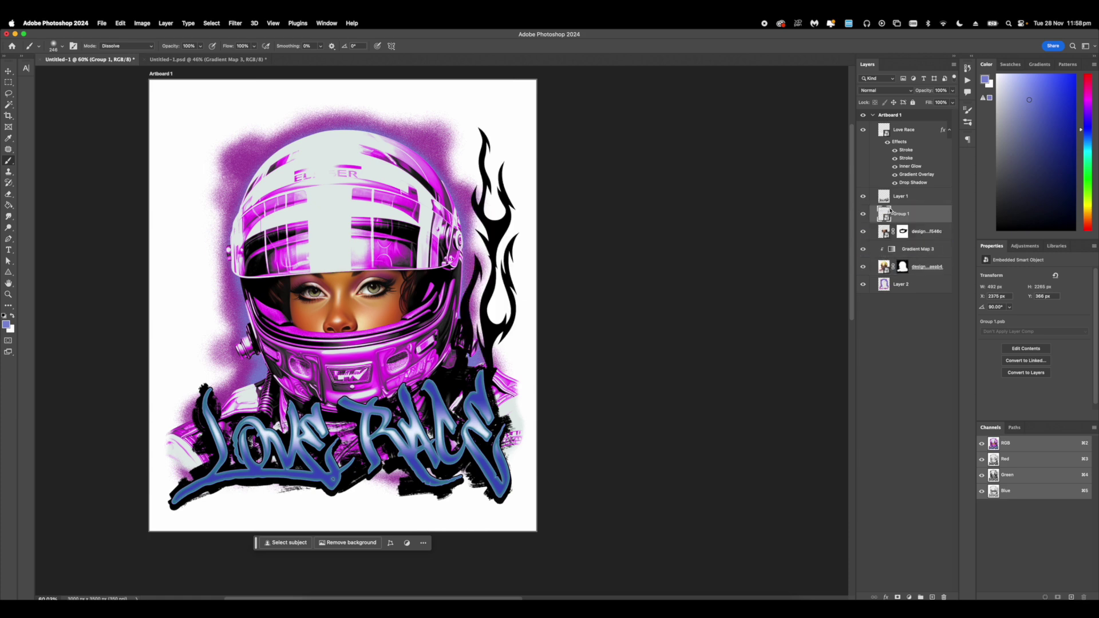
- Warp the flame so it narrows and its base bends down behind the end of the lettering
scroll(403, 349, "up", 2)
key("super+t")
right_click(494, 302)
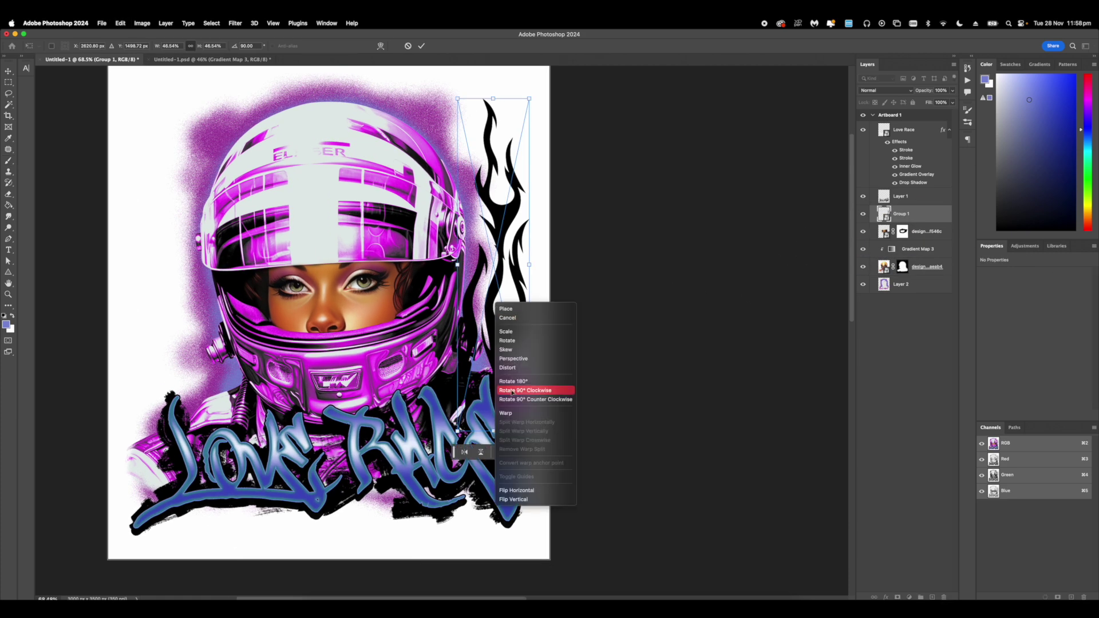
left_click(507, 419)
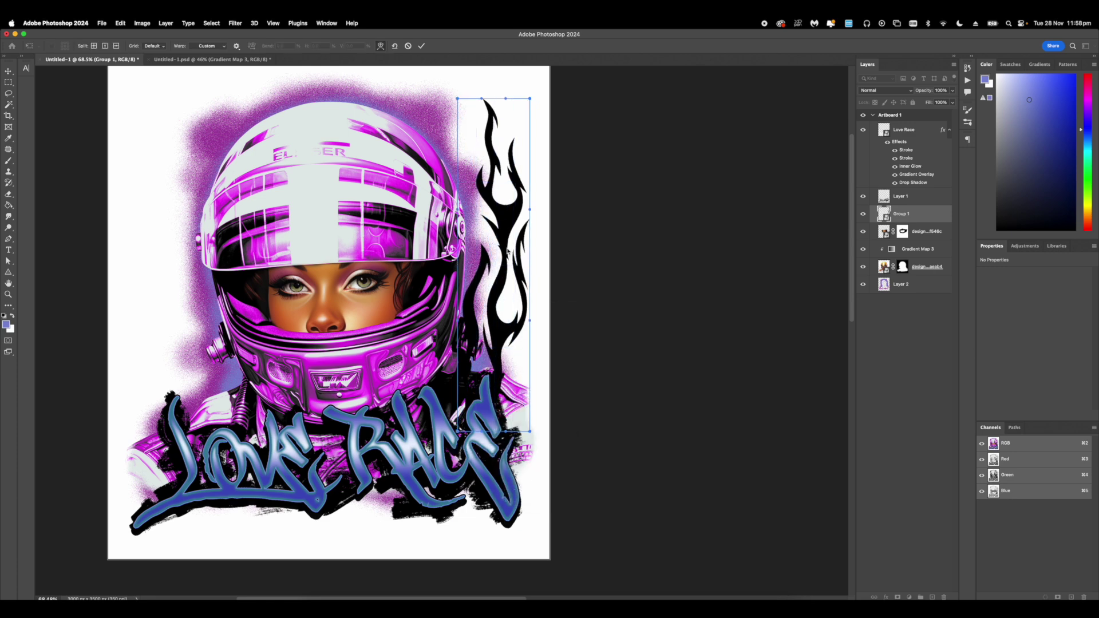
left_click_drag(529, 99, 524, 93)
left_click_drag(467, 346, 474, 347)
mouse_move(491, 411)
left_mouse_down()
mouse_move(507, 410)
mouse_move(476, 426)
left_mouse_up()
key("Return")
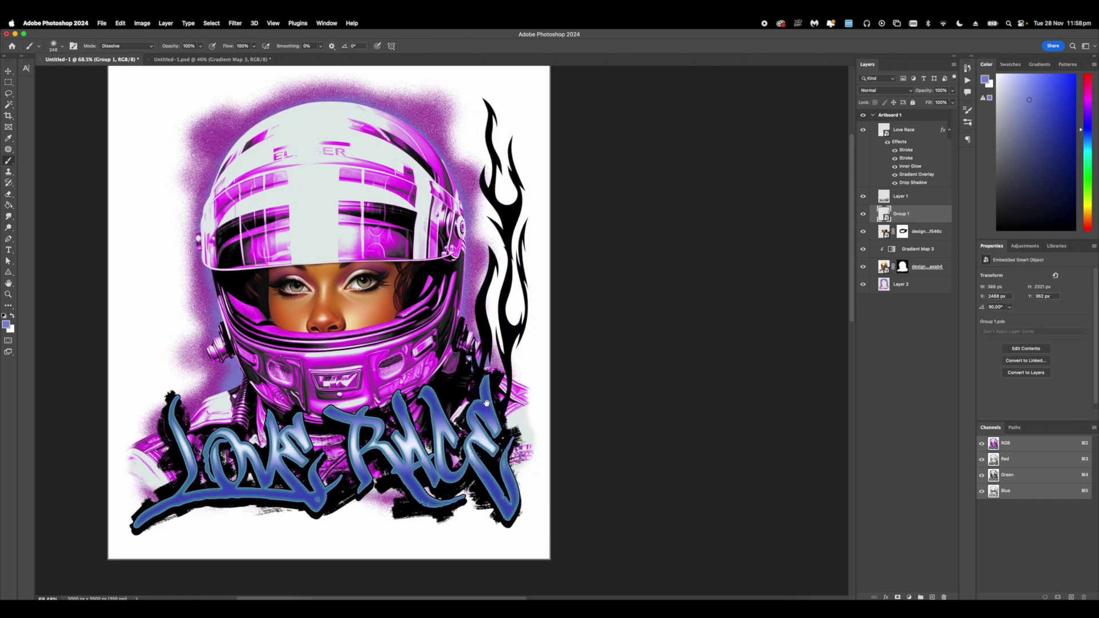
- Place a mirrored copy of the flame on the helmet's left side and give the copy a layer mask
key("b")
key("super+t")
left_click_drag(533, 266, 524, 317)
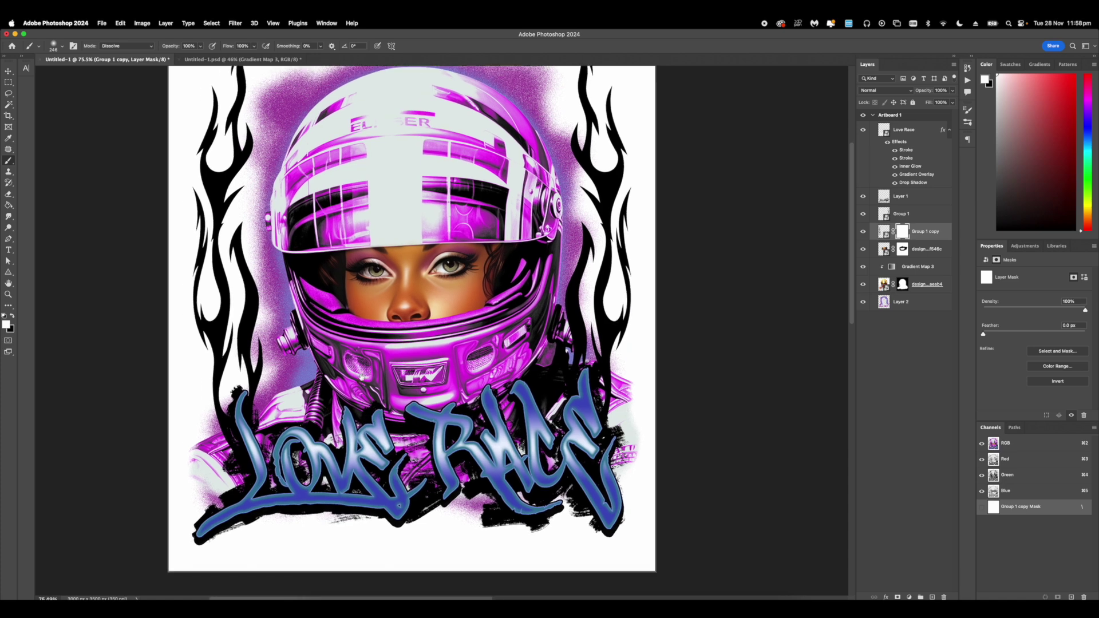
- Set the mask paint to black and fade the base of the left flame with a smaller Dissolve brush
mouse_move(235, 293)
left_mouse_down()
mouse_move(302, 274)
mouse_move(242, 269)
mouse_move(332, 285)
left_mouse_up()
key("x")
key("bracketleft")
key("bracketleft")
left_click_drag(319, 361, 313, 371)
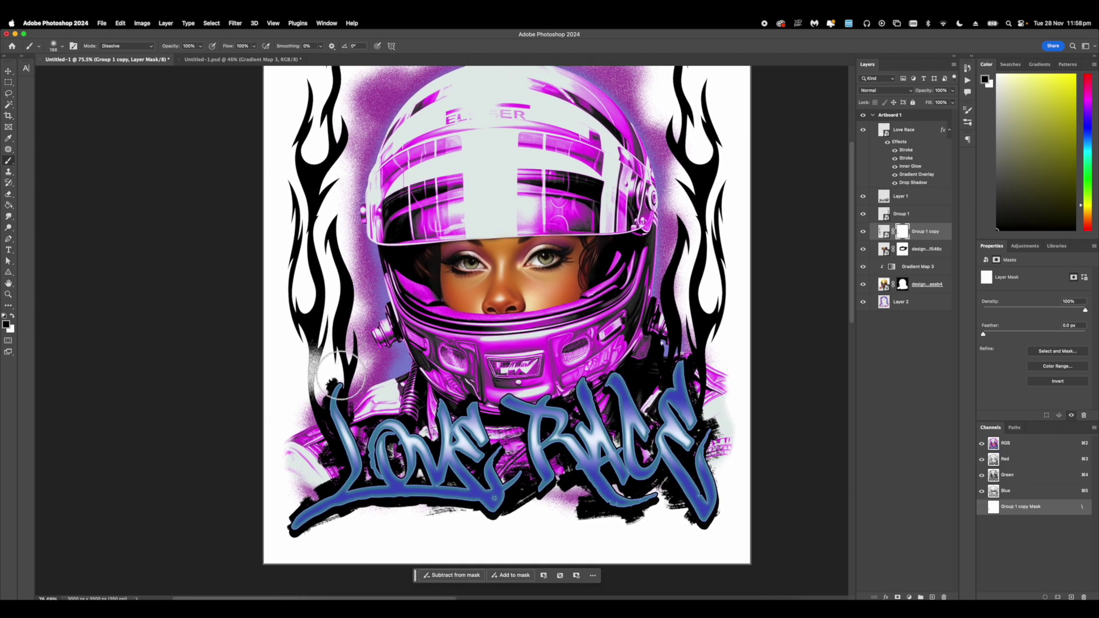
key("cmd+z")
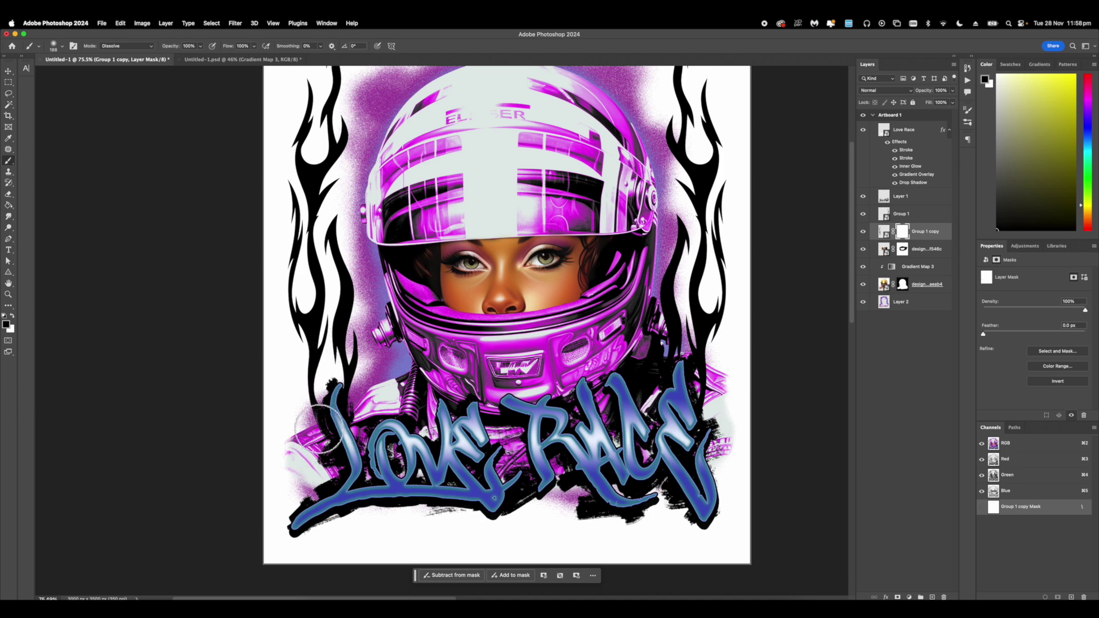
mouse_move(357, 390)
left_mouse_down()
mouse_move(371, 362)
mouse_move(355, 411)
left_mouse_up()
- Spray more black grain on the left flame's mask to dissolve its lower tips and inner edge
scroll(309, 295, "up", 2)
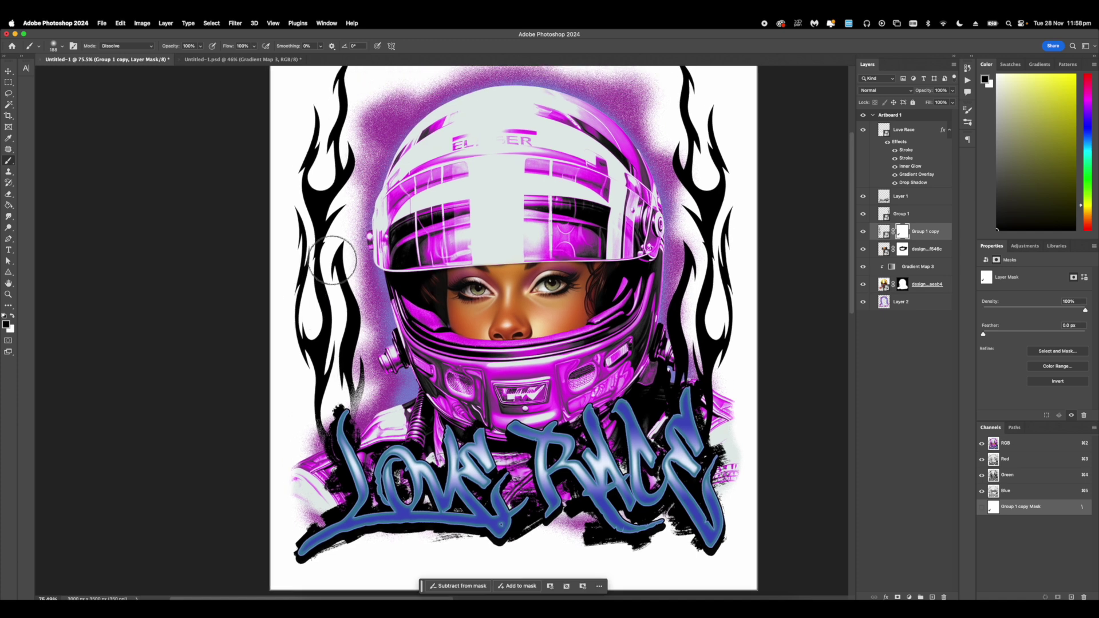
left_click_drag(376, 312, 378, 354)
mouse_move(298, 392)
left_mouse_down()
mouse_move(319, 452)
mouse_move(307, 408)
left_mouse_up()
mouse_move(368, 377)
left_mouse_down()
mouse_move(378, 365)
mouse_move(376, 387)
left_mouse_up()
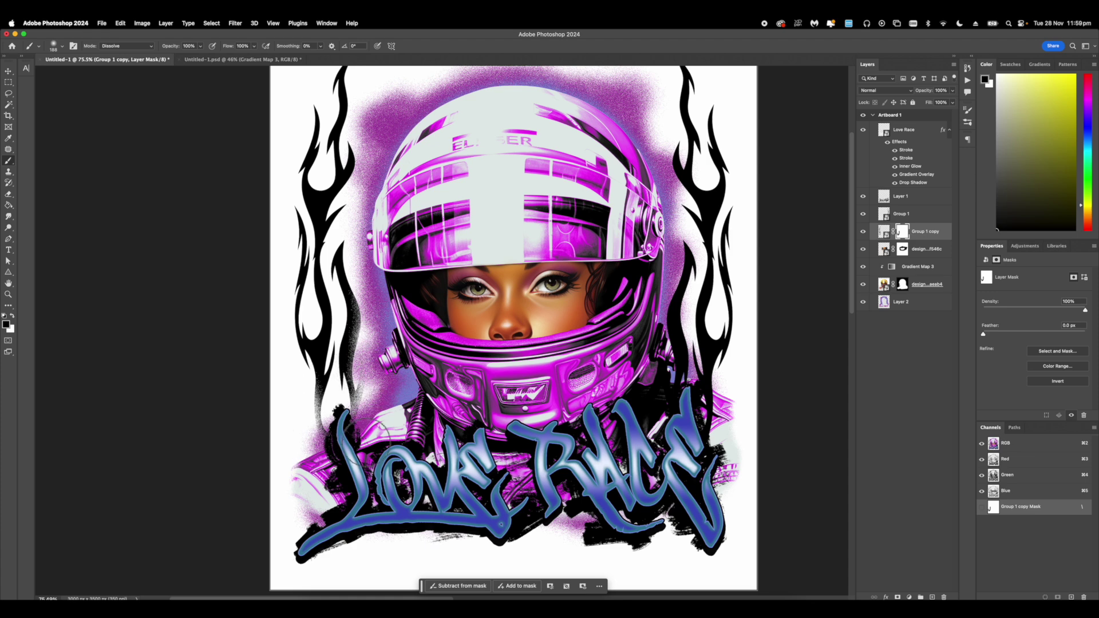
scroll(366, 343, "up", 5)
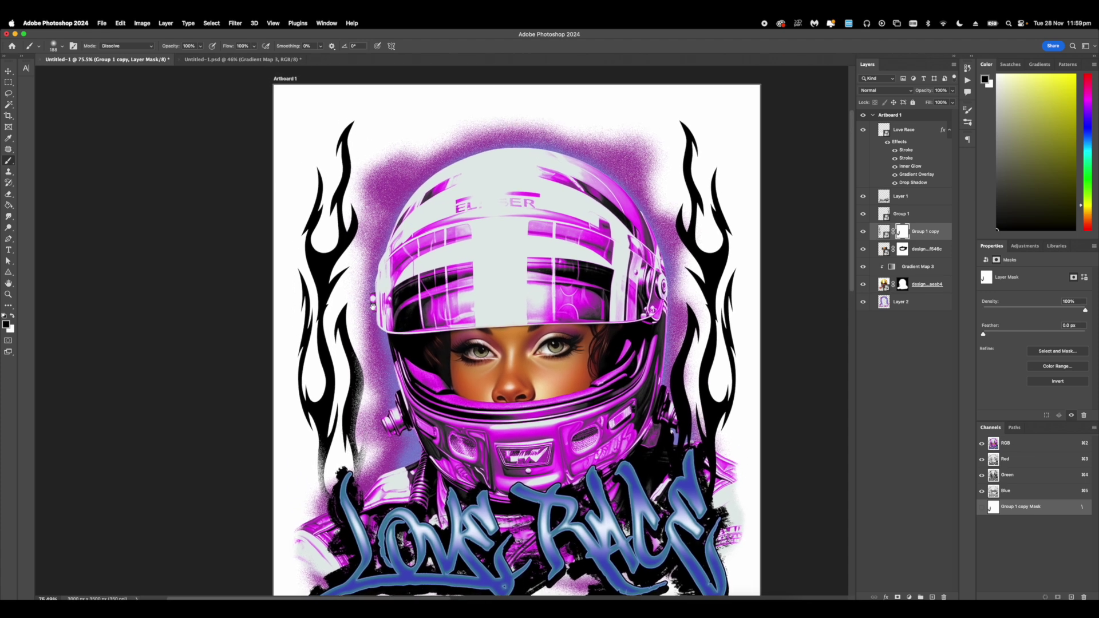
left_click_drag(368, 269, 372, 328)
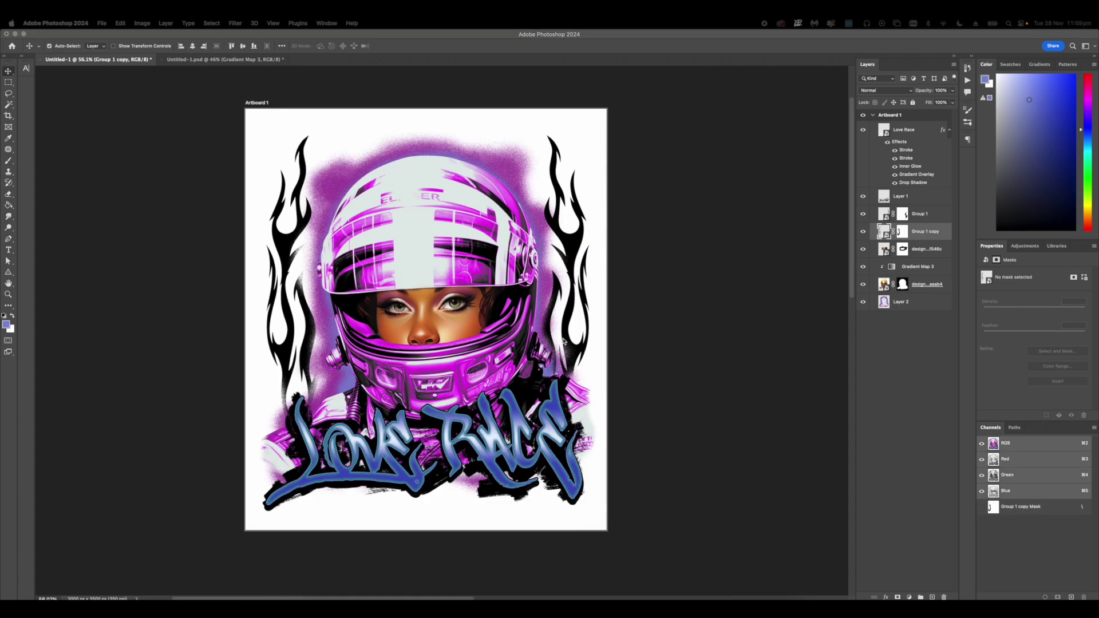
- Select the Love Race lettering and add a layer mask to it
left_click(449, 429)
key("super+plus")
key("super+plus")
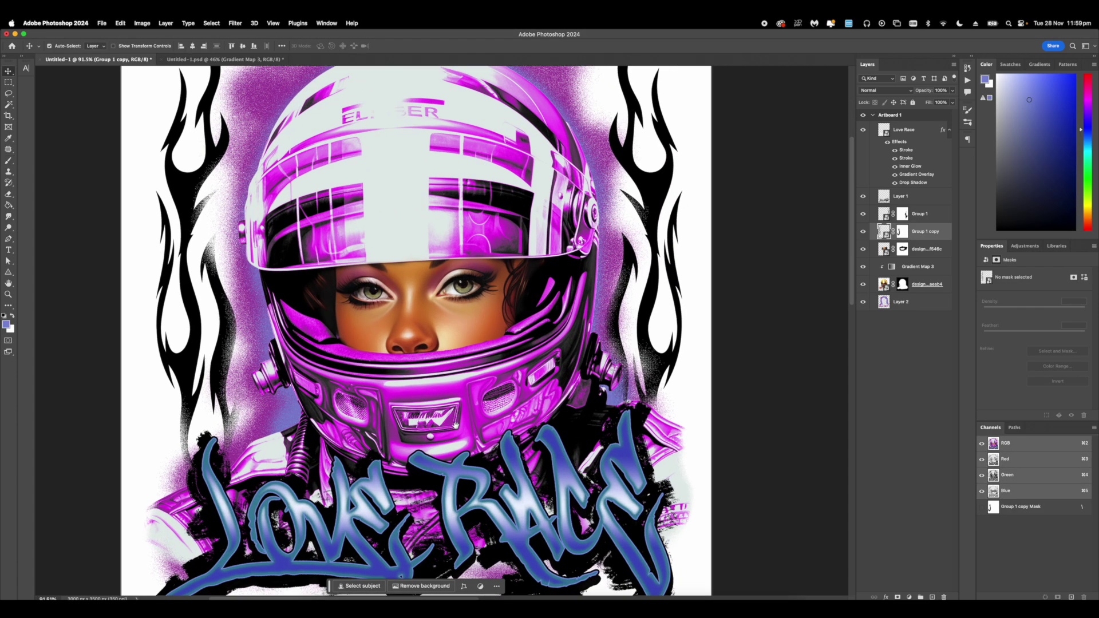
scroll(451, 428, "down", 4)
left_click(479, 365)
scroll(478, 364, "up", 1)
left_click(897, 597)
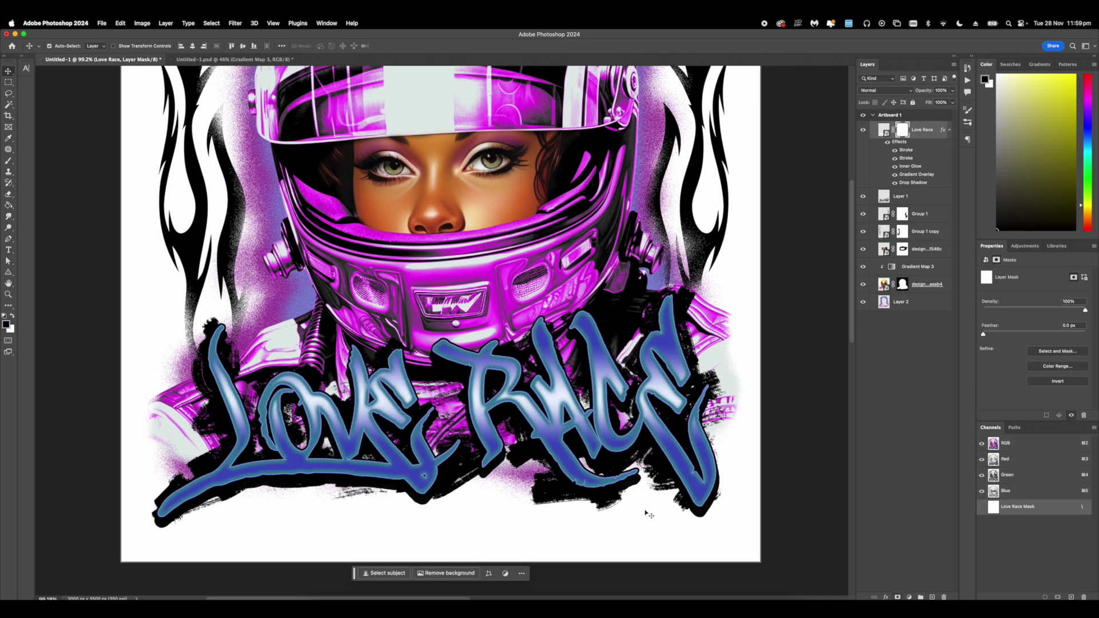
- Switch to the Brush tool and try the Oil Pastel Large 3 brush for the lettering mask
scroll(570, 416, "up", 3)
key("b")
key("b")
scroll(564, 412, "down", 3)
right_click(566, 336)
scroll(693, 463, "down", 1)
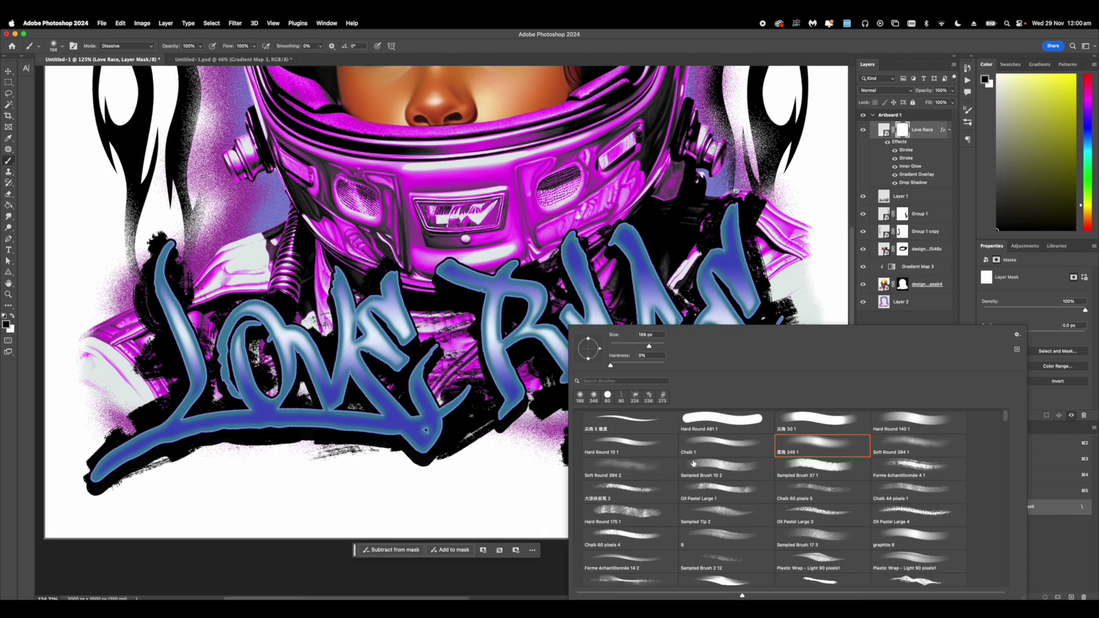
left_click(801, 516)
key("Return")
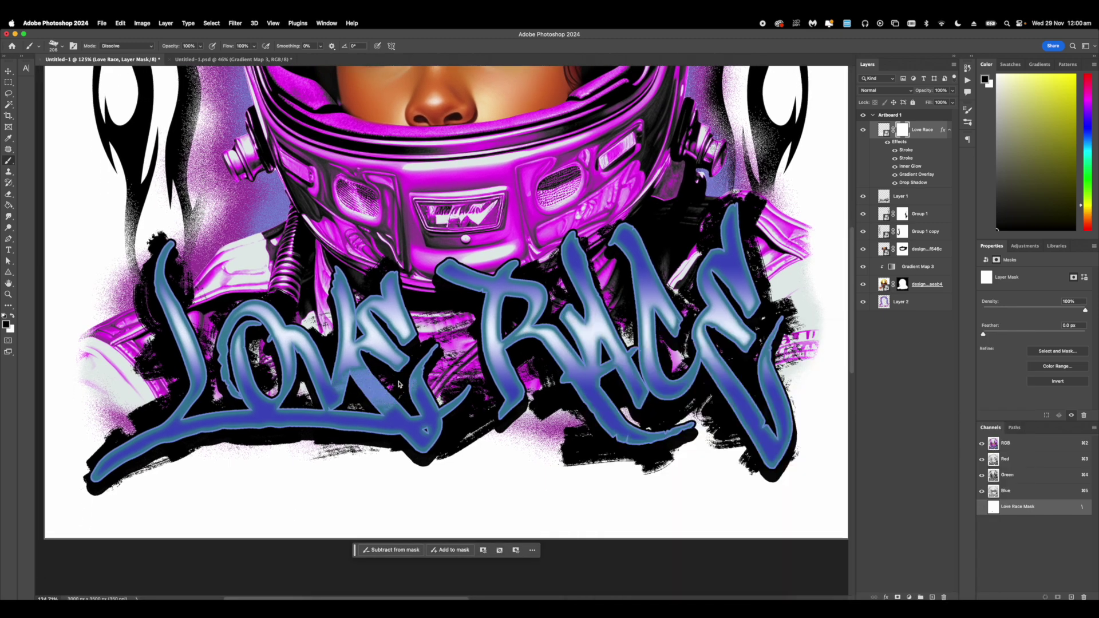
- Choose another rough textured brush and paint black on the Love Race mask to distress the letters with scratchy wear
right_click(554, 381)
scroll(732, 502, "down", 3)
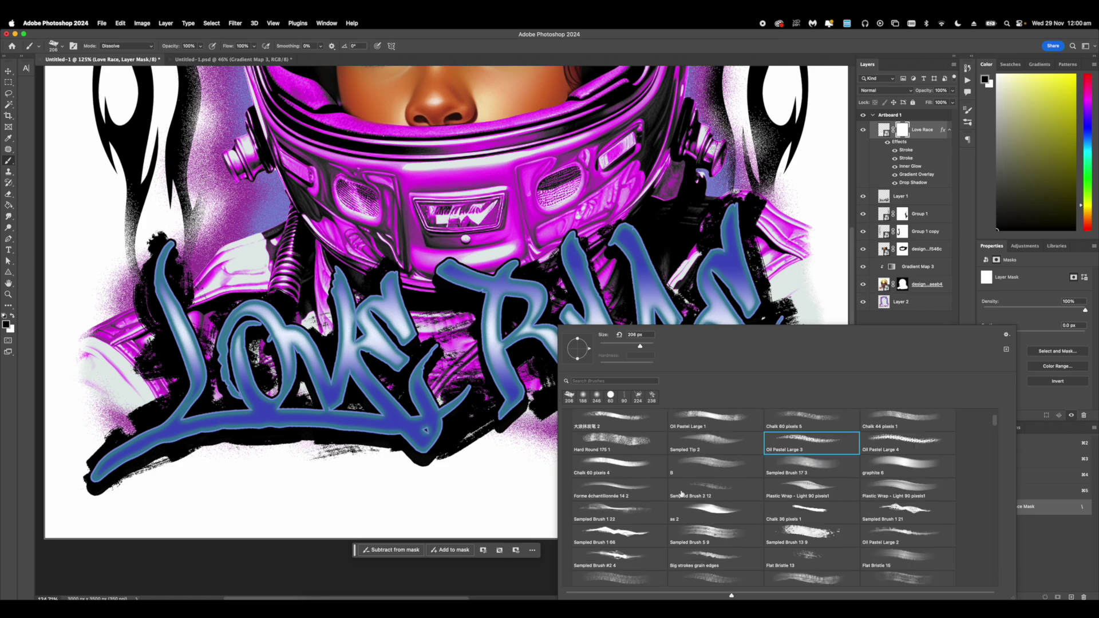
left_click(771, 506)
key("Return")
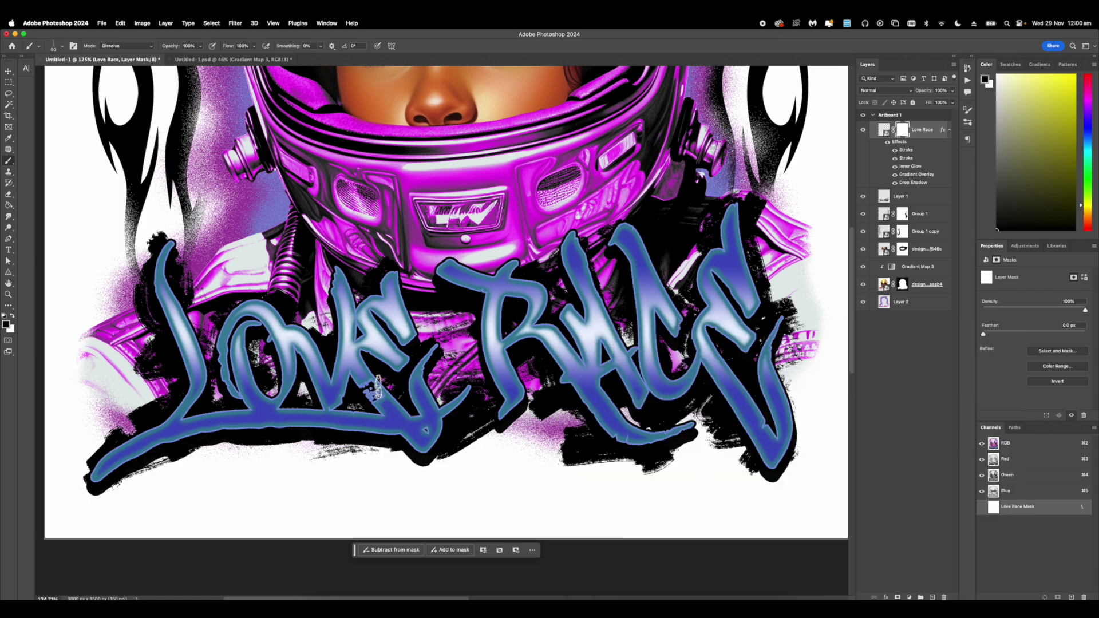
left_click_drag(393, 380, 445, 361)
mouse_move(206, 412)
left_mouse_down()
mouse_move(457, 404)
mouse_move(381, 382)
left_mouse_up()
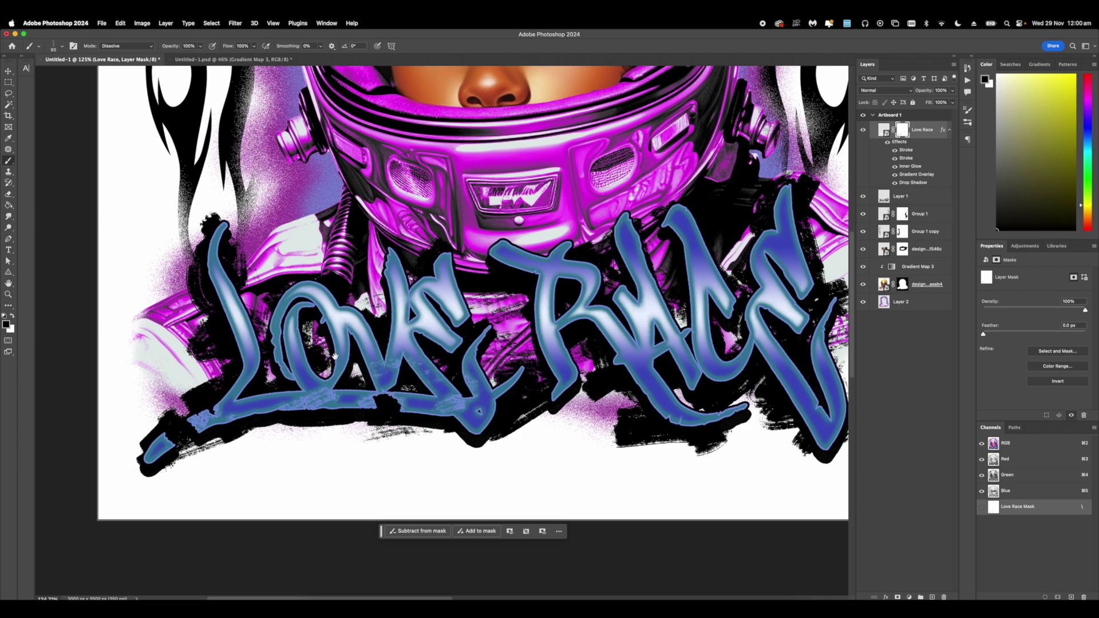
scroll(332, 361, "right", 3)
scroll(332, 360, "up", 2)
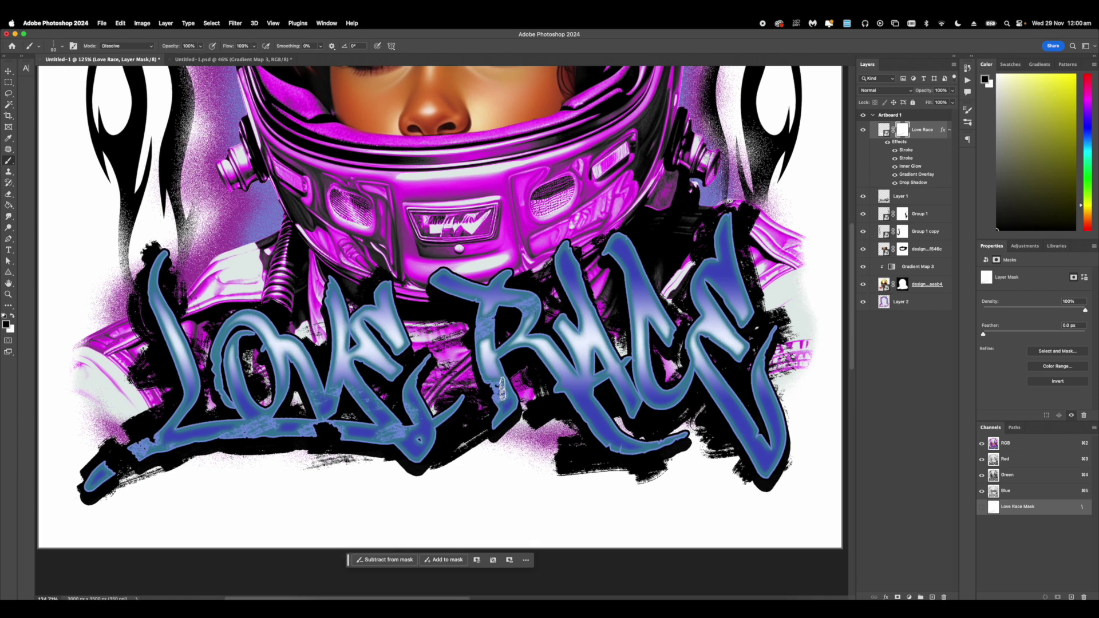
scroll(503, 389, "right", 3)
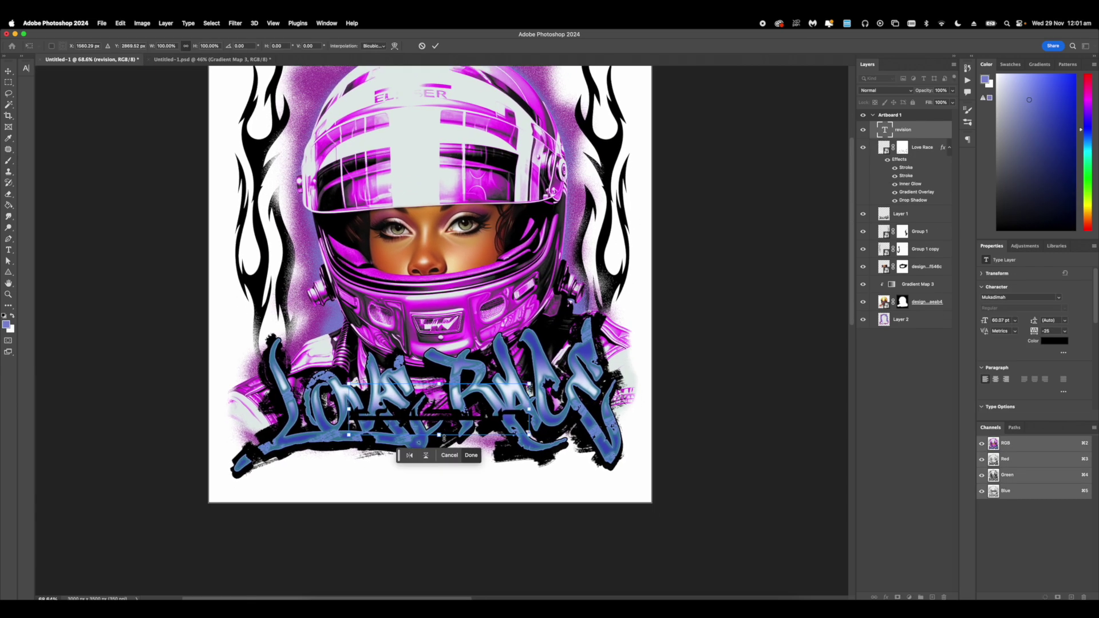
- Enlarge the "revision" text to about 154% and move it below the Love Race lettering
left_click_drag(444, 438, 446, 465)
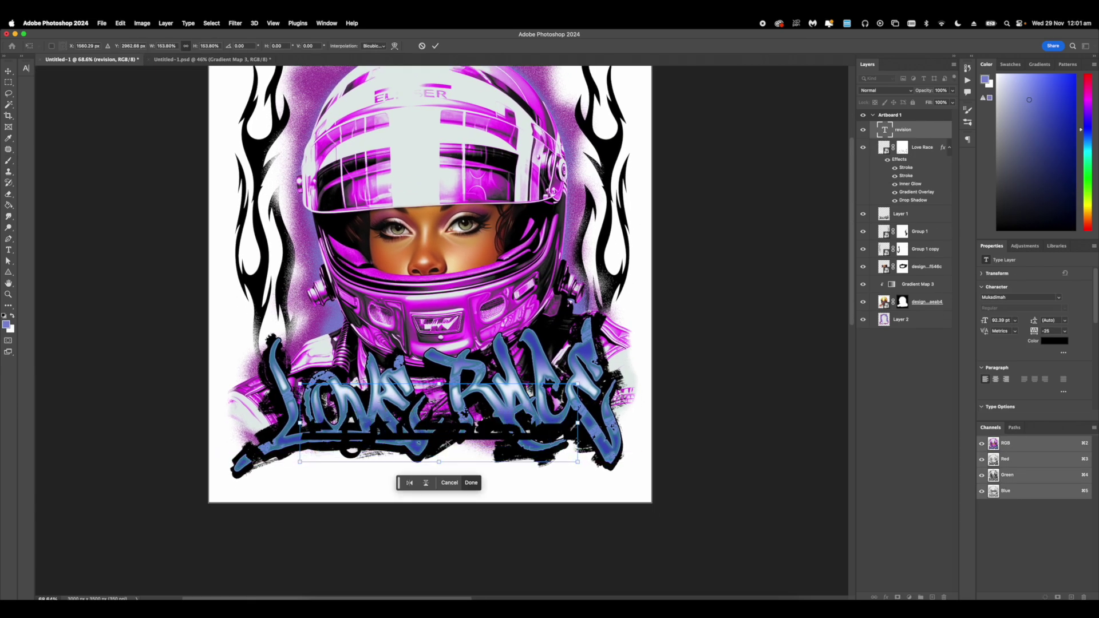
key("Return")
key("super+t")
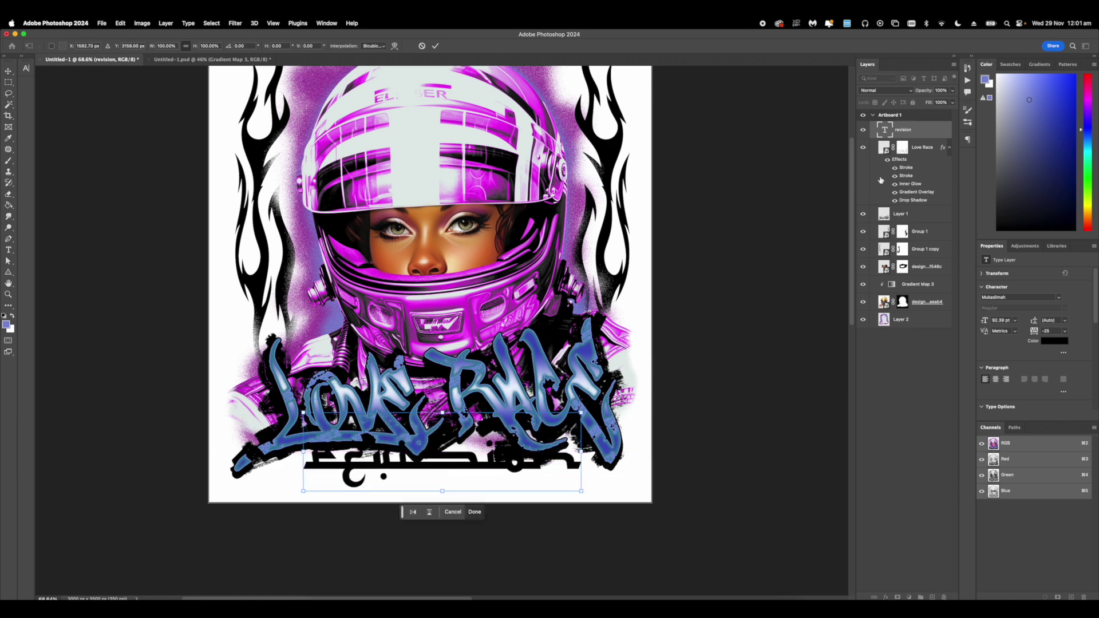
- Apply the pink gradient style from the CHROMETONE_LayerStyles set to the "revision" text
right_click(906, 136)
left_click(921, 136)
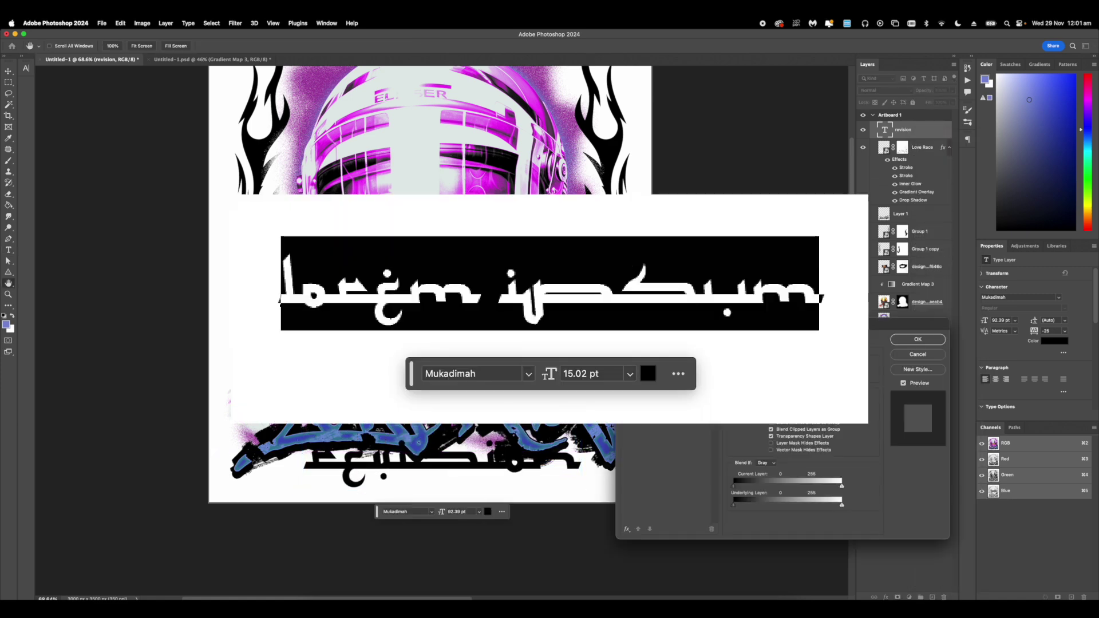
left_click(634, 340)
scroll(763, 470, "down", 10)
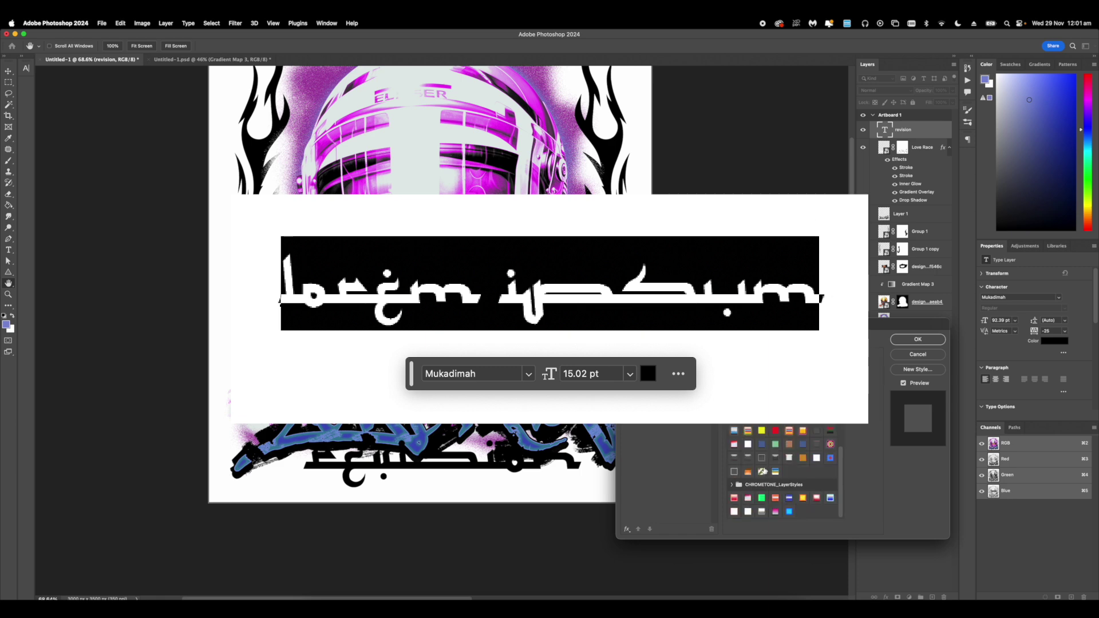
left_click(775, 513)
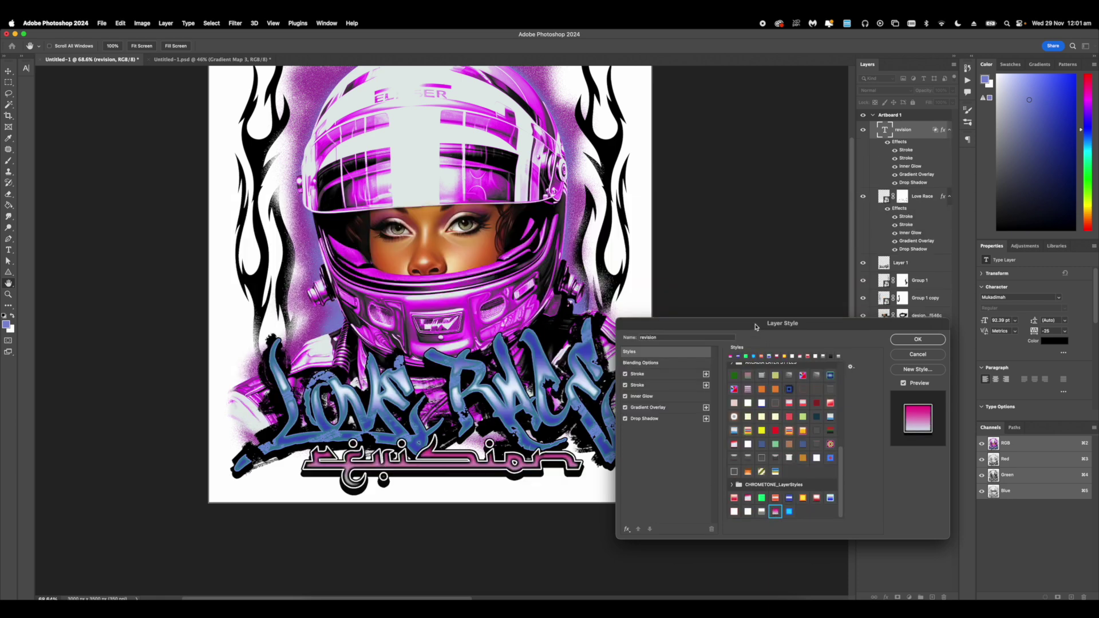
left_click_drag(755, 326, 751, 265)
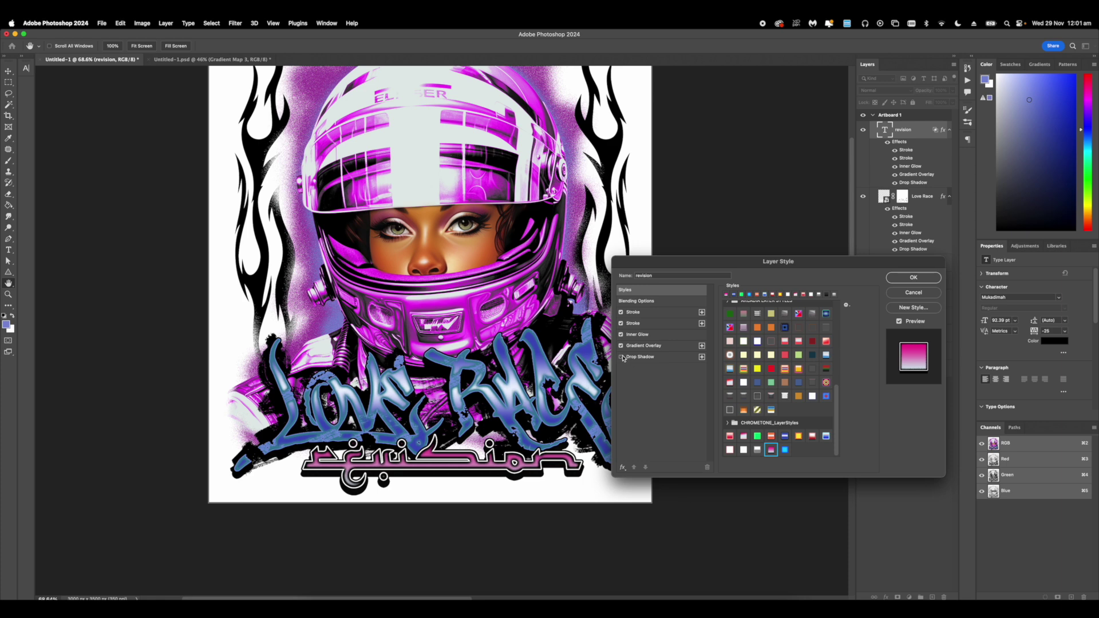
- Turn off the "revision" text's drop shadow and set its second stroke to 7 px
left_click(621, 357)
left_click(633, 323)
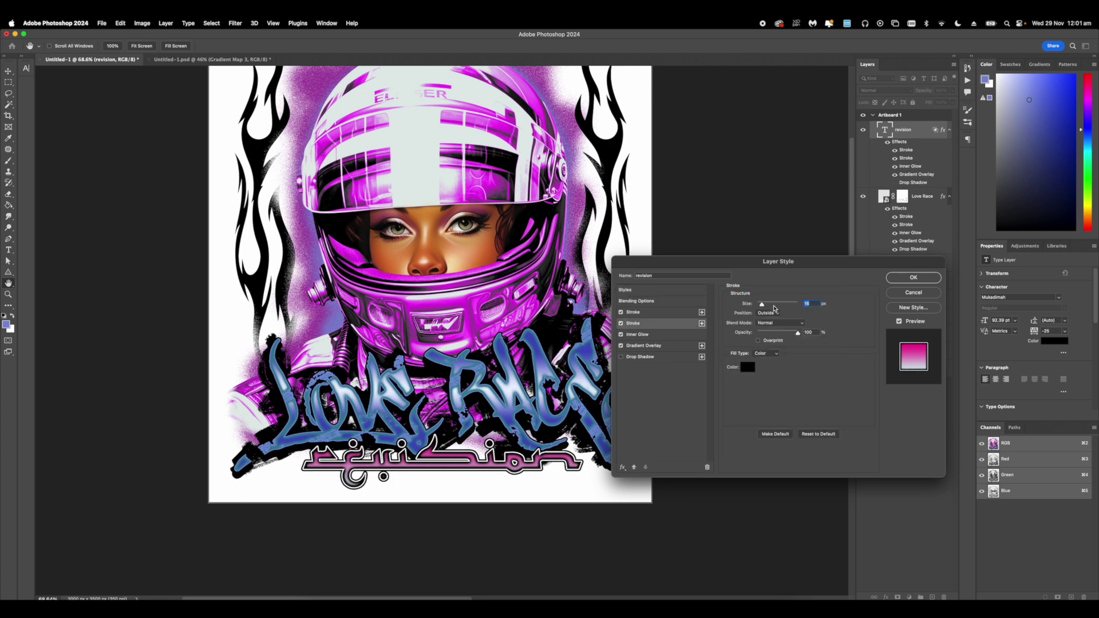
type("7")
left_click(645, 316)
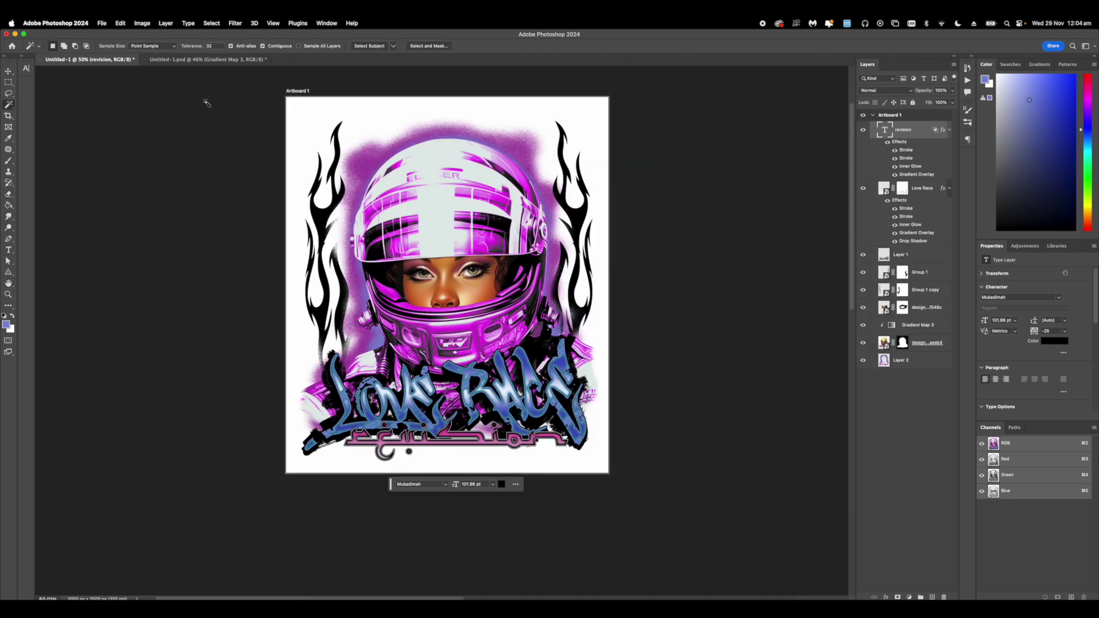
- Begin a new horizontal text line over the upper part of the driver's helmet
scroll(402, 138, "up", 1)
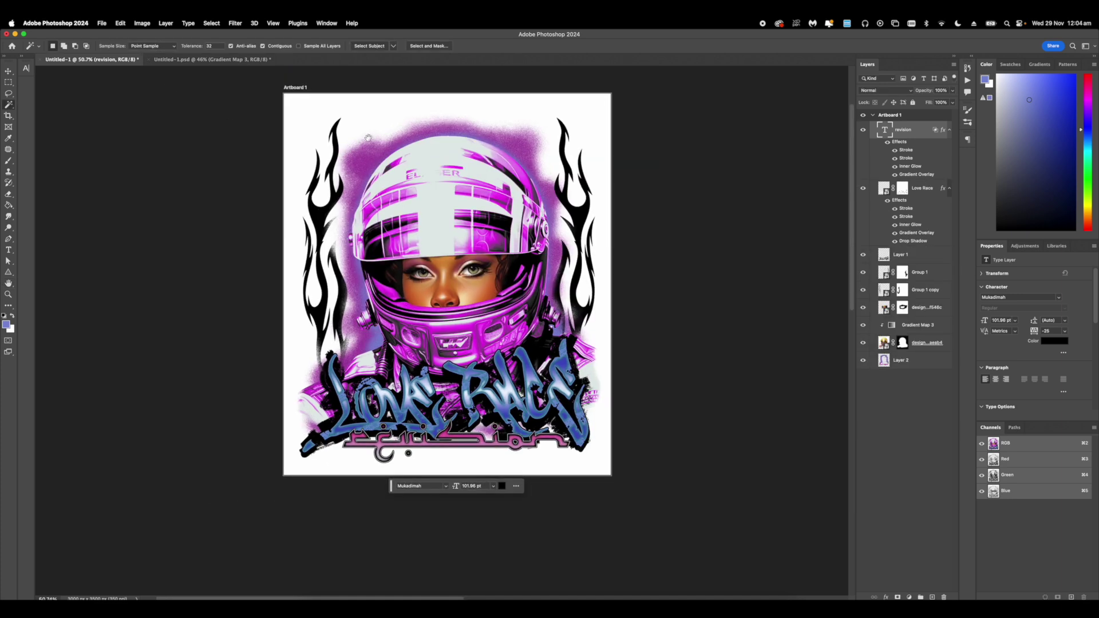
scroll(401, 138, "up", 1)
key("t")
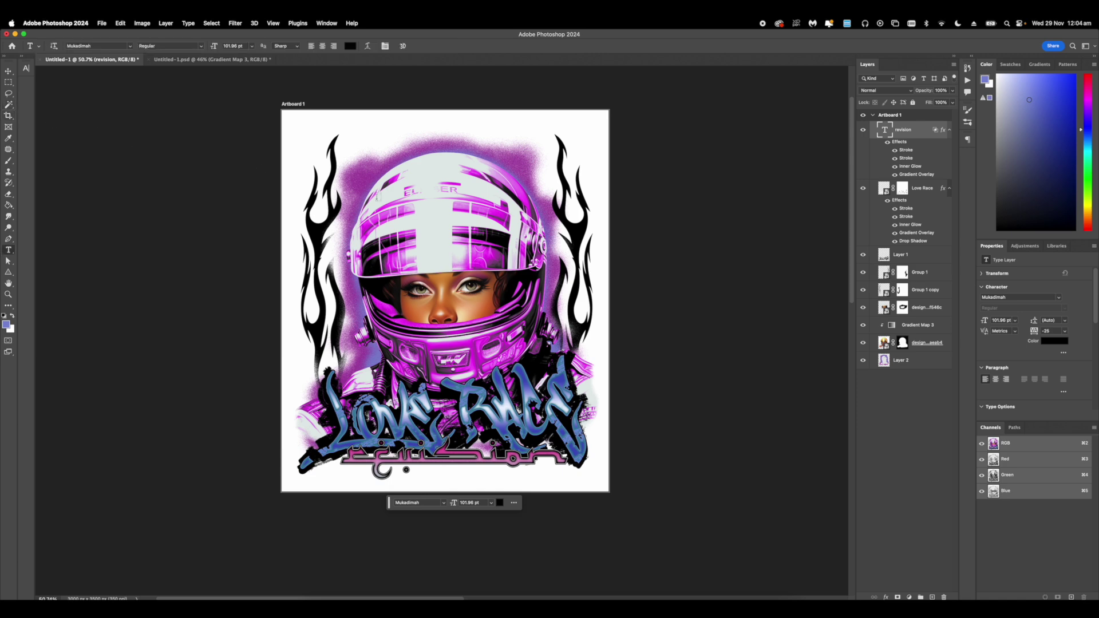
left_click(387, 165)
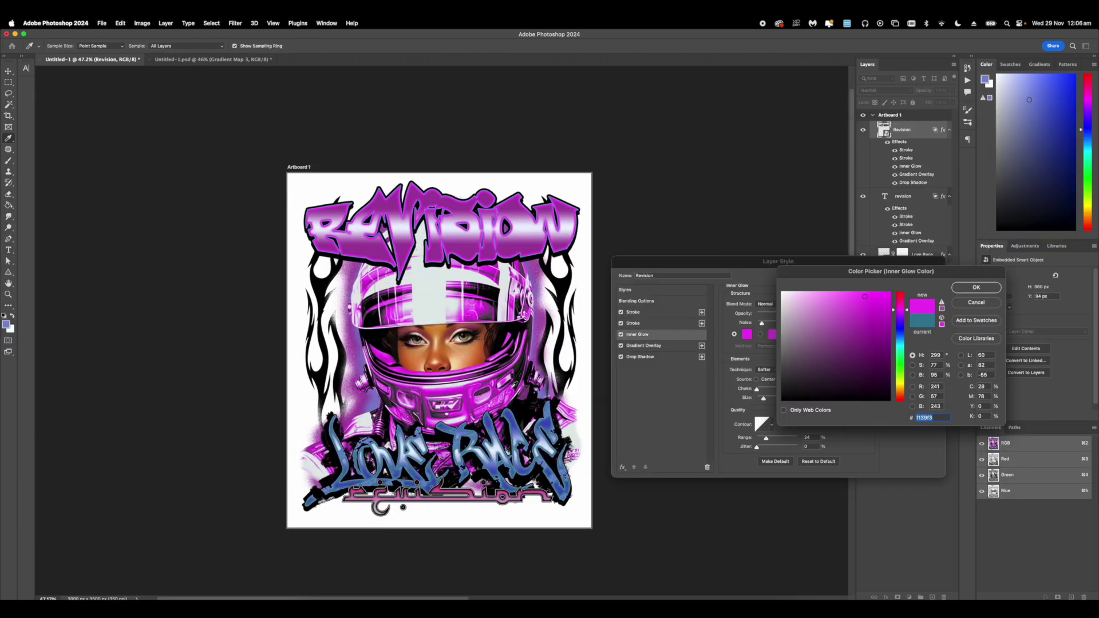
- Recolor the inner glow of the large Revision lettering with a magenta tone matching the artwork
left_click(513, 385)
left_click(875, 337)
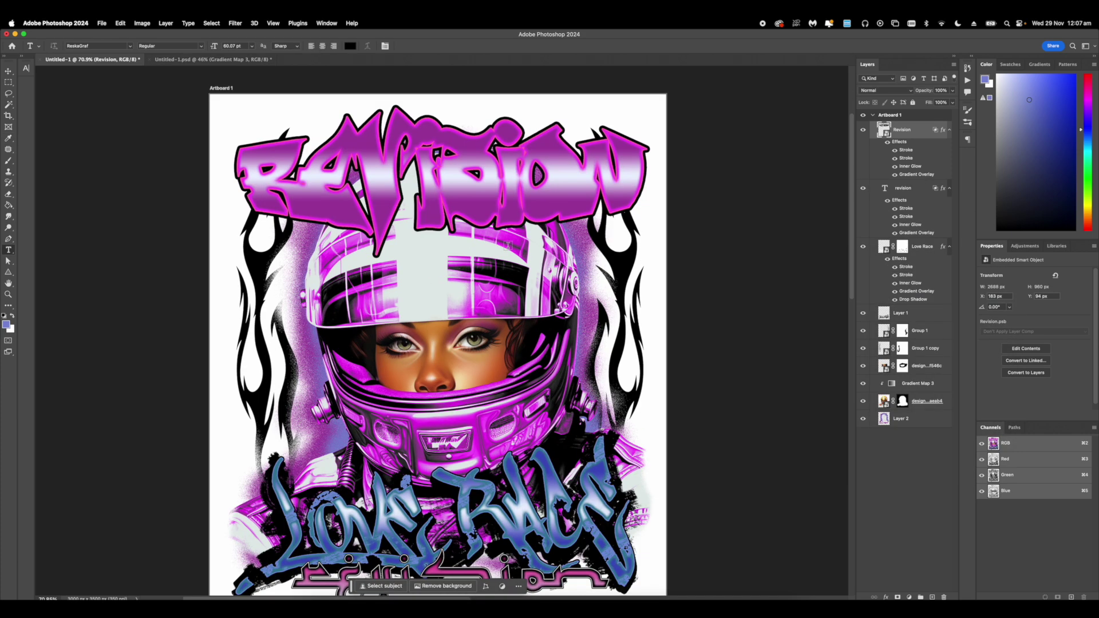
- Warp the large Revision lettering into an arch over the helmet, pulling both lower ends down and the middle up
scroll(438, 343, "up", 2)
key("ctrl+t")
right_click(435, 223)
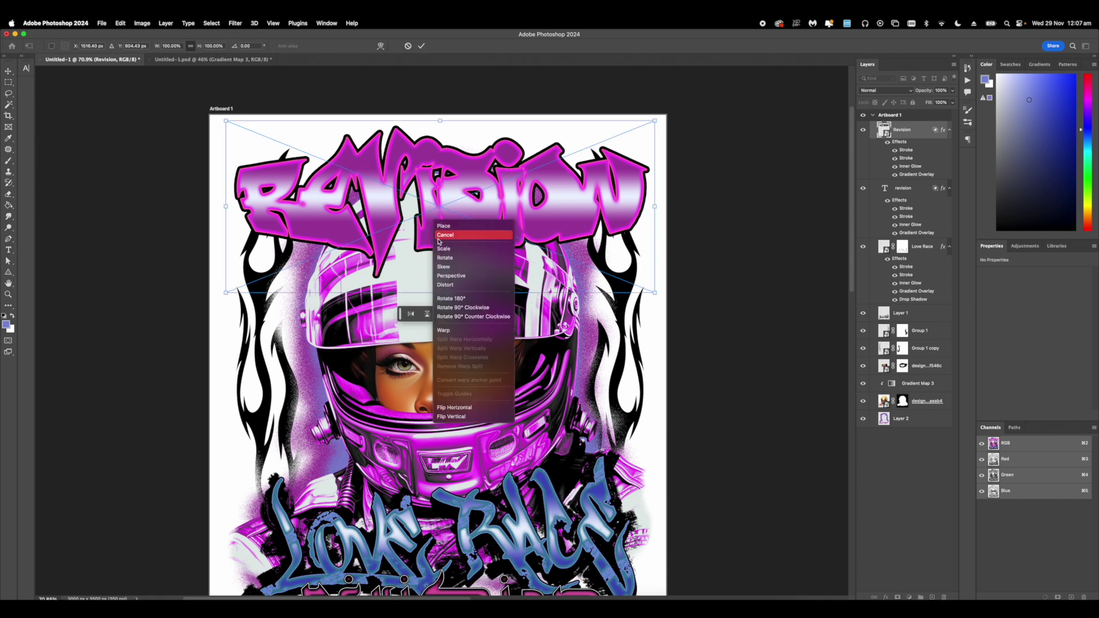
left_click(454, 330)
left_click_drag(636, 245, 630, 325)
left_click_drag(248, 279, 245, 327)
left_click_drag(438, 201, 436, 198)
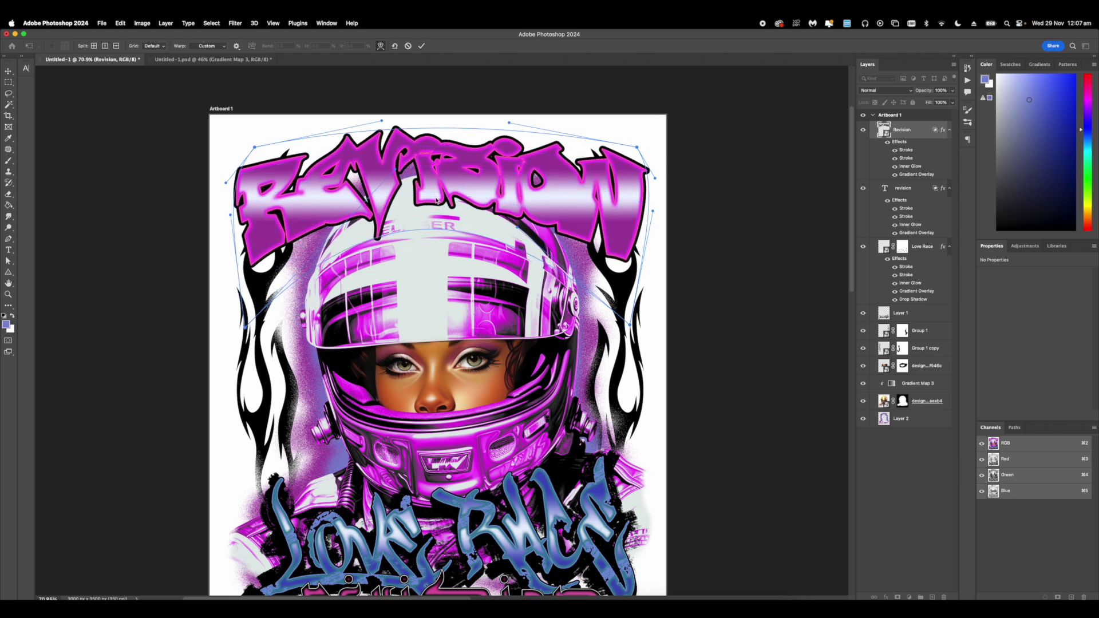
key("Return")
key("t")
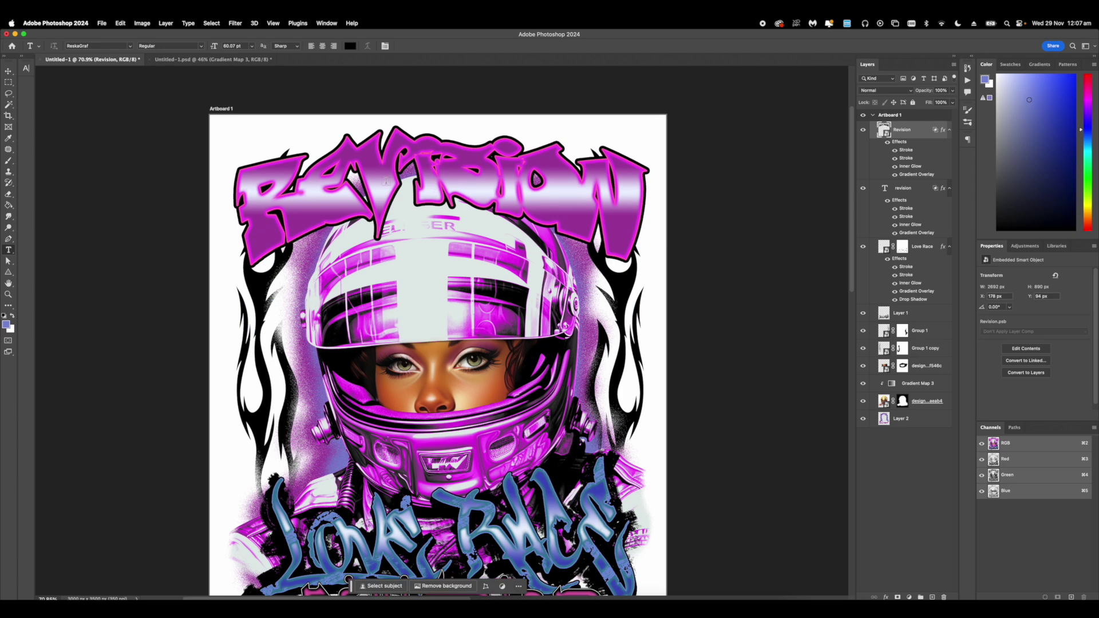
scroll(386, 180, "up", 3)
scroll(386, 180, "down", 10)
scroll(386, 181, "up", 5)
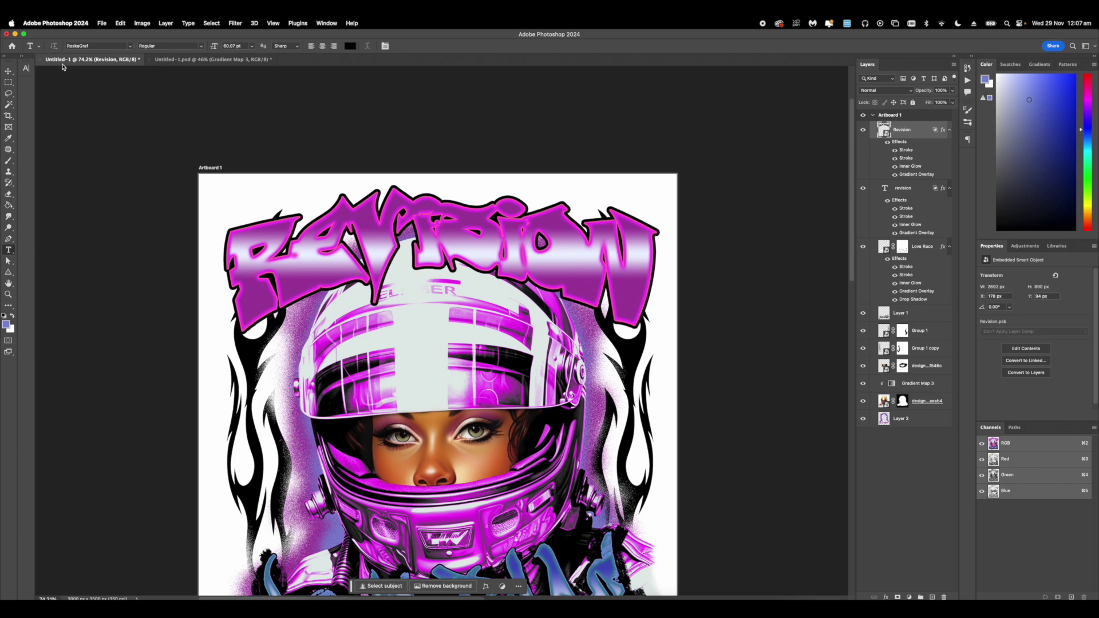
- Review the Gradient Overlay, Inner Glow, Drop Shadow and Stroke settings of the large Revision lettering
left_click(8, 71)
scroll(310, 213, "up", 3)
scroll(310, 213, "up", 2)
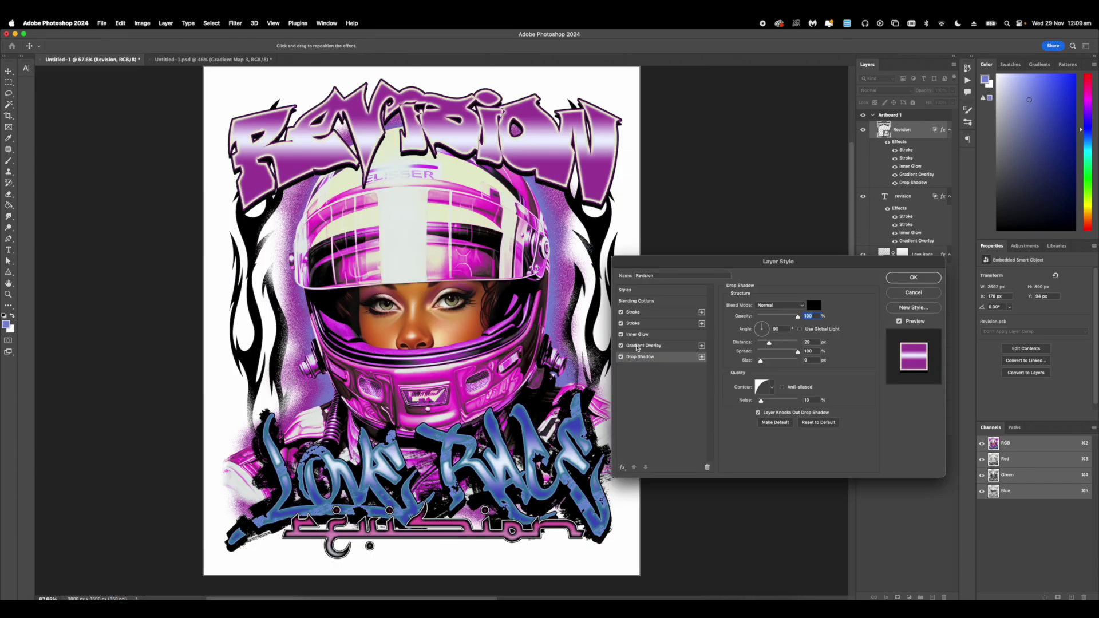
left_click(637, 346)
left_click(647, 335)
left_click_drag(764, 399, 765, 400)
left_click(634, 359)
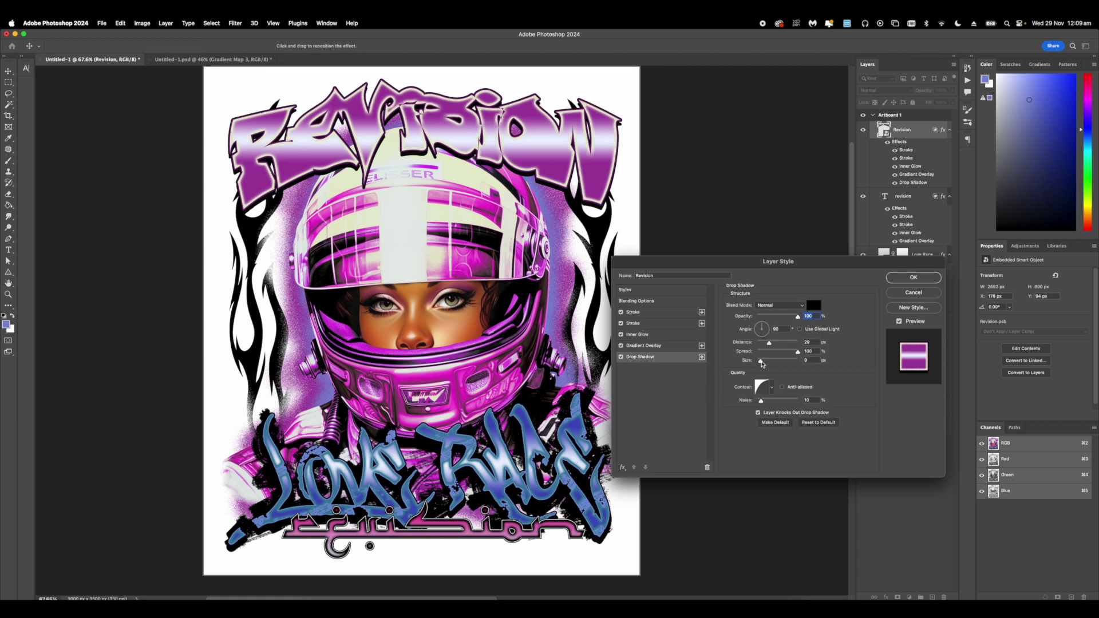
left_click(662, 326)
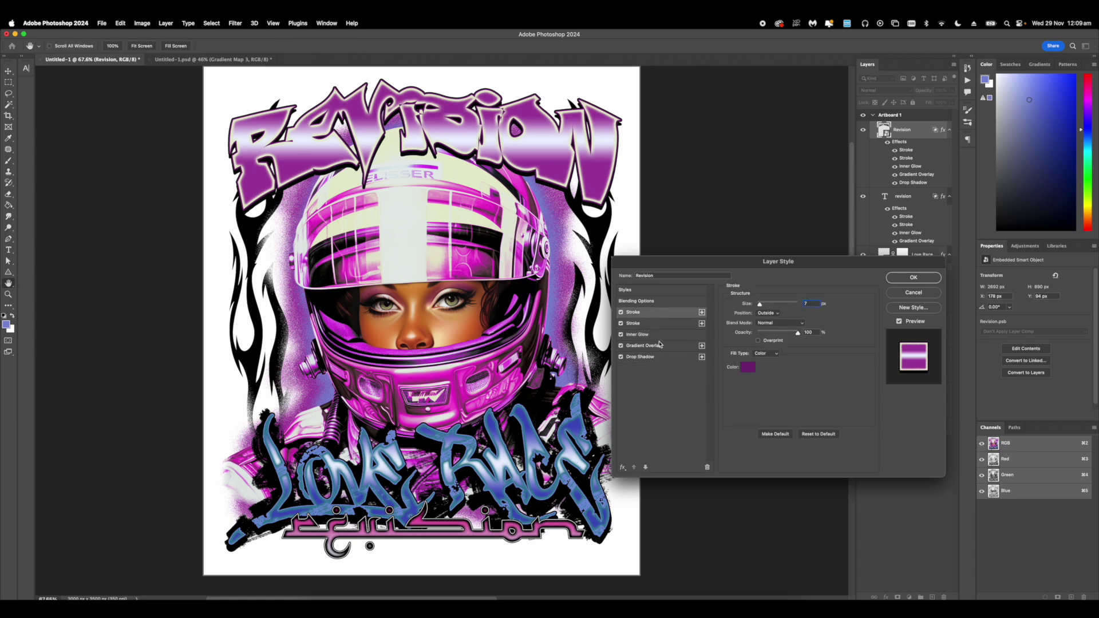
- Increase the Revision lettering's gradient overlay scale and resample the color of its pale stop at location 55 from the artwork
left_click(662, 345)
mouse_move(781, 363)
left_mouse_down()
mouse_move(769, 362)
mouse_move(791, 364)
left_mouse_up()
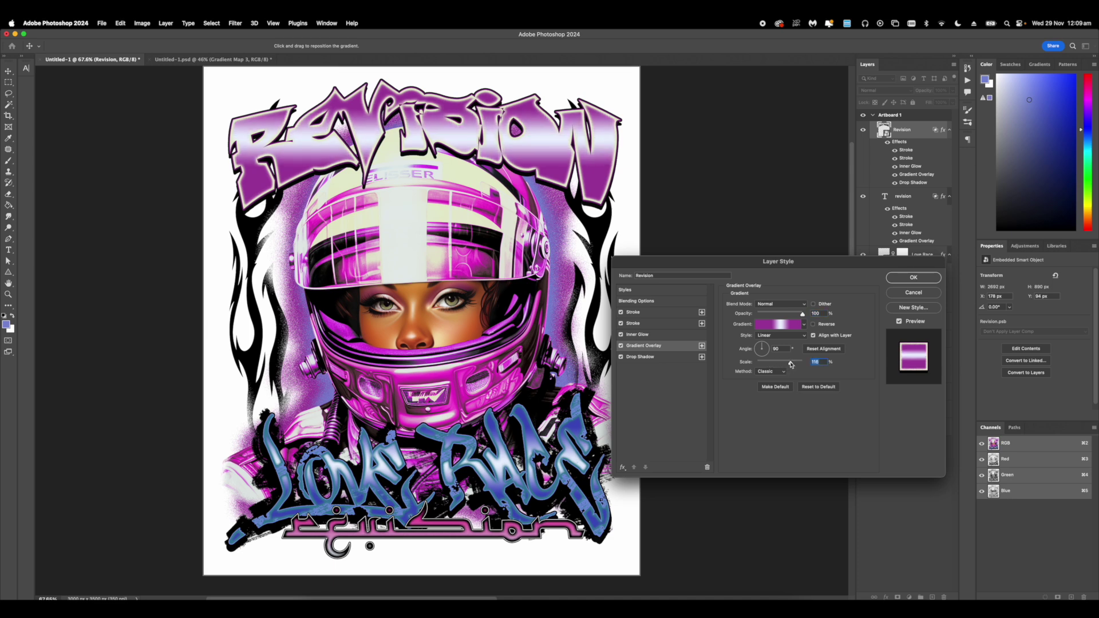
left_click(775, 325)
left_click(865, 442)
left_click(788, 479)
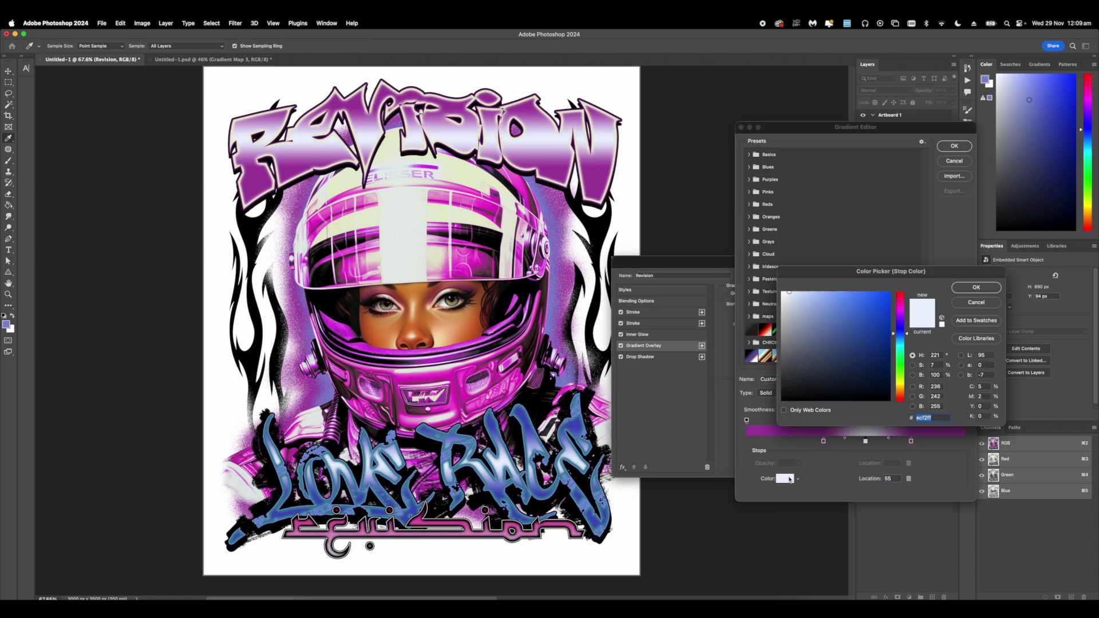
left_click(445, 169)
left_click(467, 167)
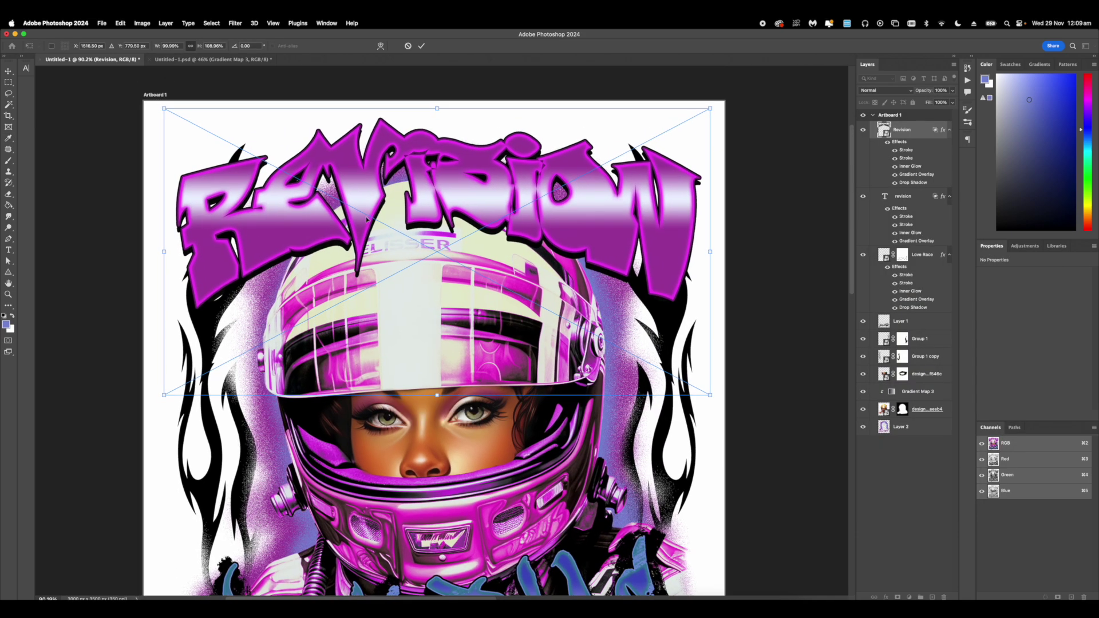
- Stretch the large Revision lettering to about 109% height and settle it over the top of the helmet
mouse_move(368, 224)
left_mouse_down()
mouse_move(370, 210)
mouse_move(368, 231)
left_mouse_up()
key("Return")
scroll(378, 230, "down", 6)
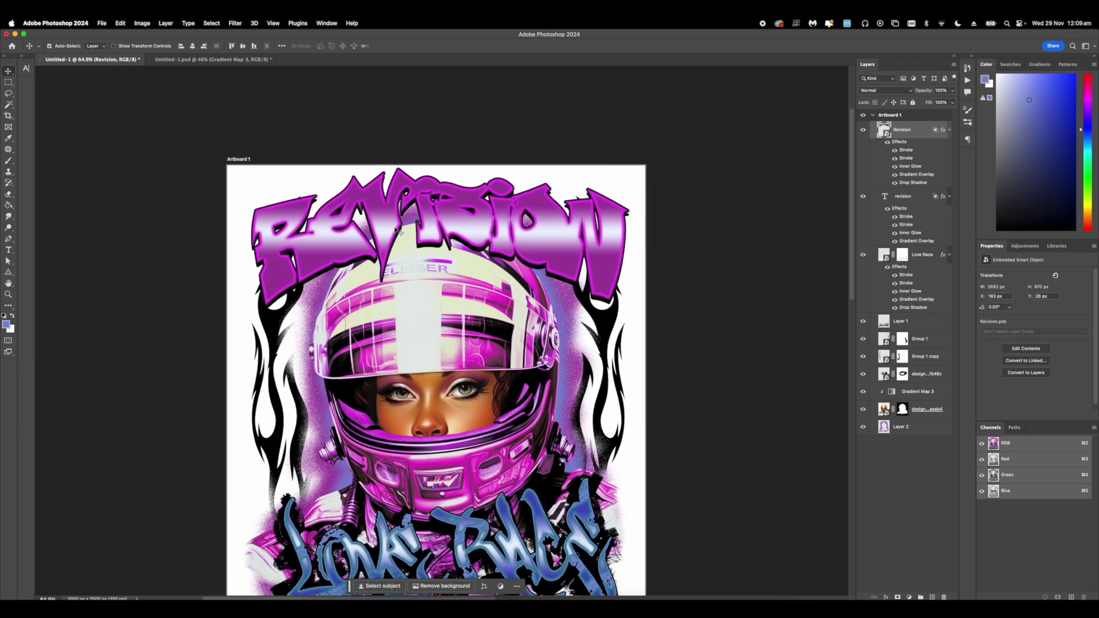
scroll(444, 331, "up", 5)
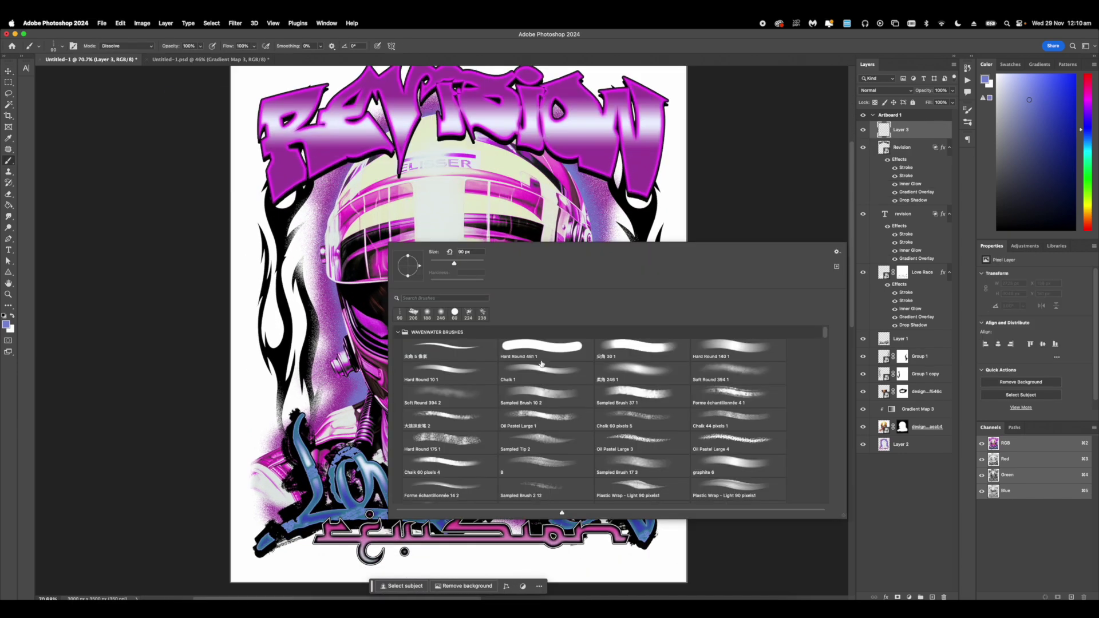
- Paint large round dots around the driver on the new layer with the Hard Round 481 1 brush at 87 px
left_click(539, 355)
left_click(452, 261)
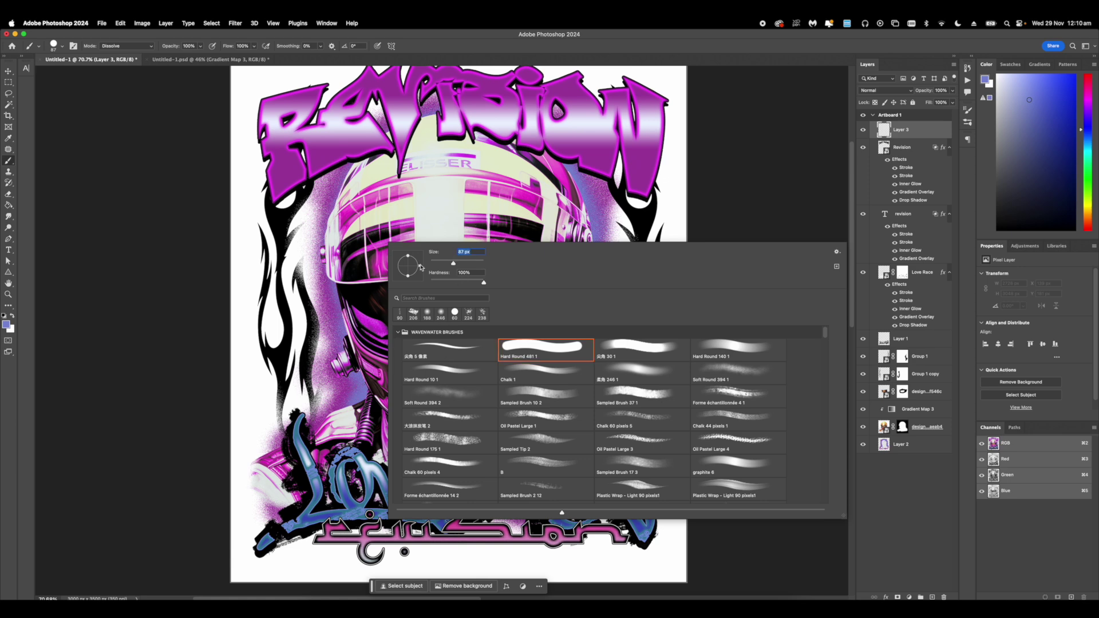
left_click(305, 223)
left_click(604, 321)
left_click(327, 406)
scroll(356, 473, "down", 2)
left_click(486, 533)
- Reduce the brush size and paint smaller dots beside the helmet and the flames
right_click(622, 256)
left_click(681, 271)
left_click(608, 224)
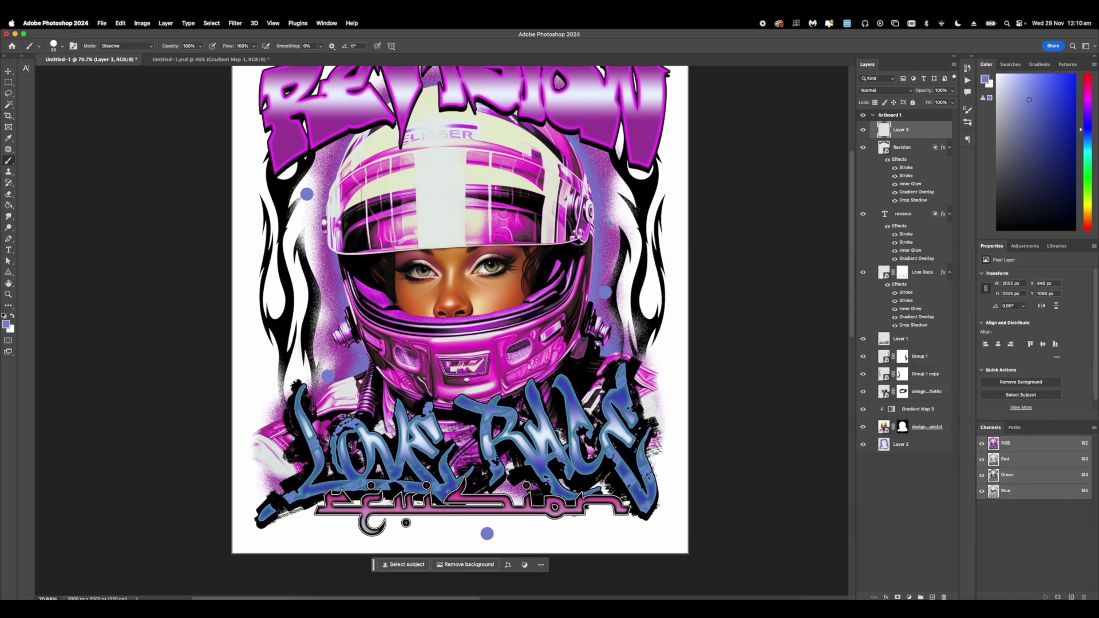
left_click(286, 305)
scroll(422, 415, "right", 1)
- Copy the layer style of the large Revision lettering onto the painted dots layer
right_click(904, 149)
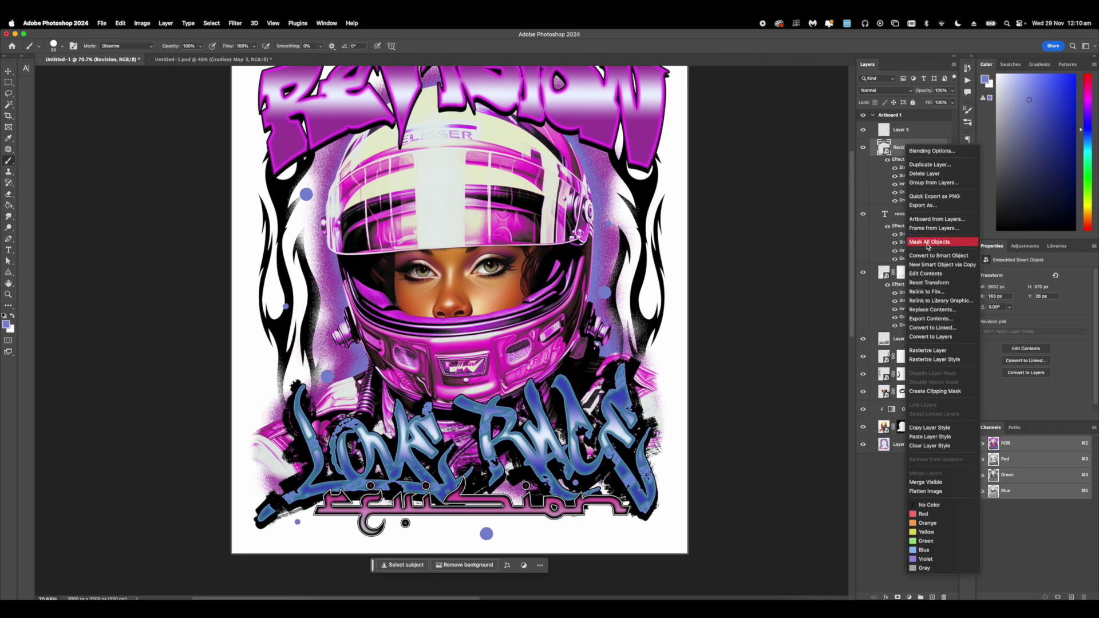
left_click(928, 428)
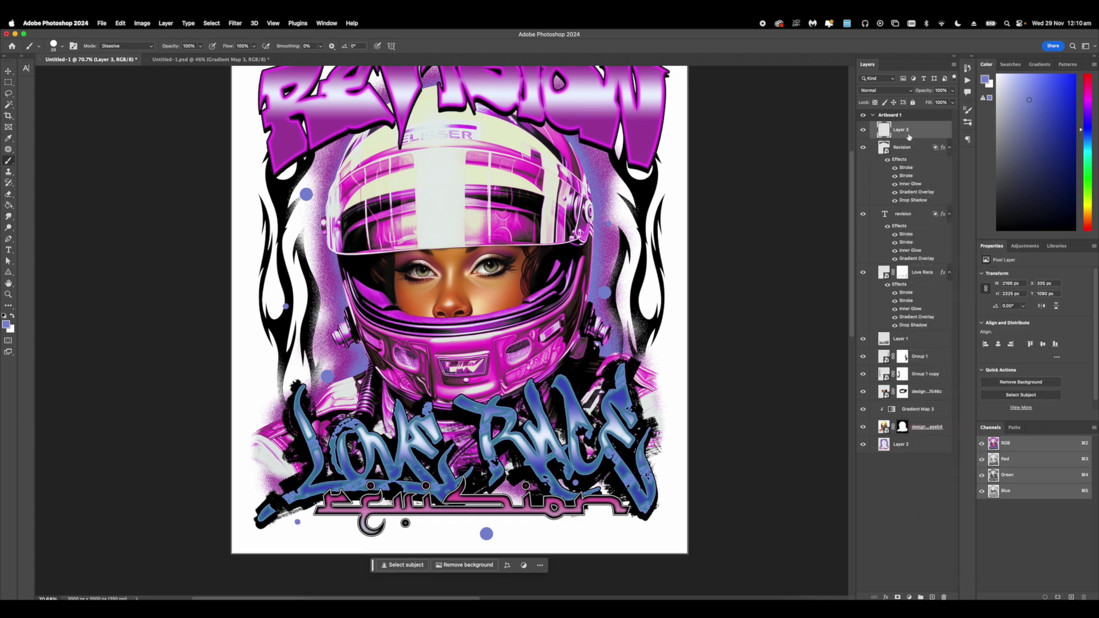
right_click(906, 132)
left_click(950, 397)
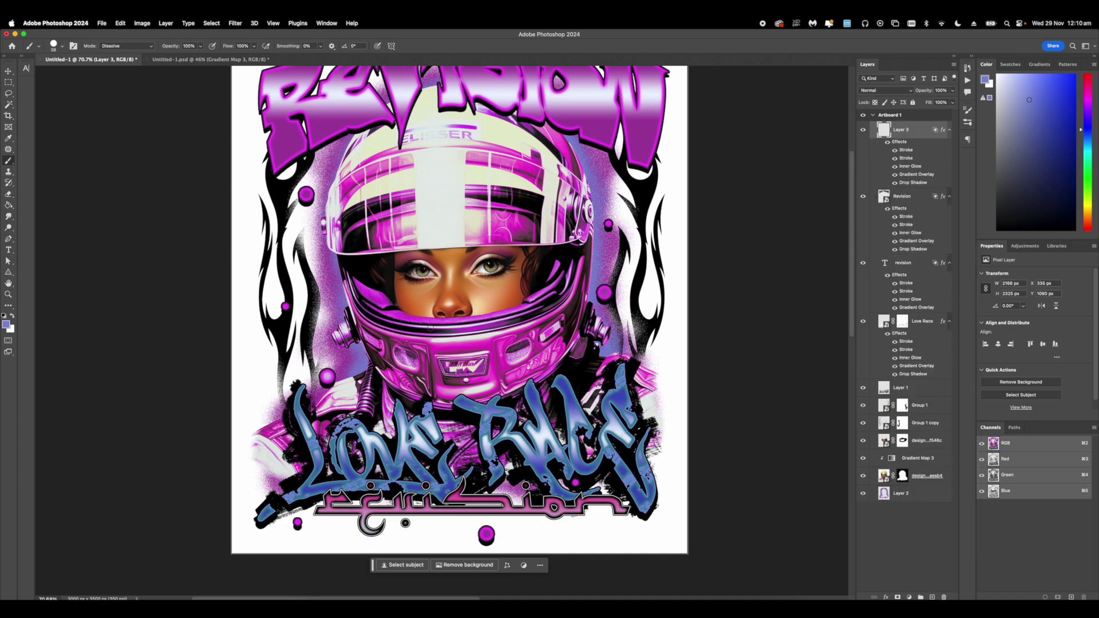
- Hide the Drop Shadow and Gradient Overlay effects on the dots layer
scroll(438, 323, "down", 5)
scroll(439, 326, "up", 2)
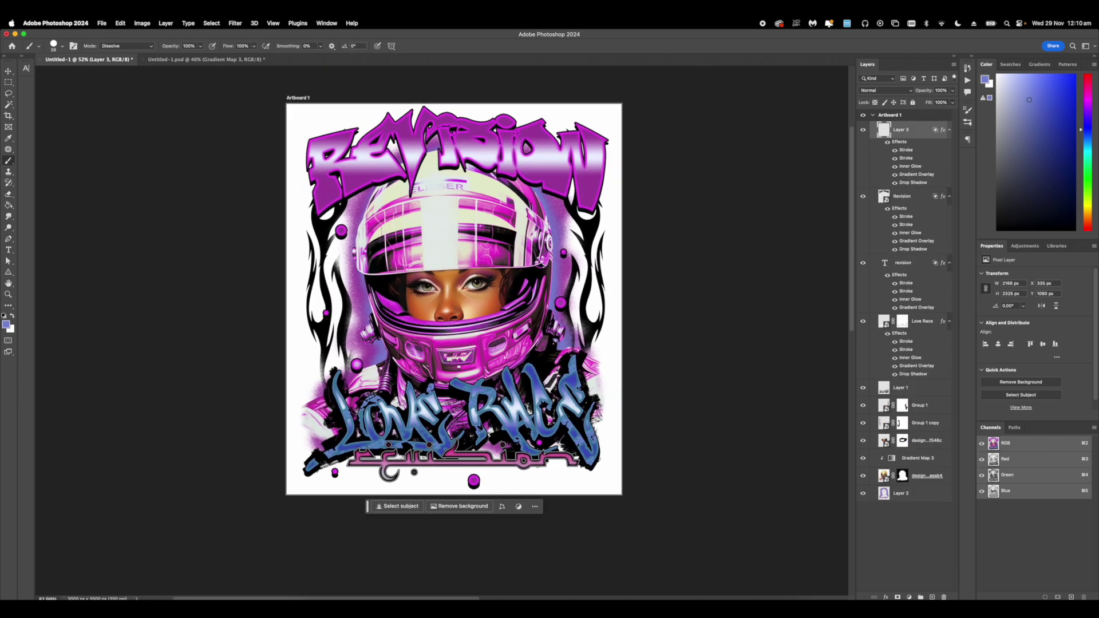
left_click(895, 183)
scroll(441, 331, "down", 4)
scroll(444, 222, "down", 3)
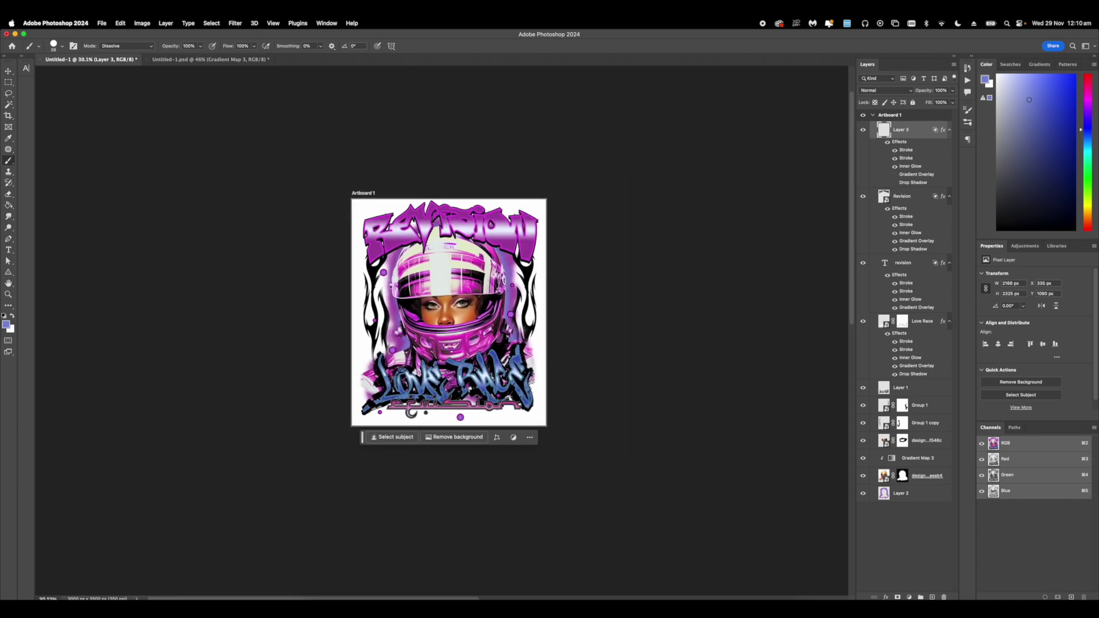
scroll(445, 221, "up", 2)
scroll(445, 221, "up", 4)
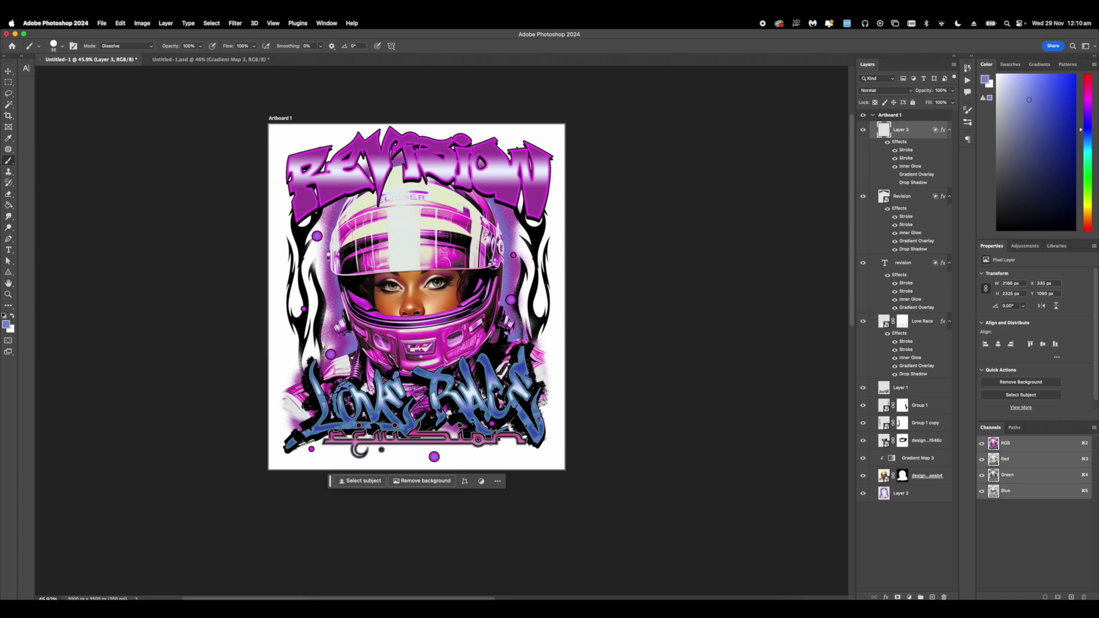
- Scale the small "revision" text down to about 89 pt and position it beneath the Love Race lettering
left_click(8, 71)
left_click(400, 449)
scroll(401, 448, "up", 3)
key("super+t")
left_click_drag(415, 533, 408, 503)
key("Return")
scroll(399, 322, "down", 5)
scroll(399, 322, "up", 4)
left_click_drag(391, 324, 439, 306)
scroll(379, 343, "down", 2)
scroll(429, 295, "up", 2)
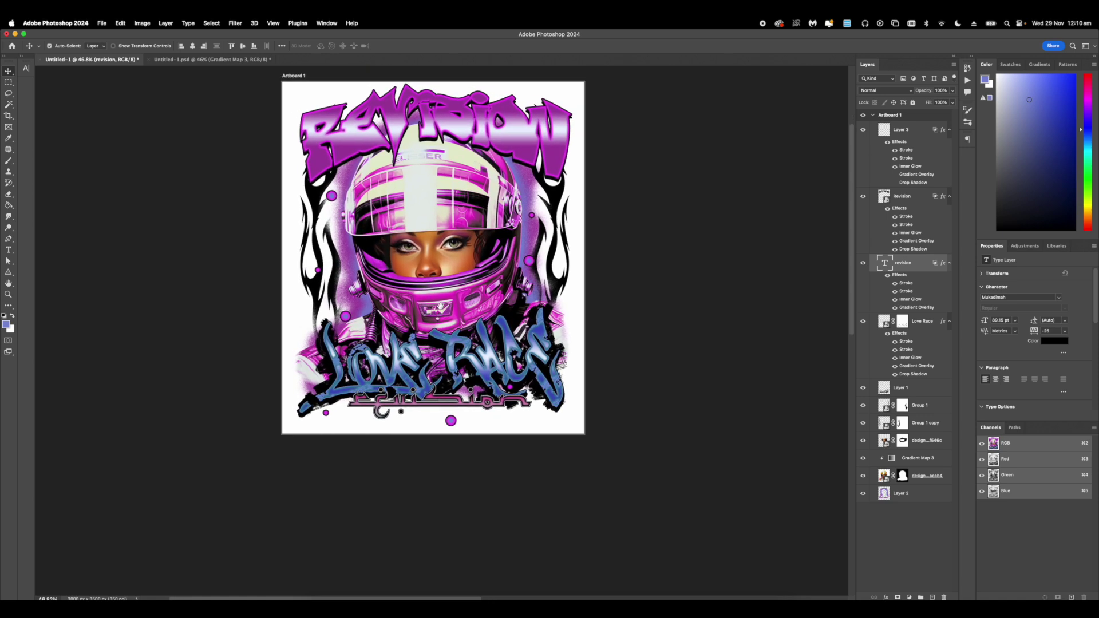
- Change the artboard's background color to black
scroll(433, 242, "up", 2)
left_click(292, 116)
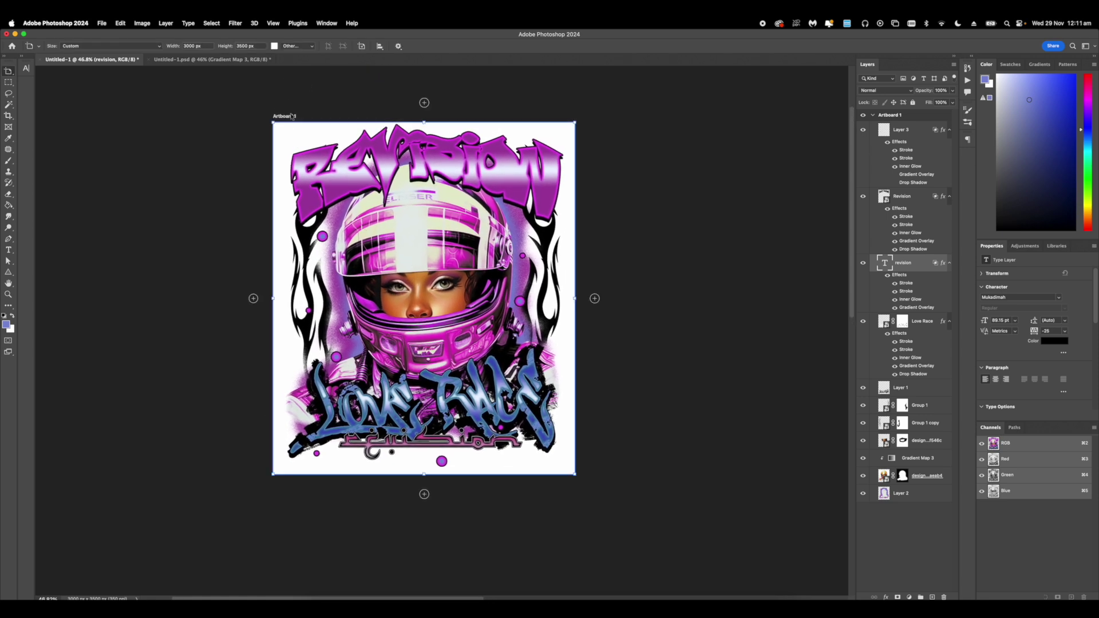
left_click(294, 45)
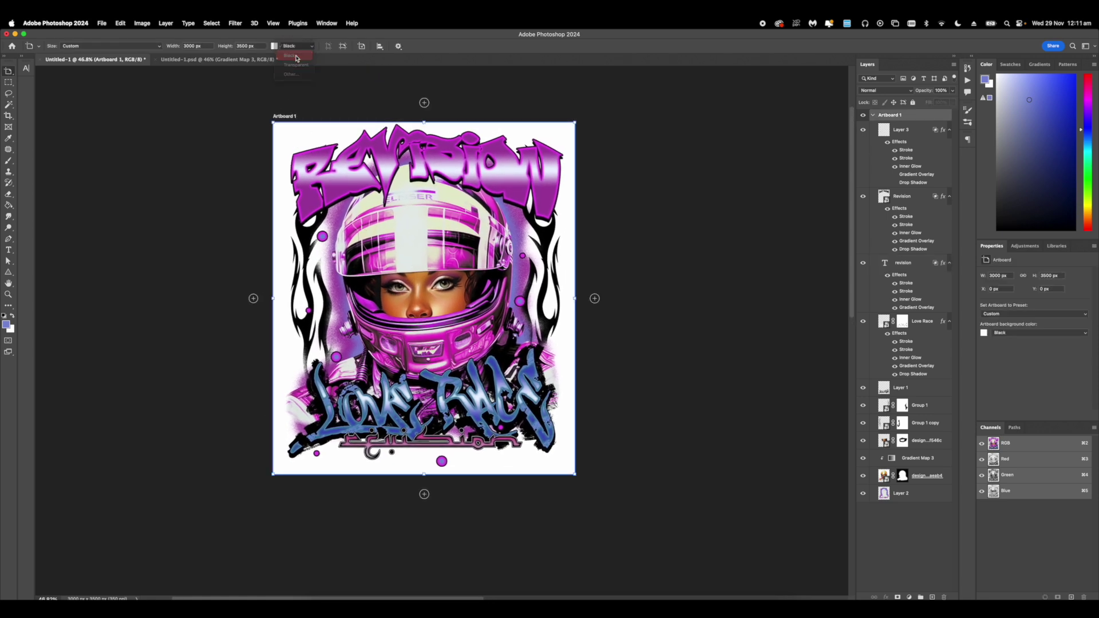
left_click(291, 55)
- Add a new empty layer above the dots layer
left_click(908, 136)
key("v")
scroll(452, 283, "up", 3)
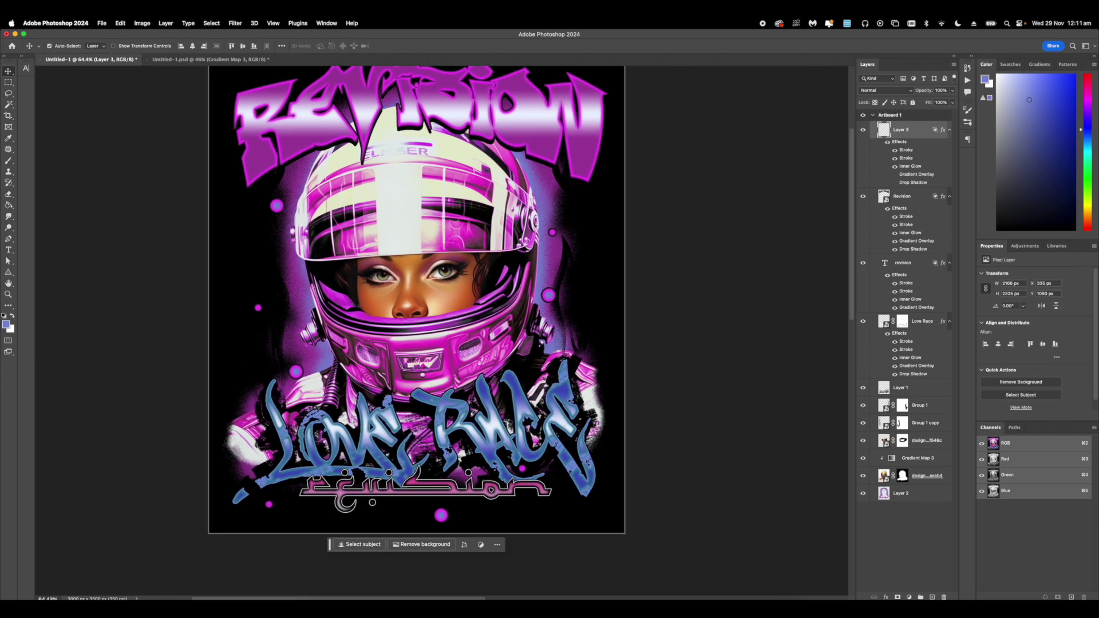
left_click(931, 597)
scroll(458, 269, "down", 1)
scroll(400, 228, "up", 2)
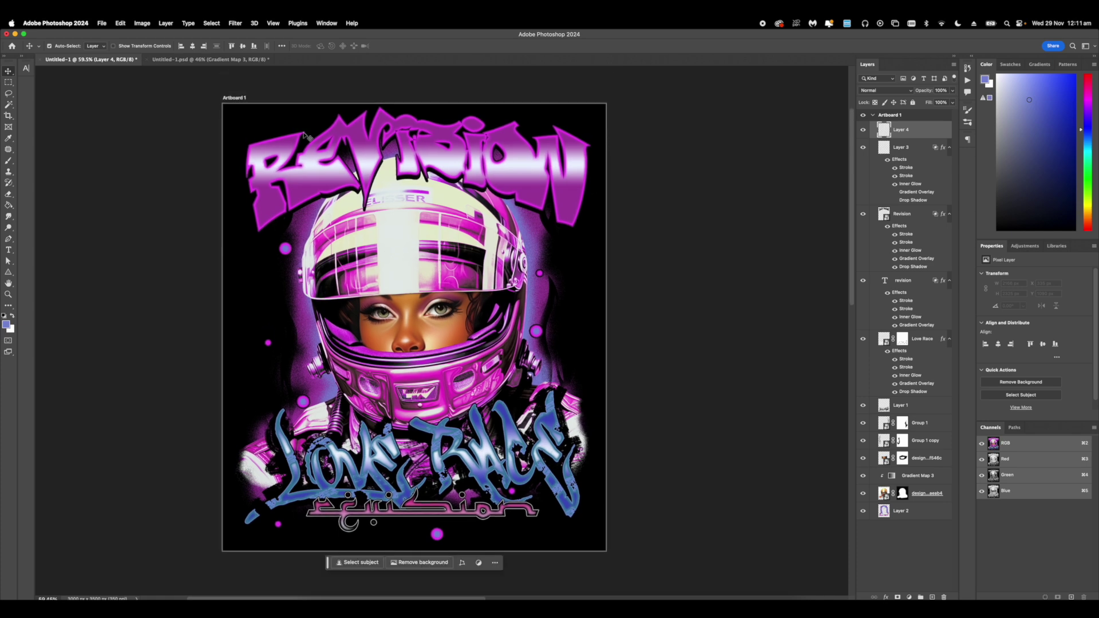
- Select the artwork's Highlights by Color Range with 9% fuzziness and a range of about 230
left_click(210, 23)
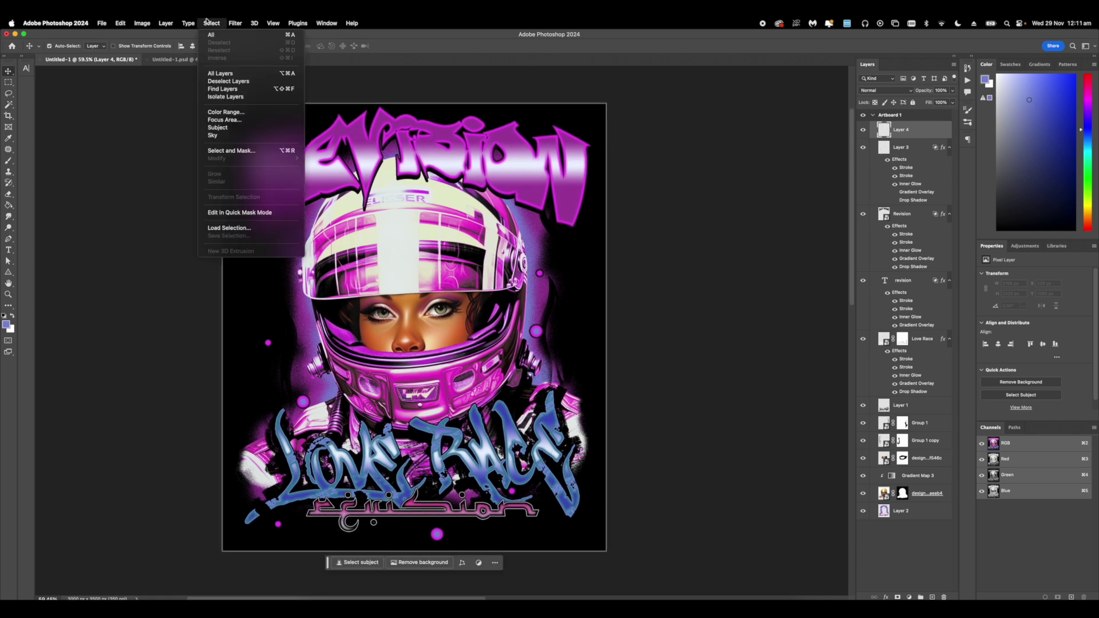
left_click(227, 113)
left_click(707, 184)
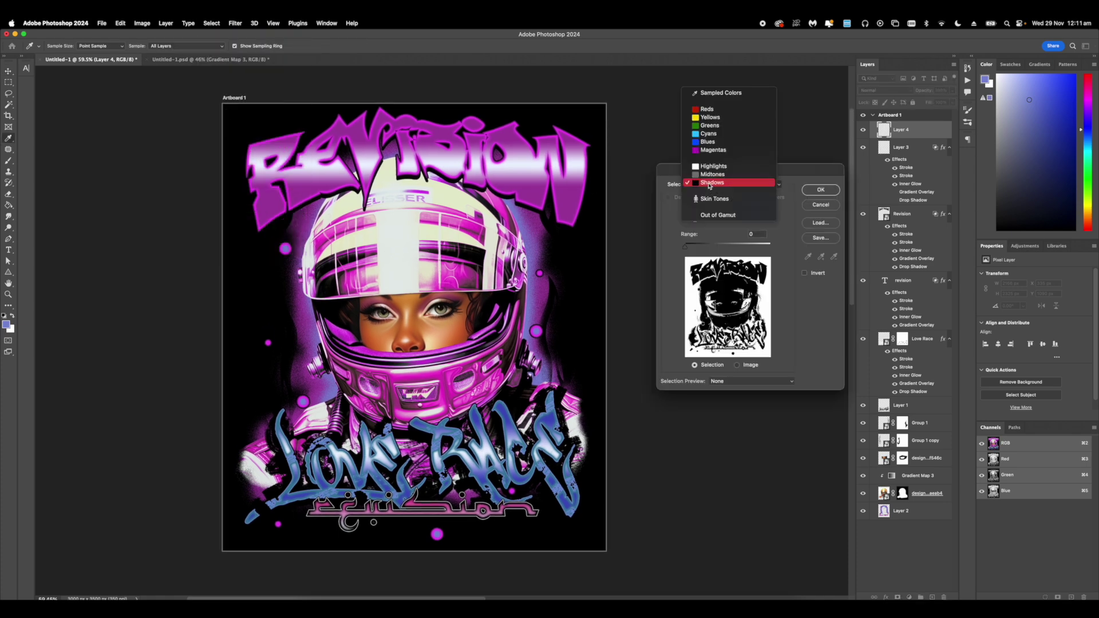
left_click(710, 166)
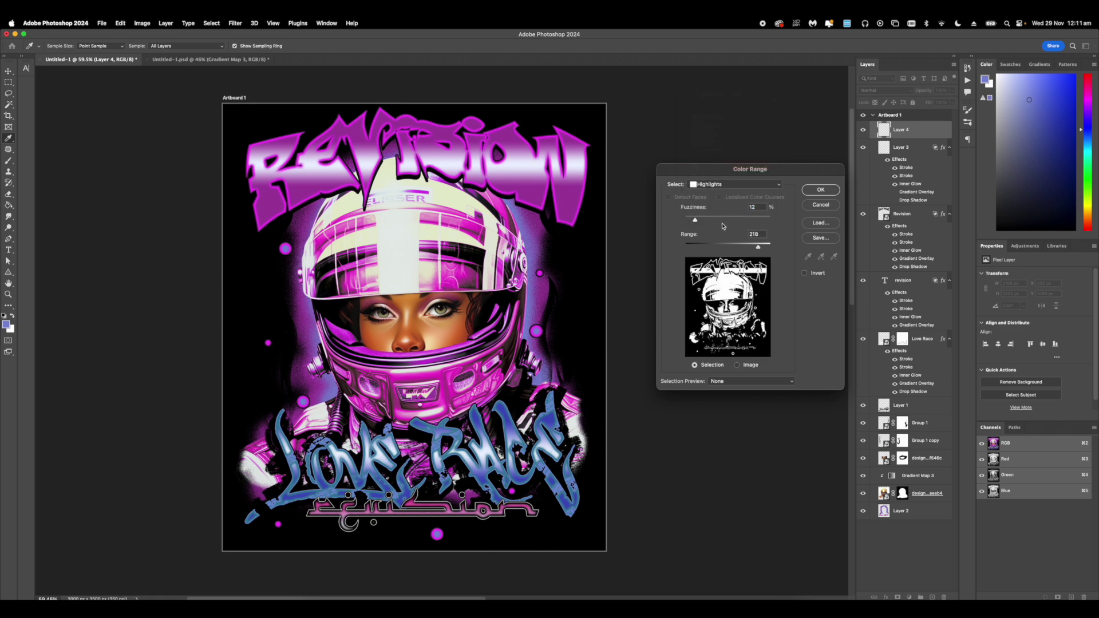
left_click_drag(694, 221, 692, 222)
left_click_drag(757, 249, 763, 249)
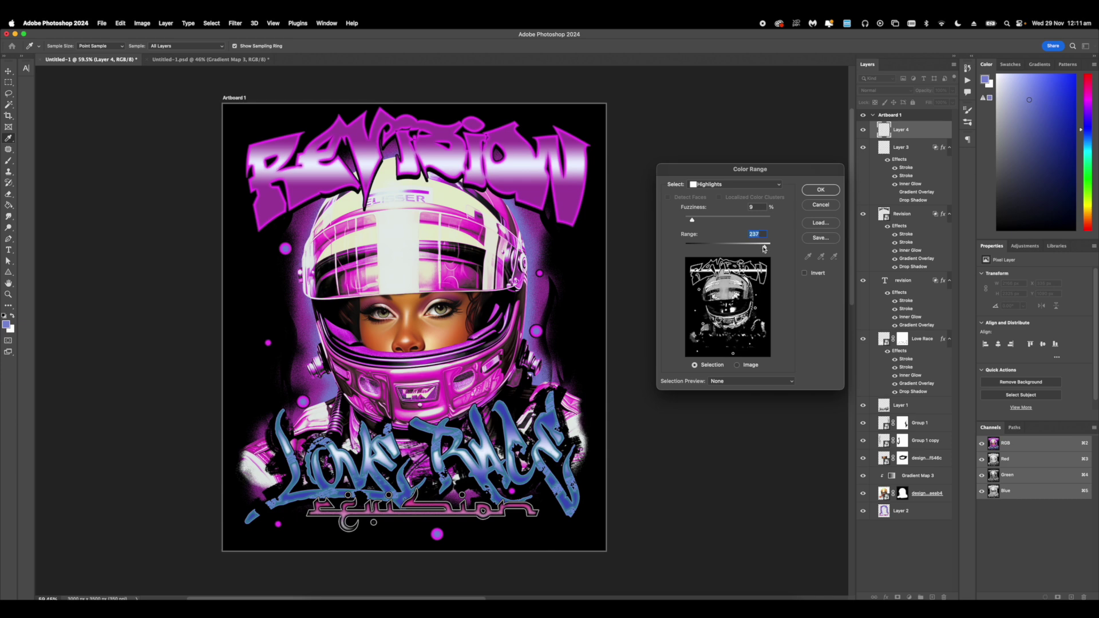
left_click(815, 190)
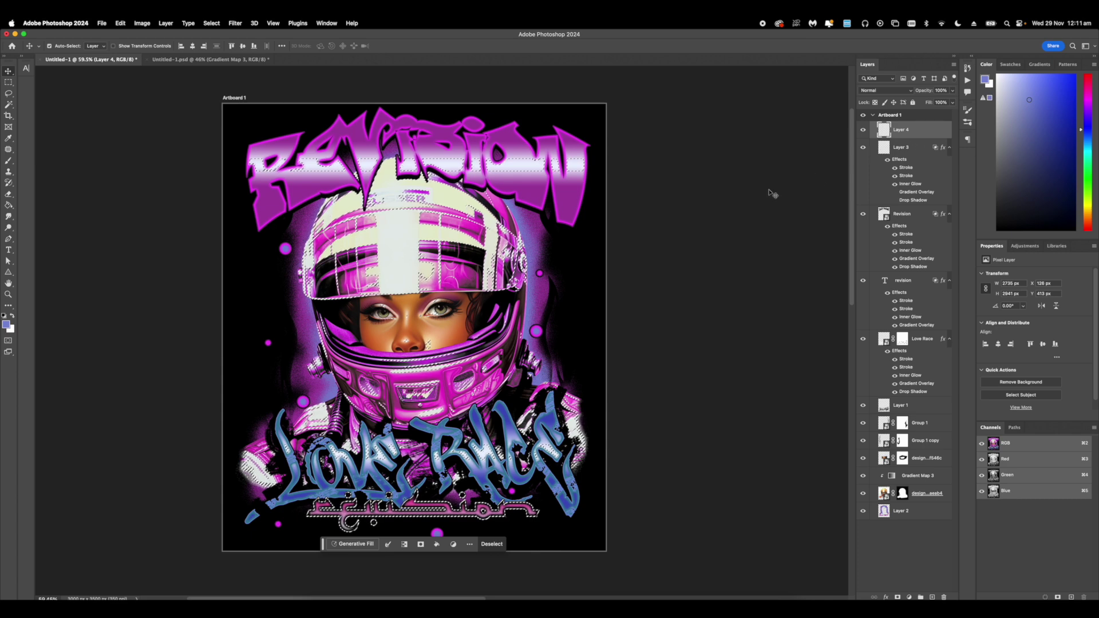
- Fill the selected highlights with white on the new top layer and deselect
key("g")
key("d")
key("x")
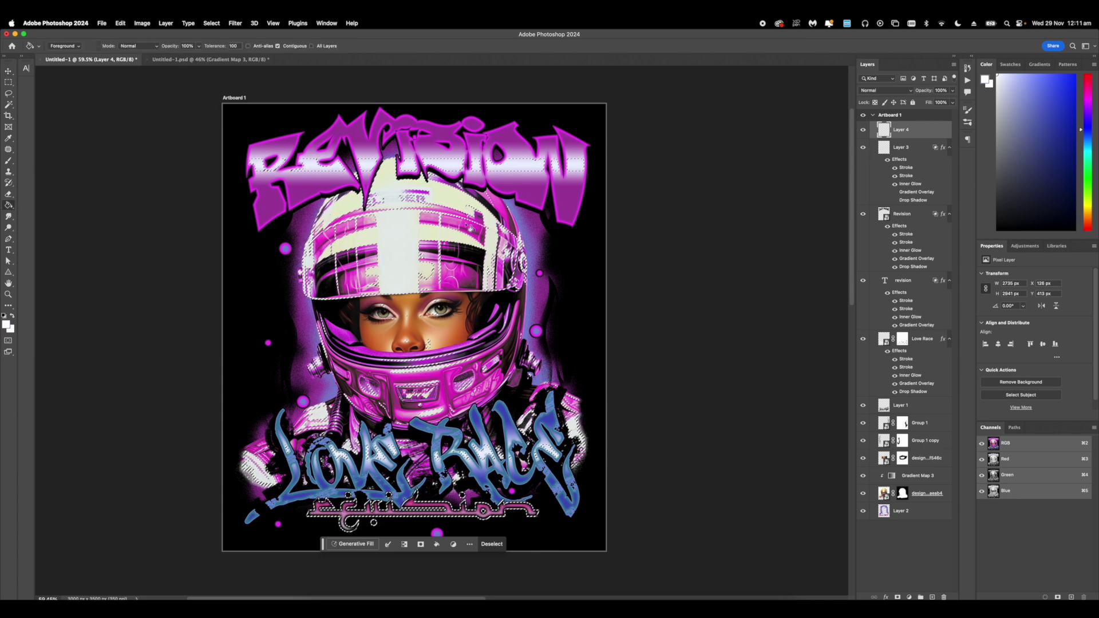
left_click(405, 268)
key("super+d")
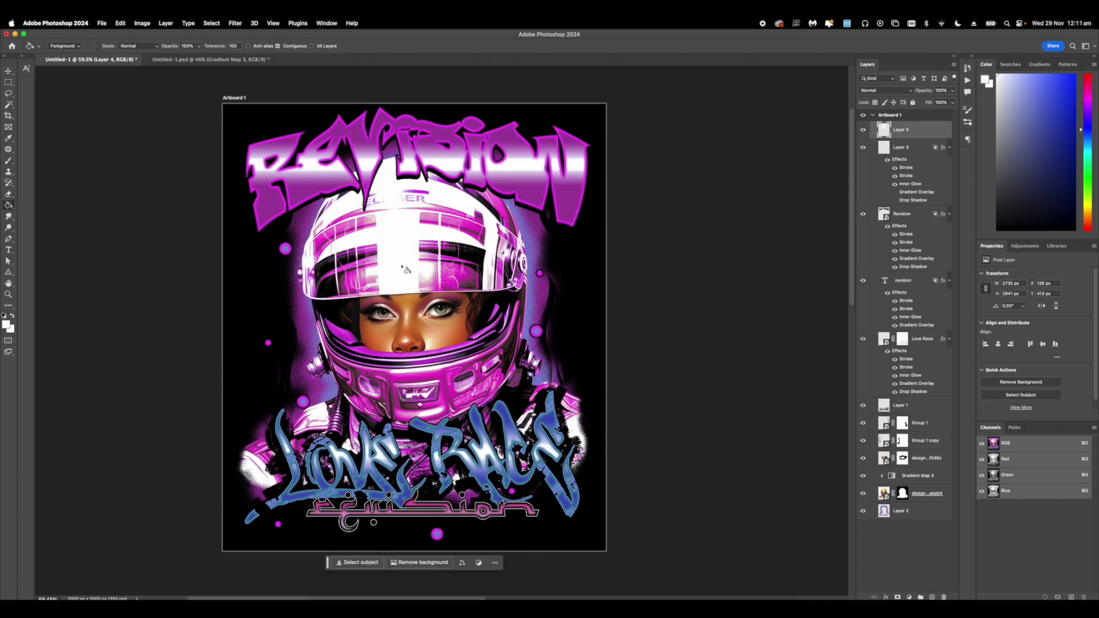
- Apply a Gaussian Blur with a 7.4 pixel radius to the white highlights layer
left_click(234, 22)
mouse_move(250, 144)
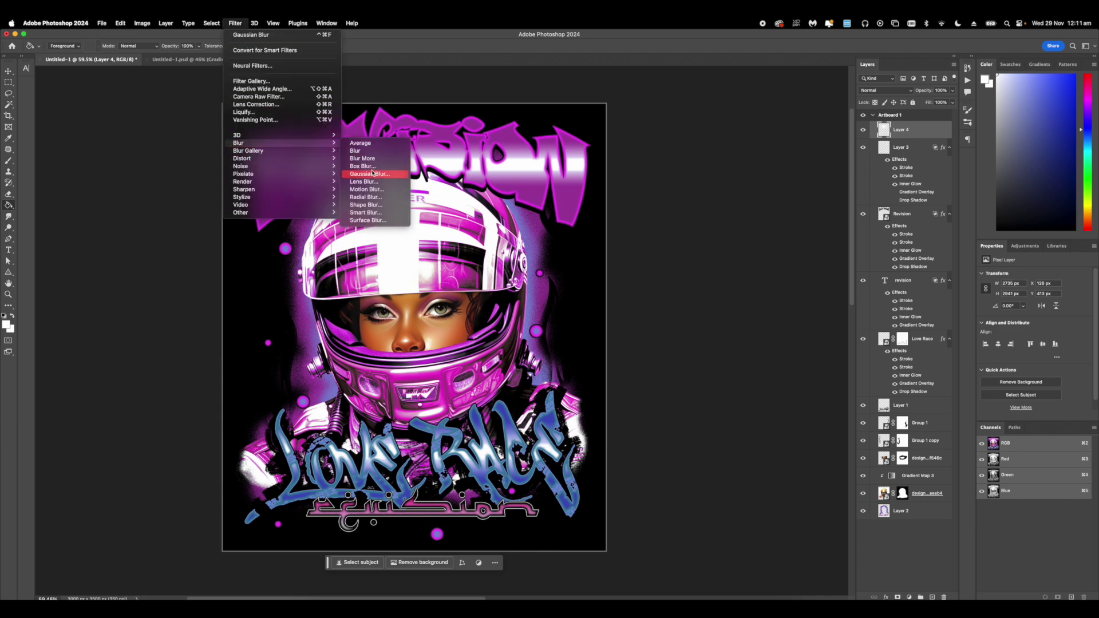
left_click(371, 174)
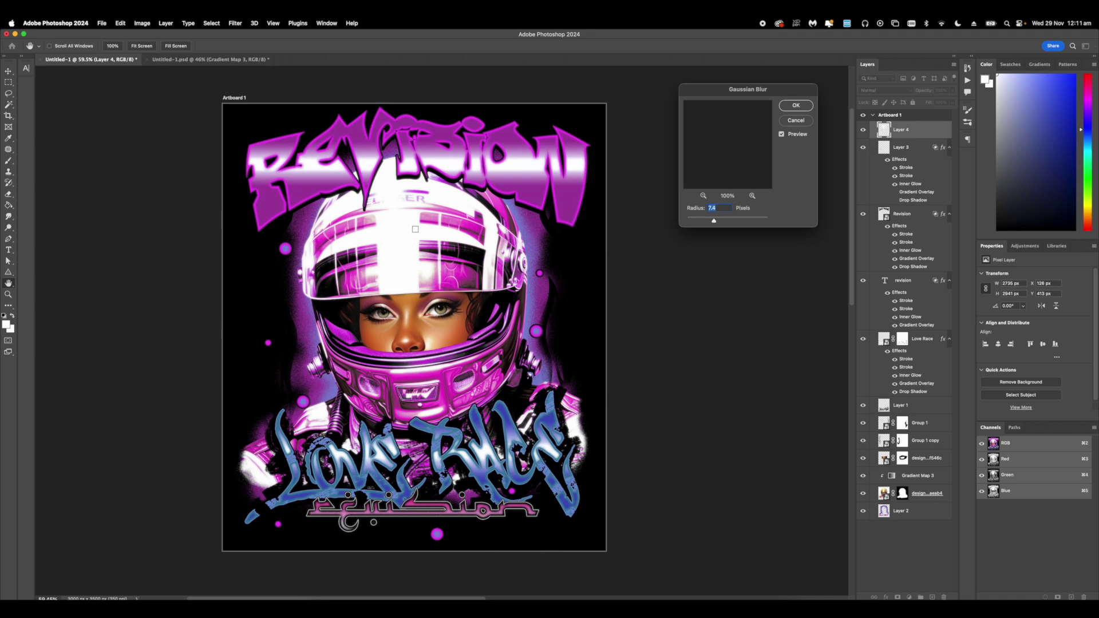
left_click(796, 105)
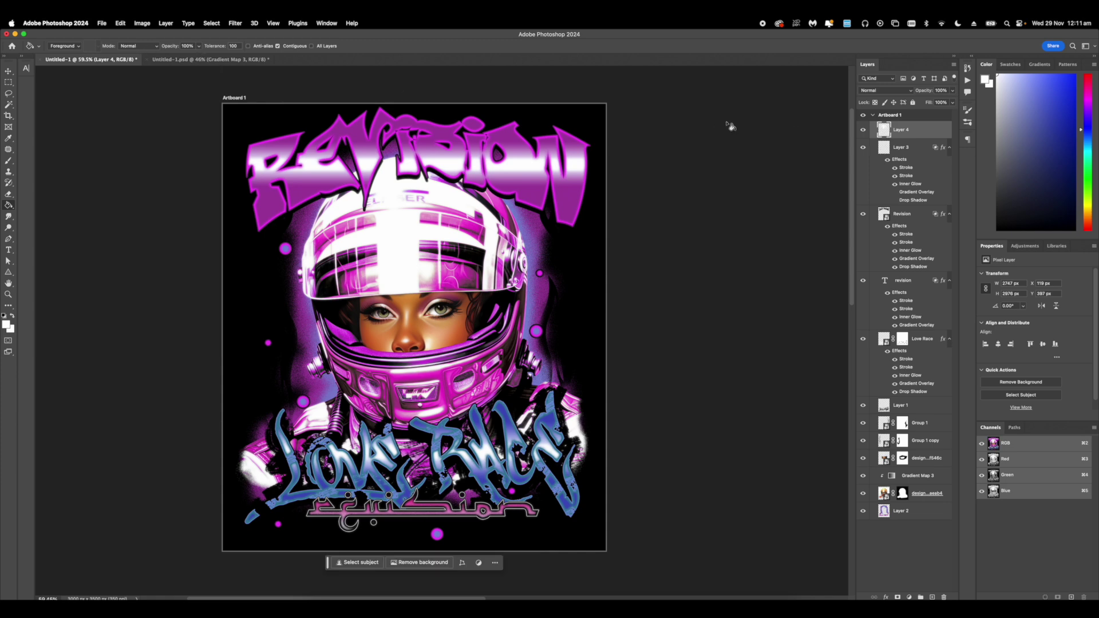
- Set the blurred white highlights layer's blend mode to Dissolve
left_click(878, 91)
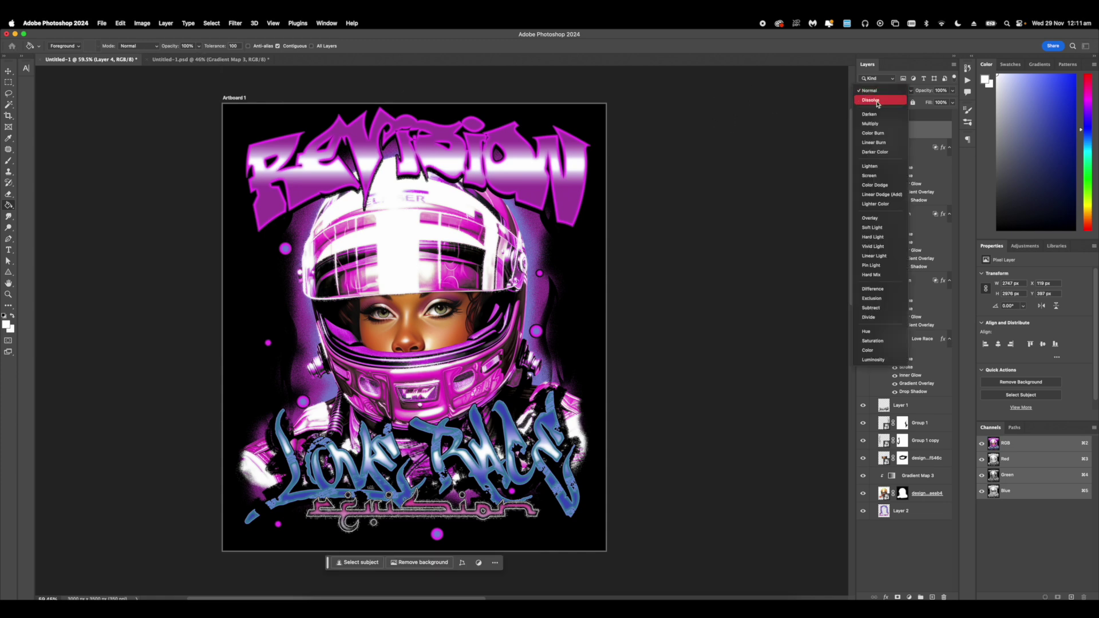
left_click(871, 100)
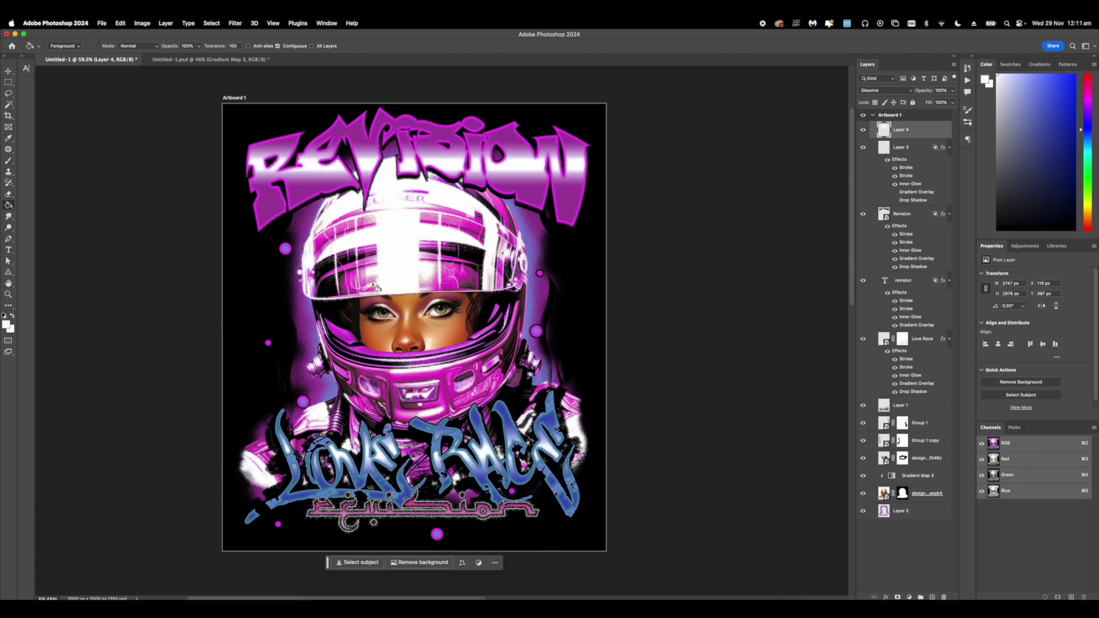
scroll(376, 287, "up", 3)
scroll(376, 287, "down", 3)
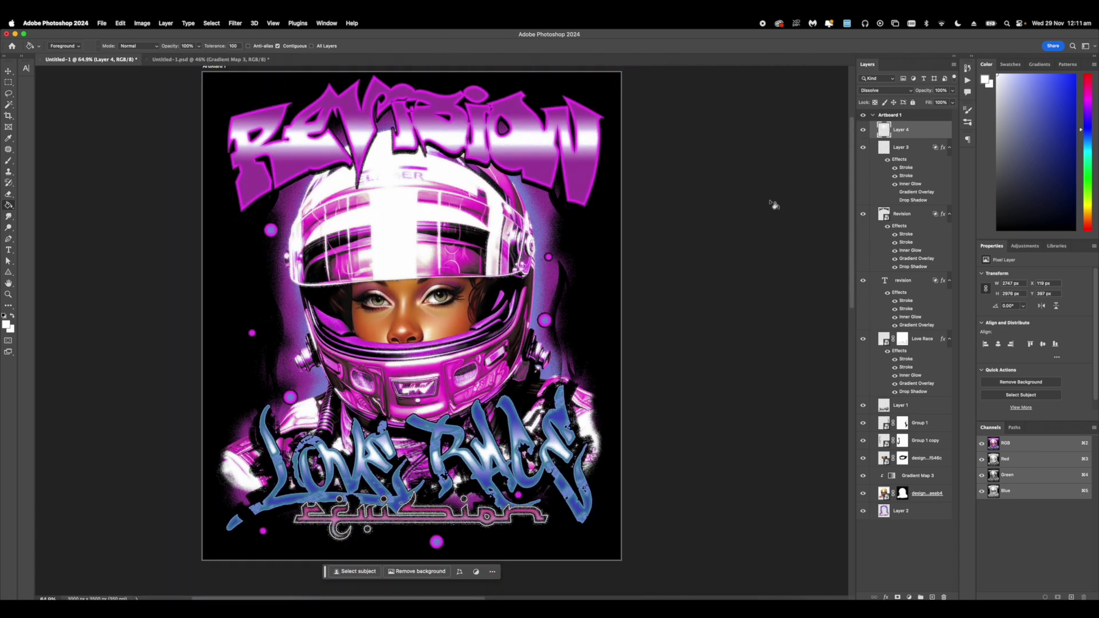
- Add a new top layer and select the face's lighter skin areas by Color Range, sampling the cheek at fuzziness 59
left_click(932, 597)
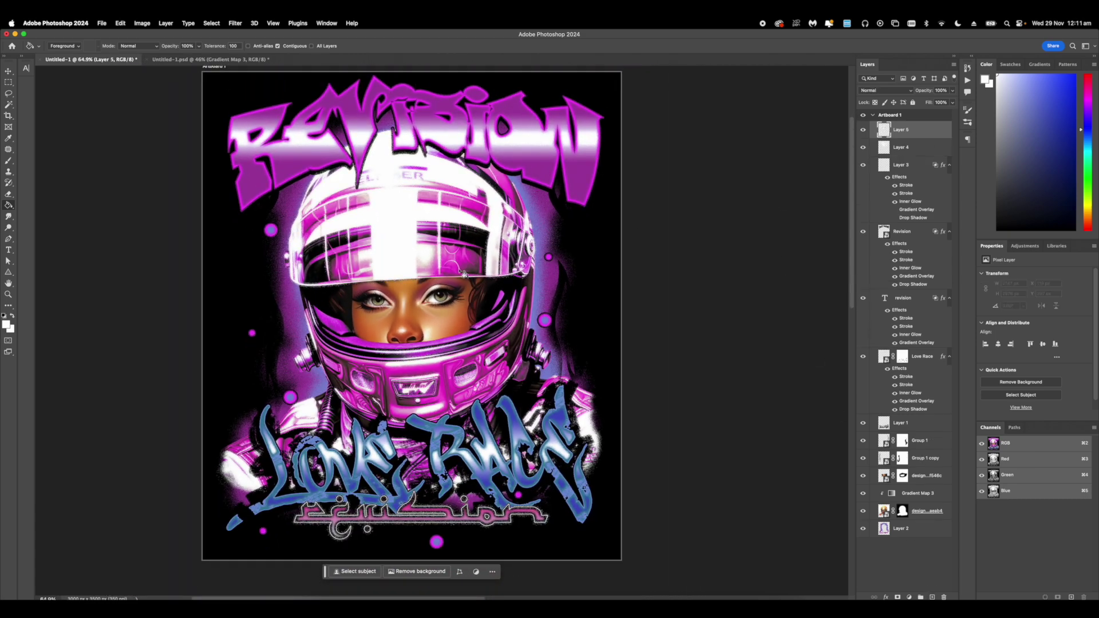
scroll(383, 214, "up", 3)
left_click(211, 24)
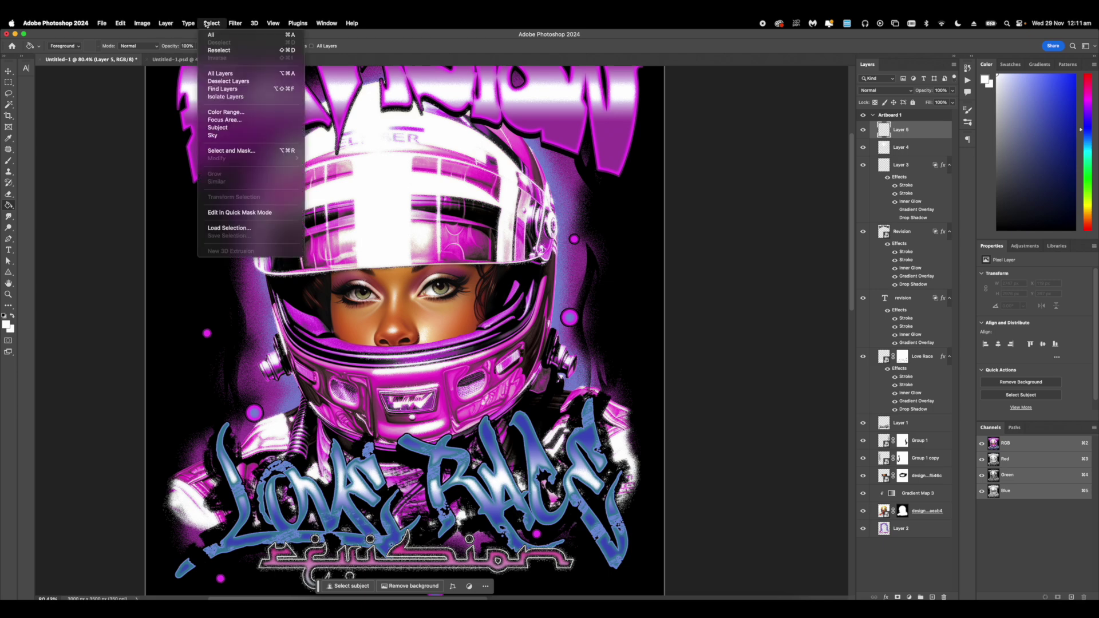
left_click(223, 115)
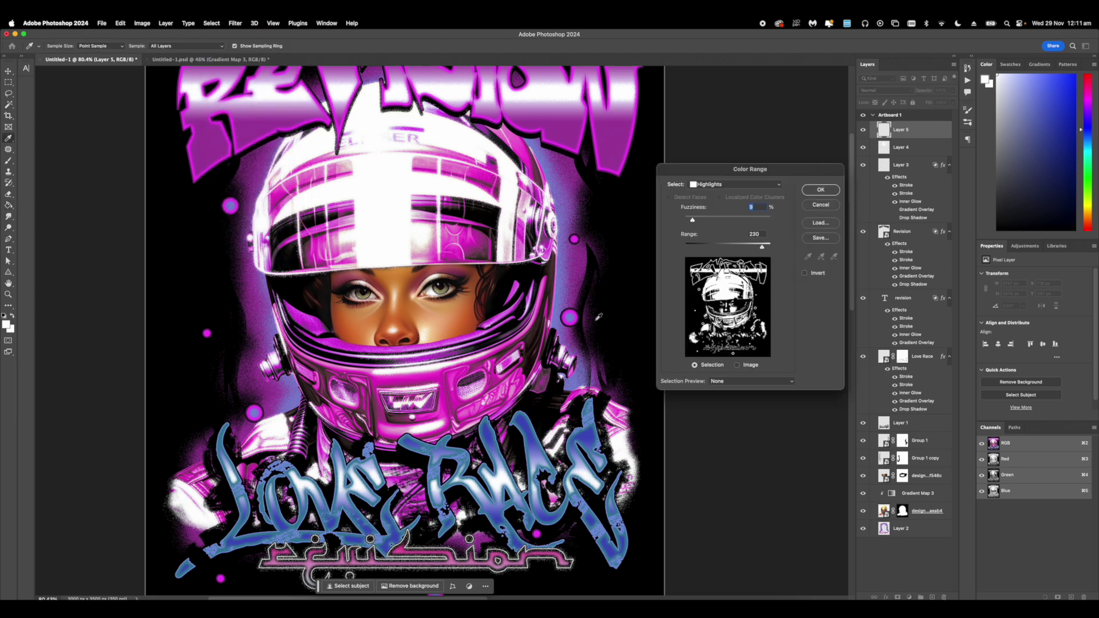
left_click(724, 185)
left_click(727, 111)
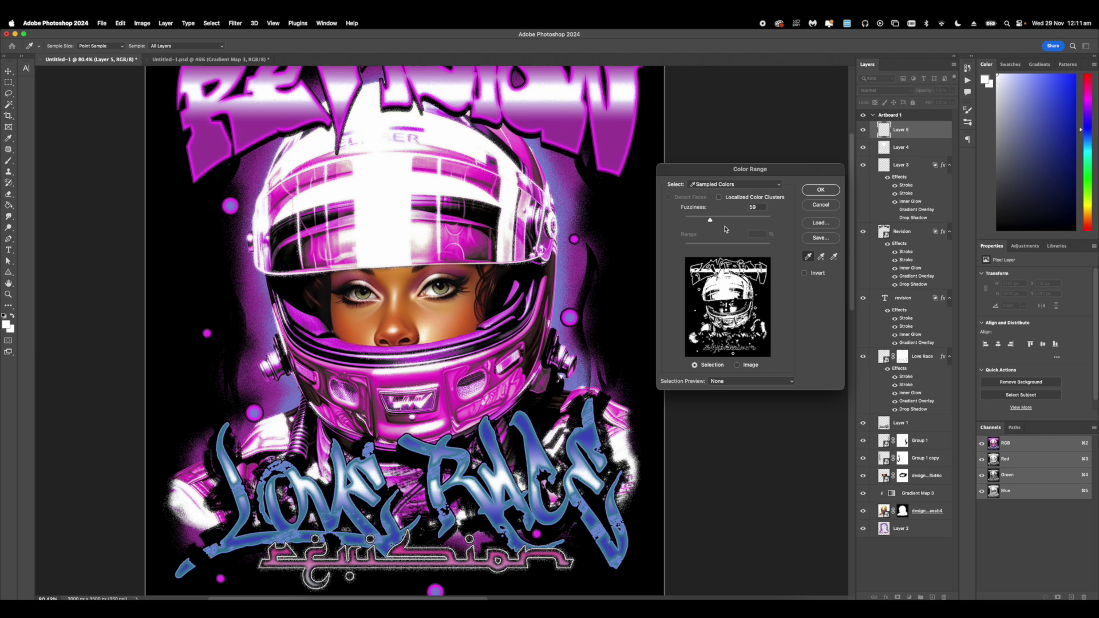
left_click(560, 273)
left_click(457, 301)
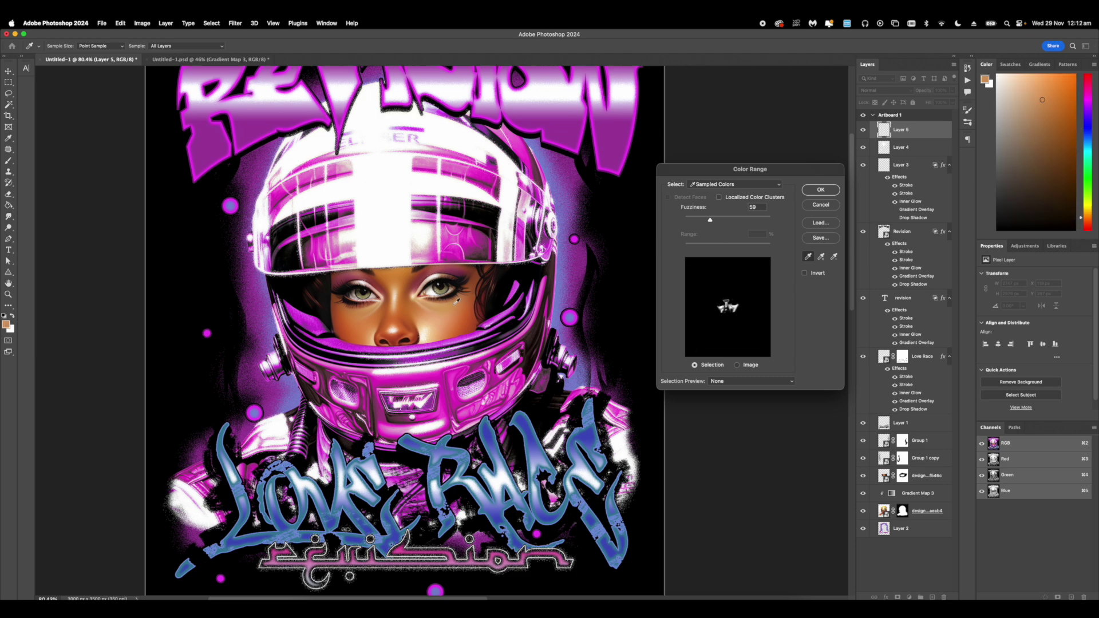
left_click(812, 193)
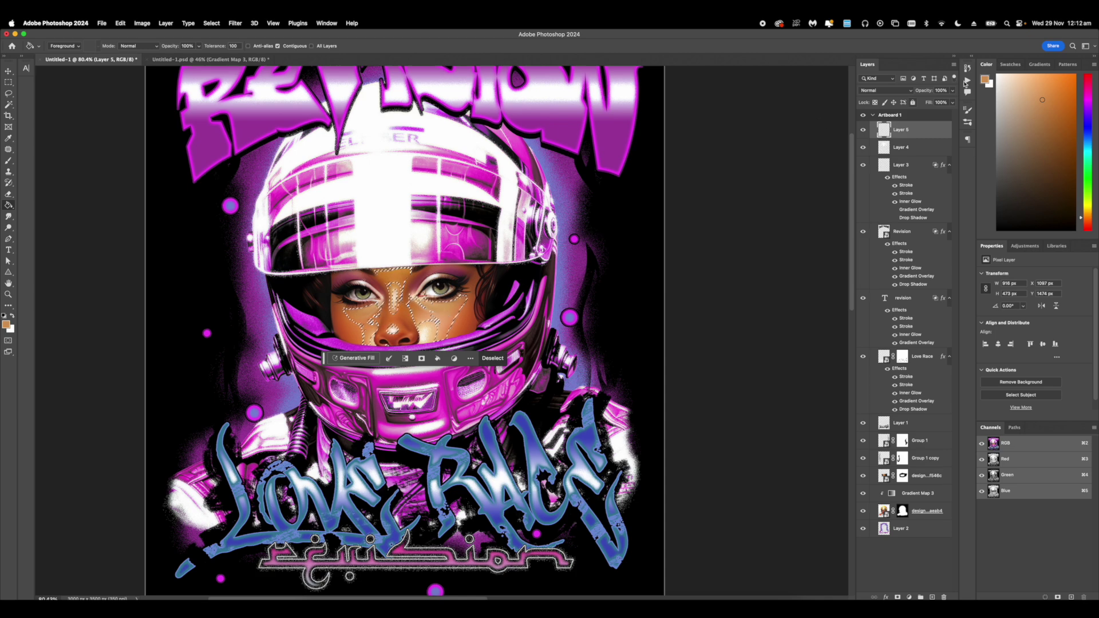
- Fill the selected skin areas with a peach tone sampled from the cheek (#e2a674), reset the default colors and deselect
left_click(984, 80)
left_click(448, 310)
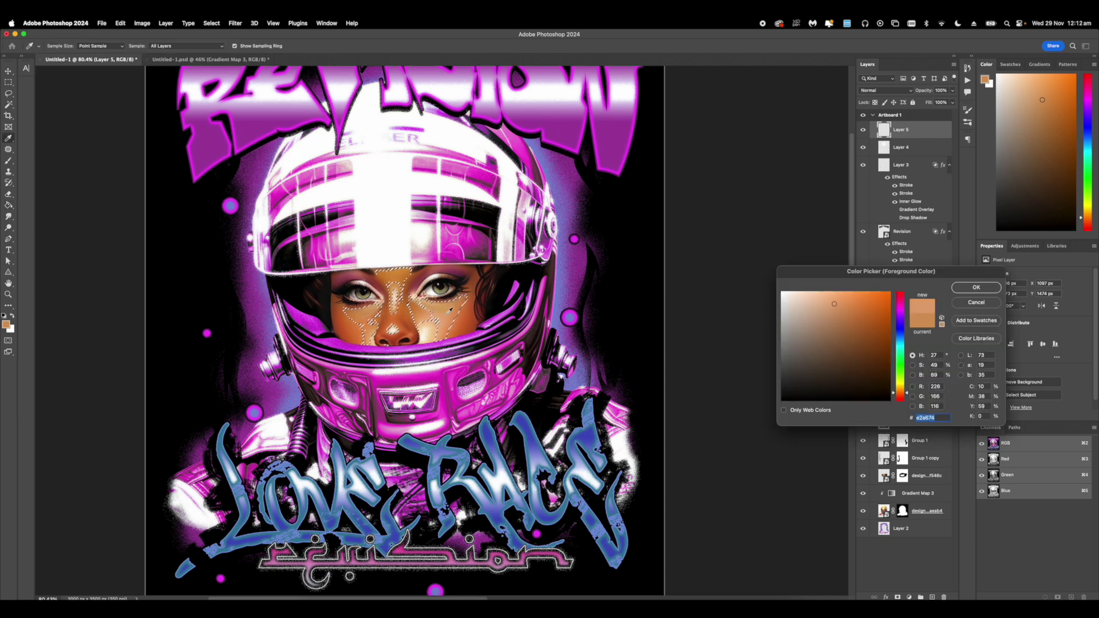
left_click(962, 293)
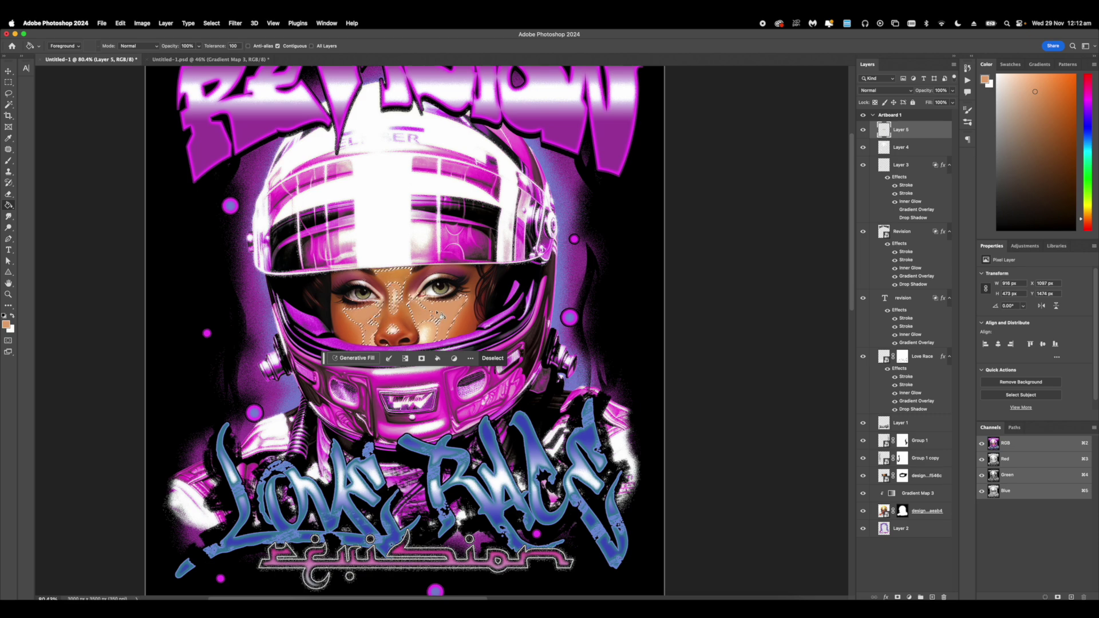
key("d")
key("super+d")
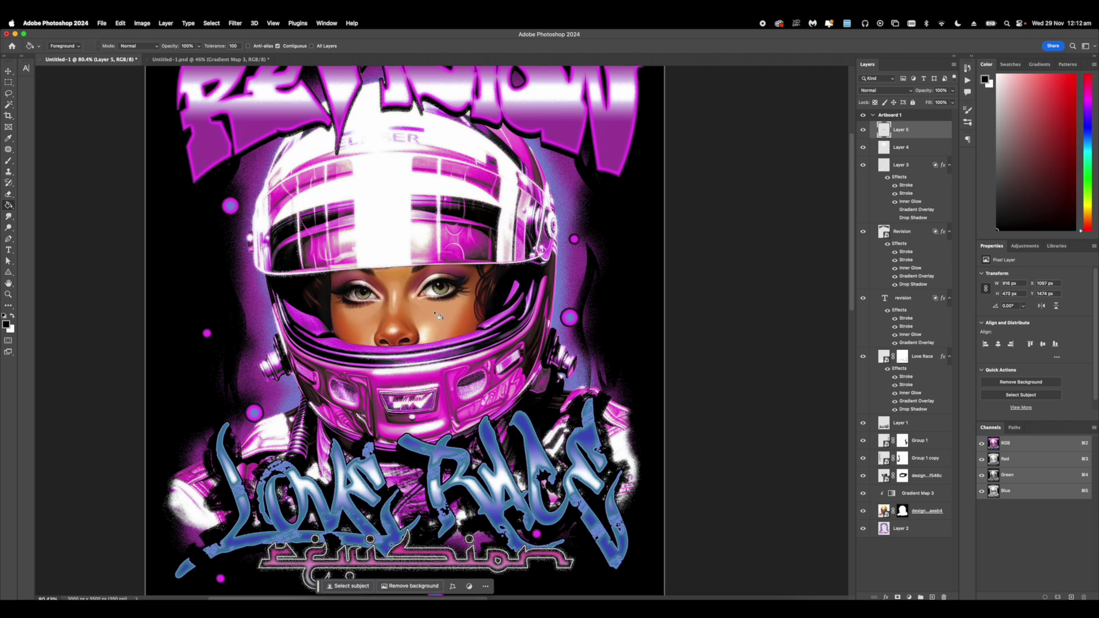
- Set the skin highlights layer's blend mode to Dissolve and check the grain over the whole artwork
scroll(439, 316, "up", 5)
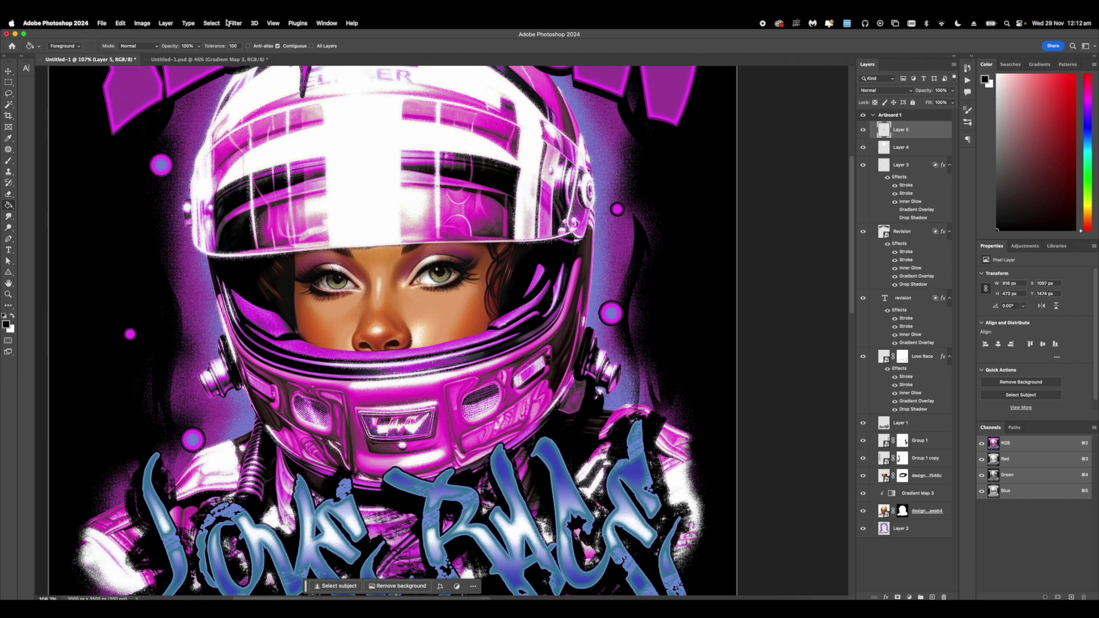
left_click(885, 92)
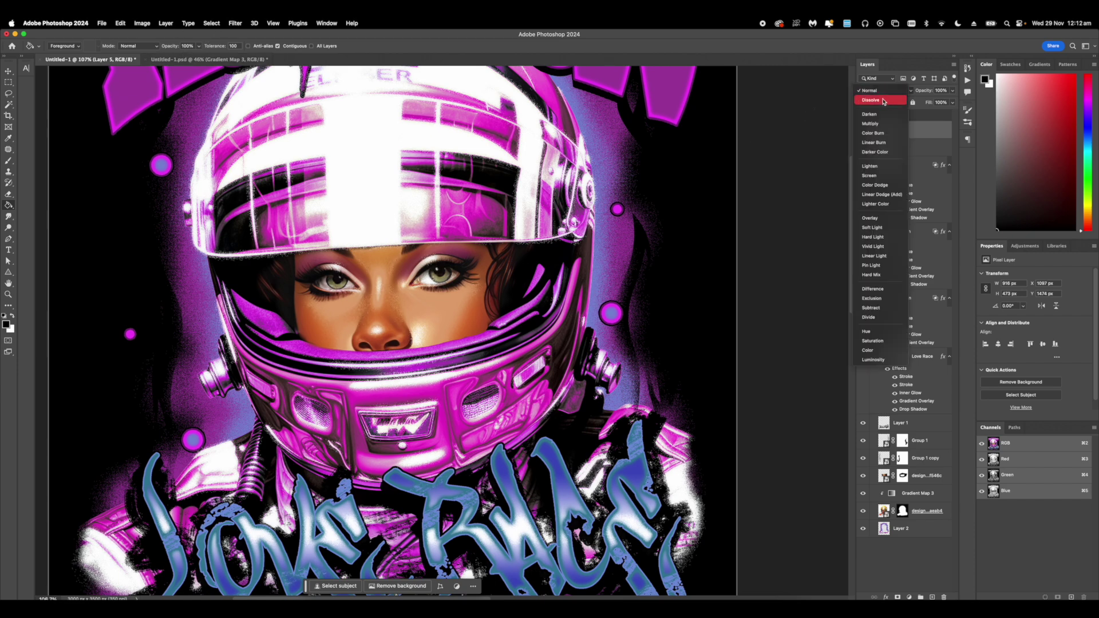
left_click(882, 101)
scroll(461, 232, "down", 5)
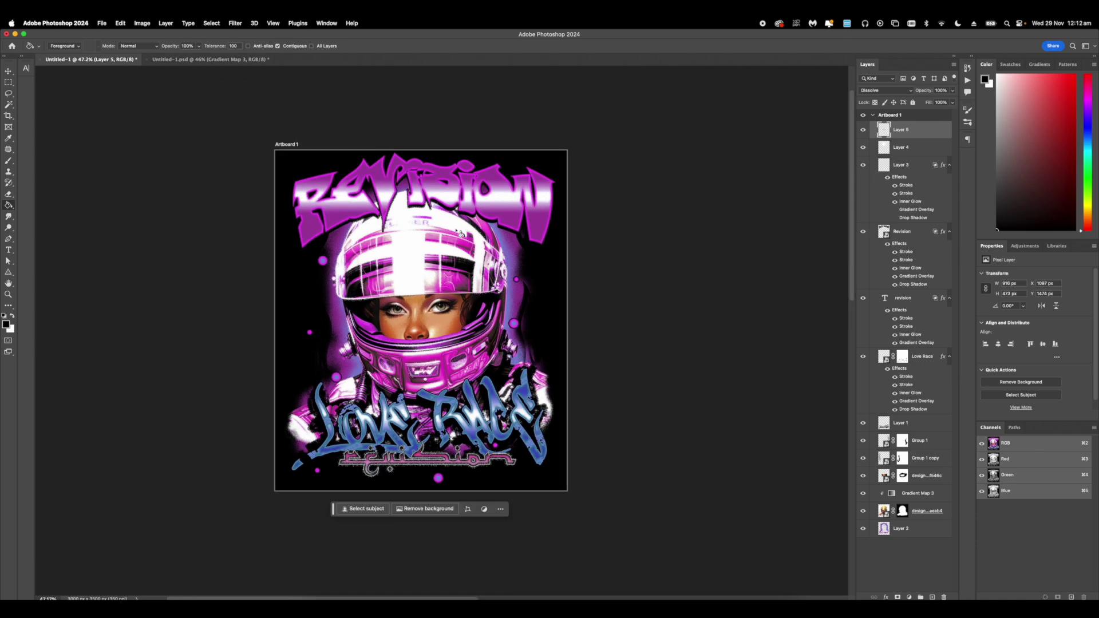
scroll(461, 231, "up", 4)
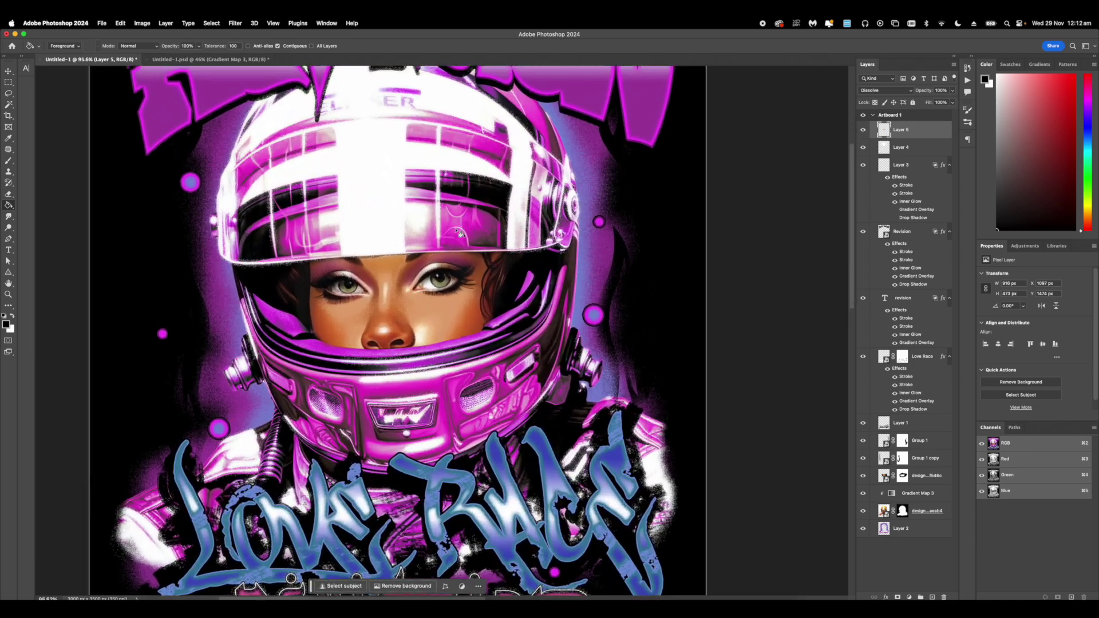
scroll(461, 232, "down", 2)
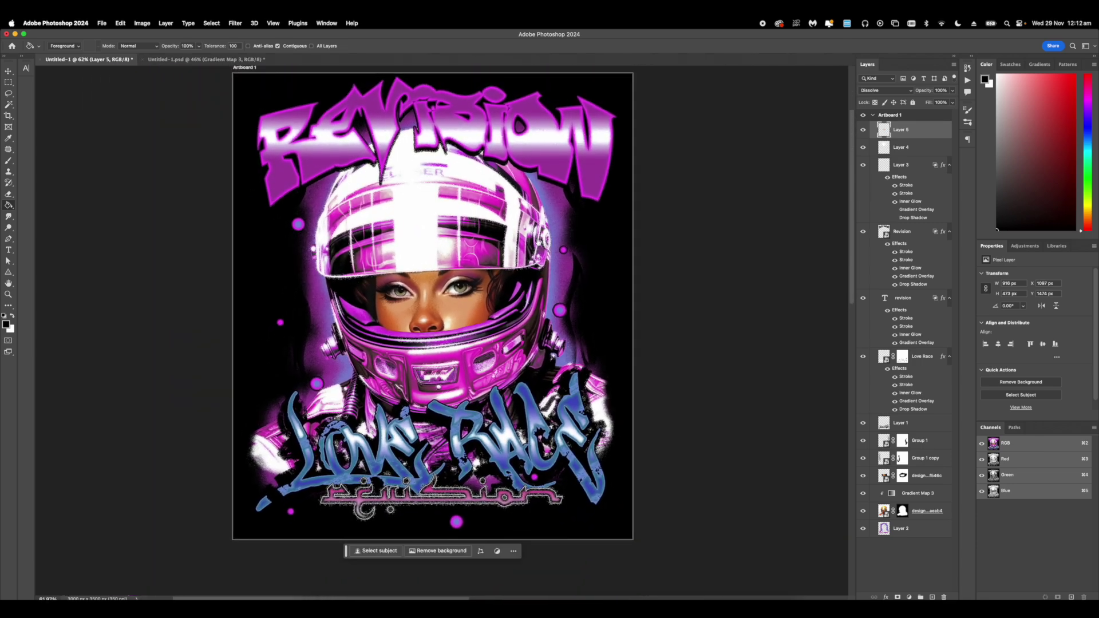
scroll(487, 244, "up", 2)
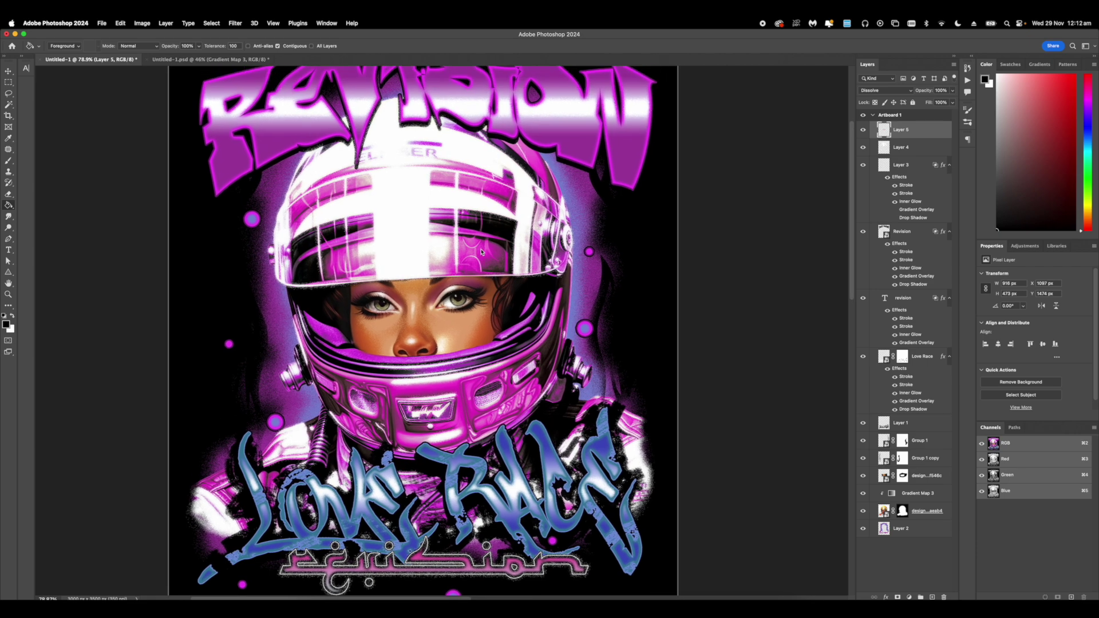
scroll(483, 250, "down", 3)
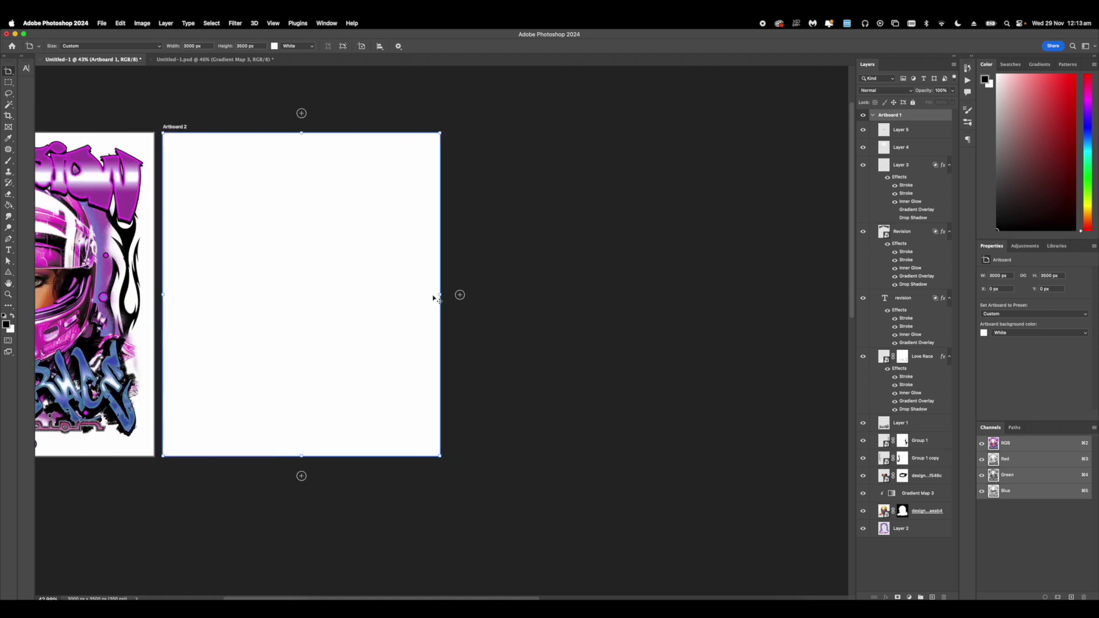
- Copy the Love Race lettering, the small revision text and their black brush backing into Artboard 2, placed near its upper edge
scroll(434, 297, "right", 1)
scroll(265, 314, "left", 5)
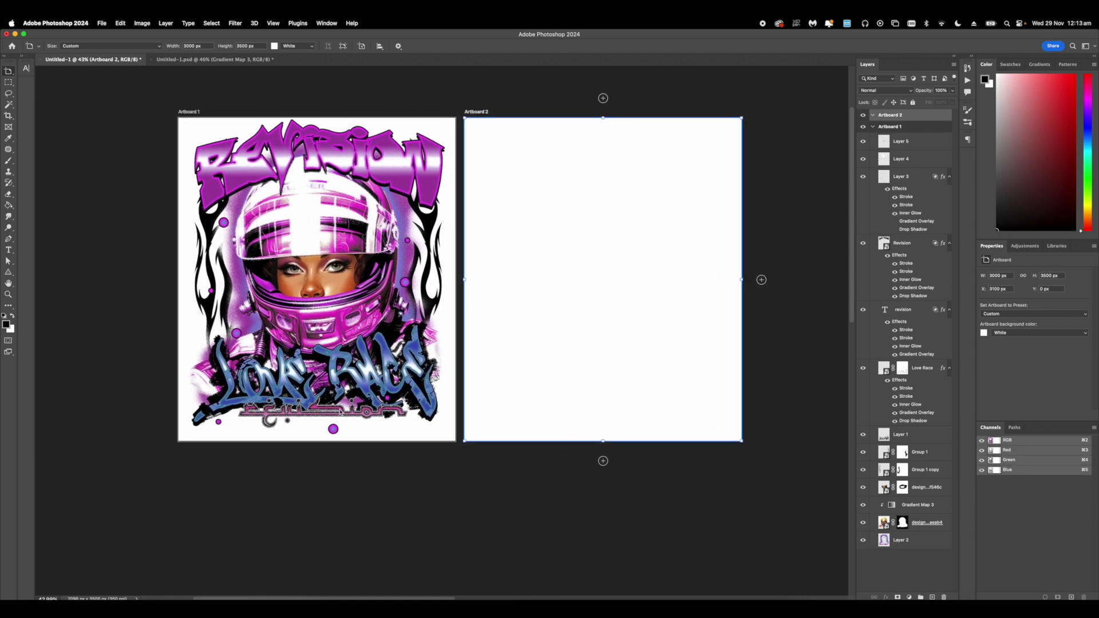
key("v")
left_click(371, 399)
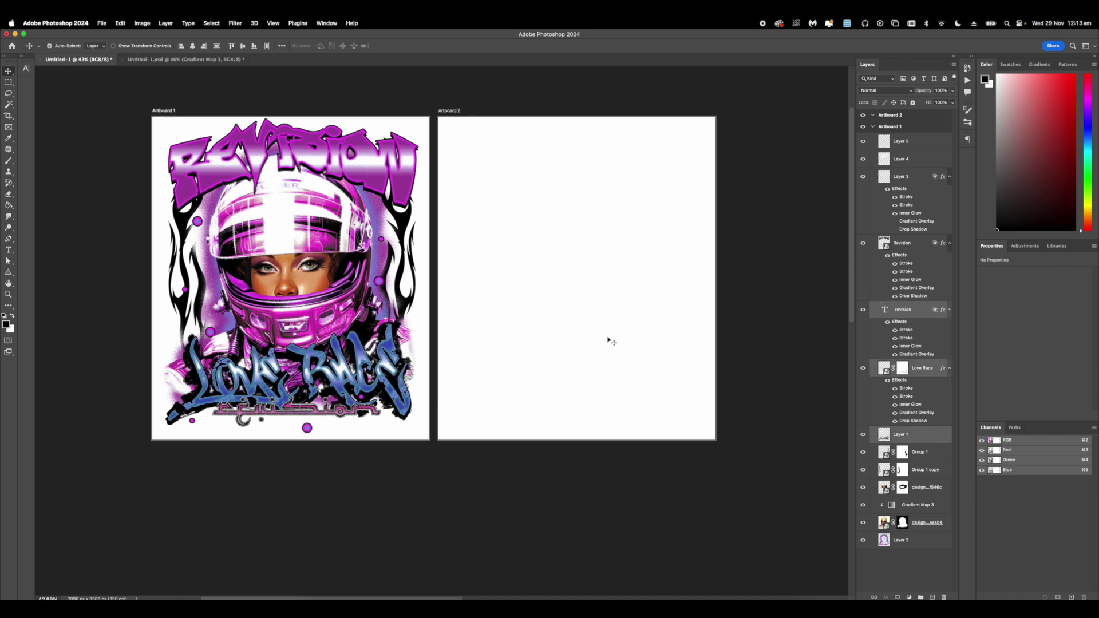
left_click(443, 111)
key("super+v")
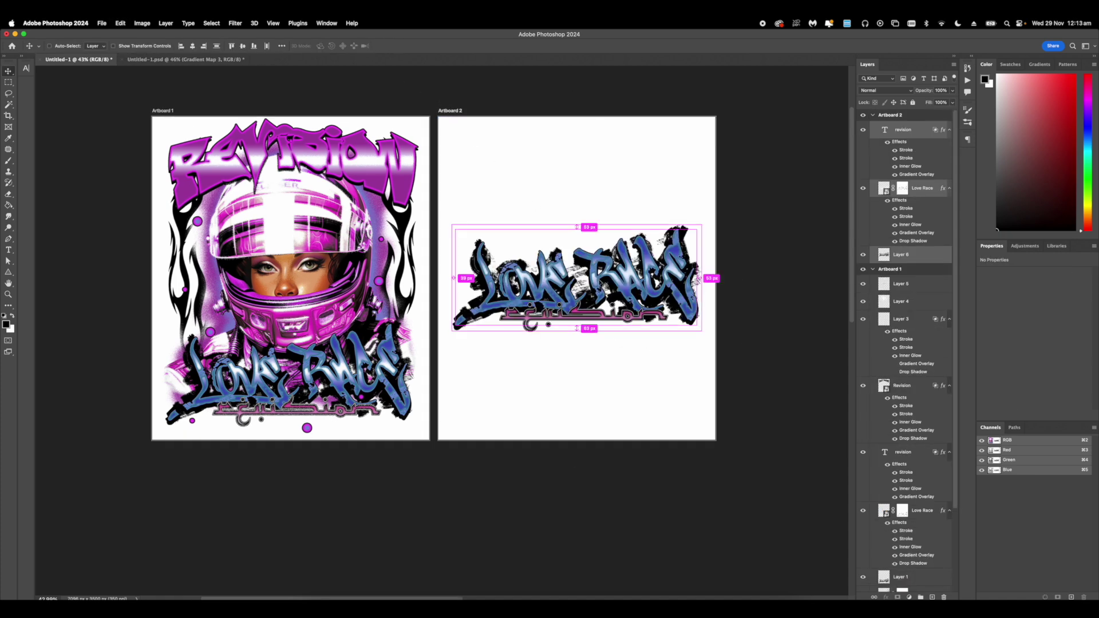
left_click_drag(602, 286, 601, 183)
key("Return")
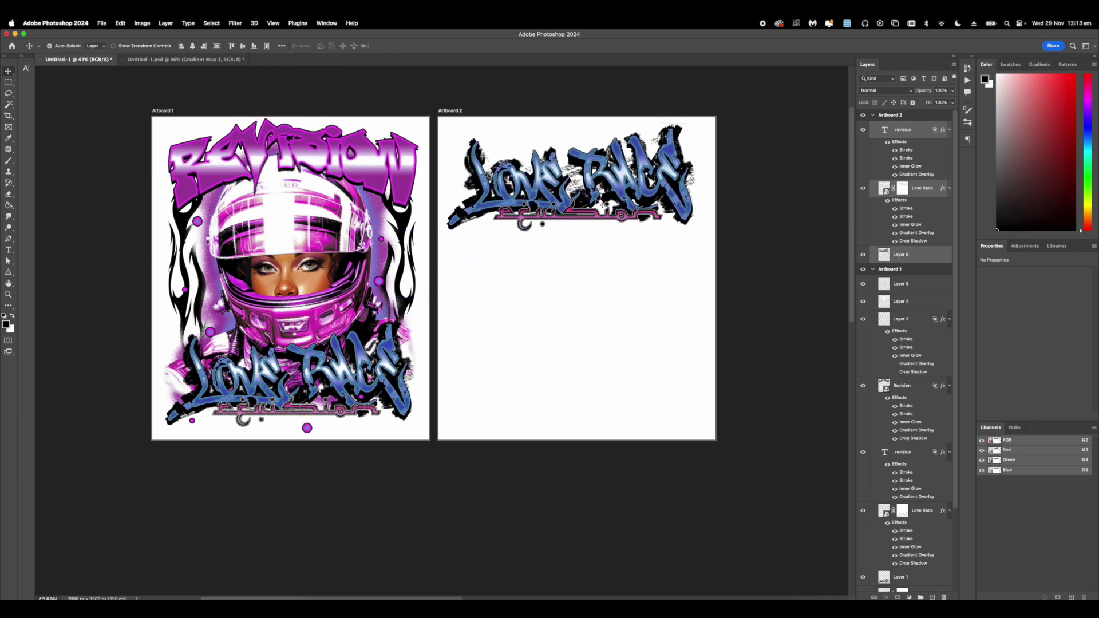
scroll(602, 203, "up", 3)
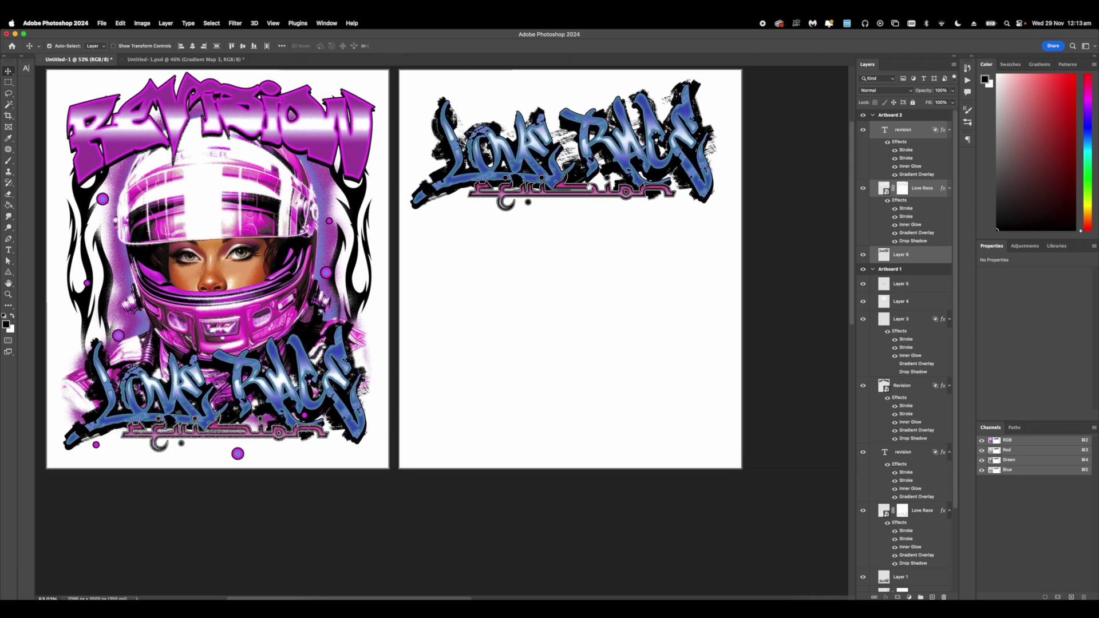
scroll(515, 206, "down", 5)
scroll(505, 220, "up", 3)
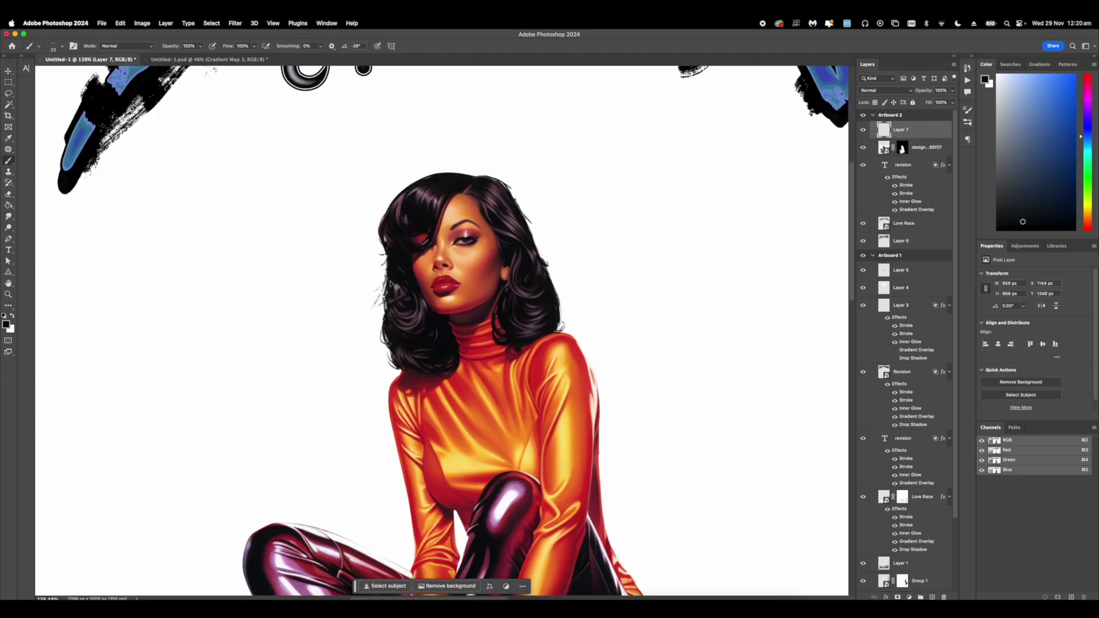
- Paint loose black strands along both outer edges of the woman's hair on Artboard 2
left_click_drag(387, 301, 382, 325)
left_click_drag(505, 190, 541, 257)
left_click_drag(525, 220, 545, 270)
left_click_drag(465, 232, 516, 217)
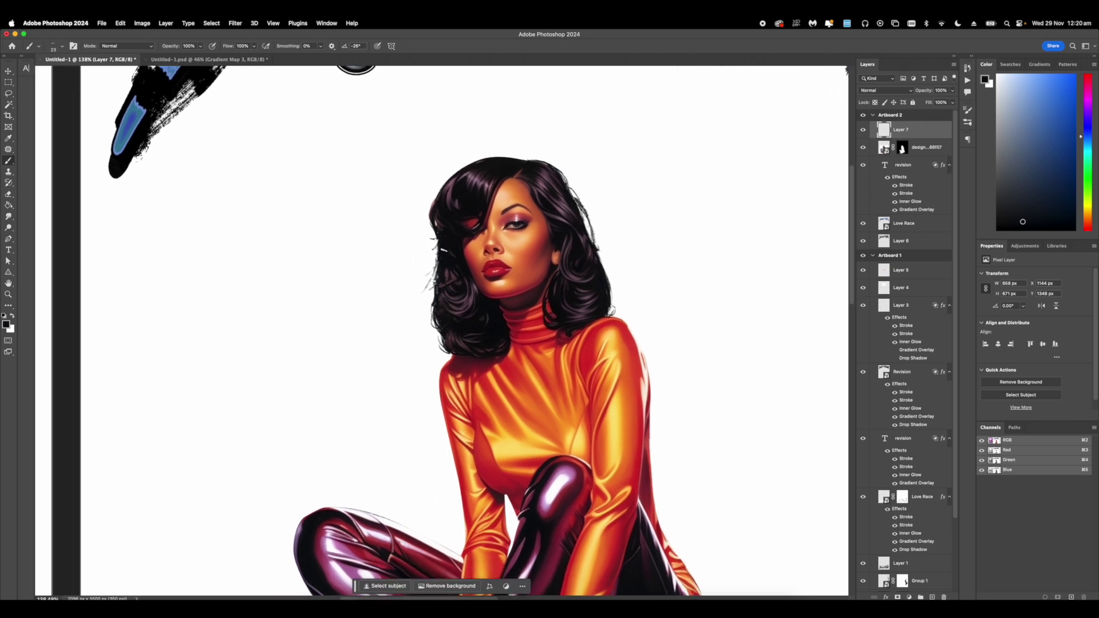
mouse_move(441, 248)
left_mouse_down()
mouse_move(429, 302)
mouse_move(438, 257)
left_mouse_up()
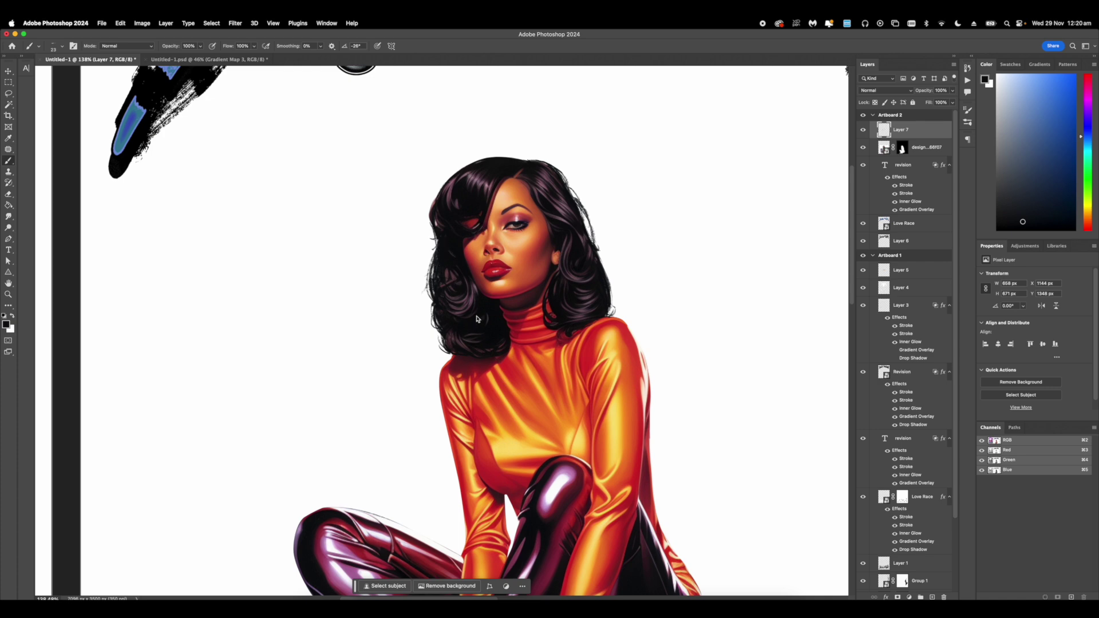
scroll(477, 317, "right", 3)
left_click_drag(527, 212, 560, 296)
left_click_drag(545, 258, 562, 301)
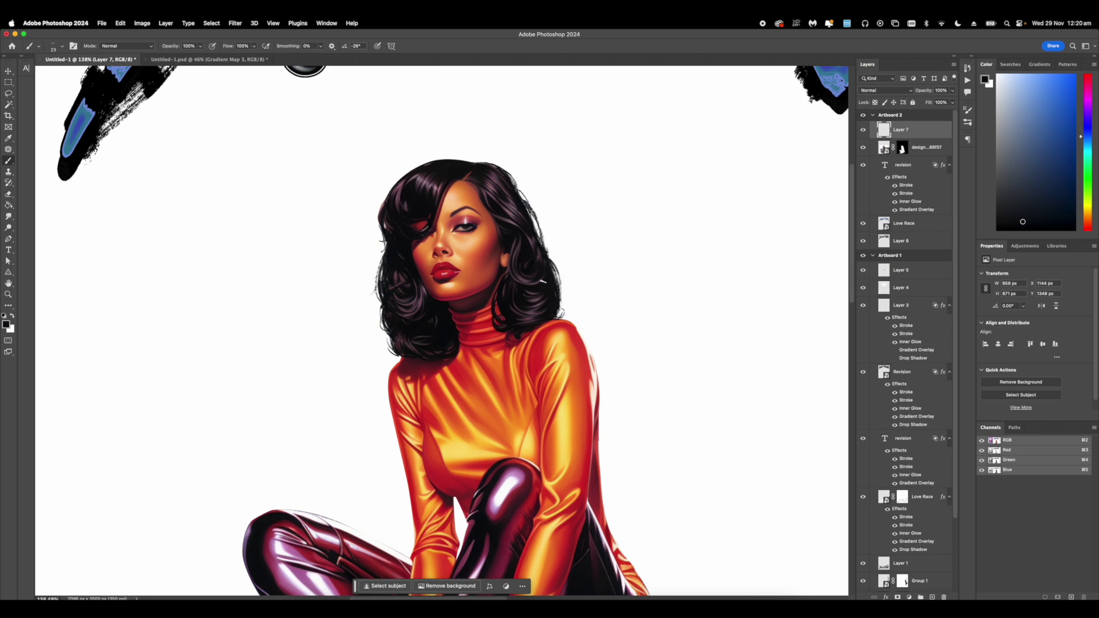
scroll(542, 281, "down", 10)
scroll(493, 307, "up", 2)
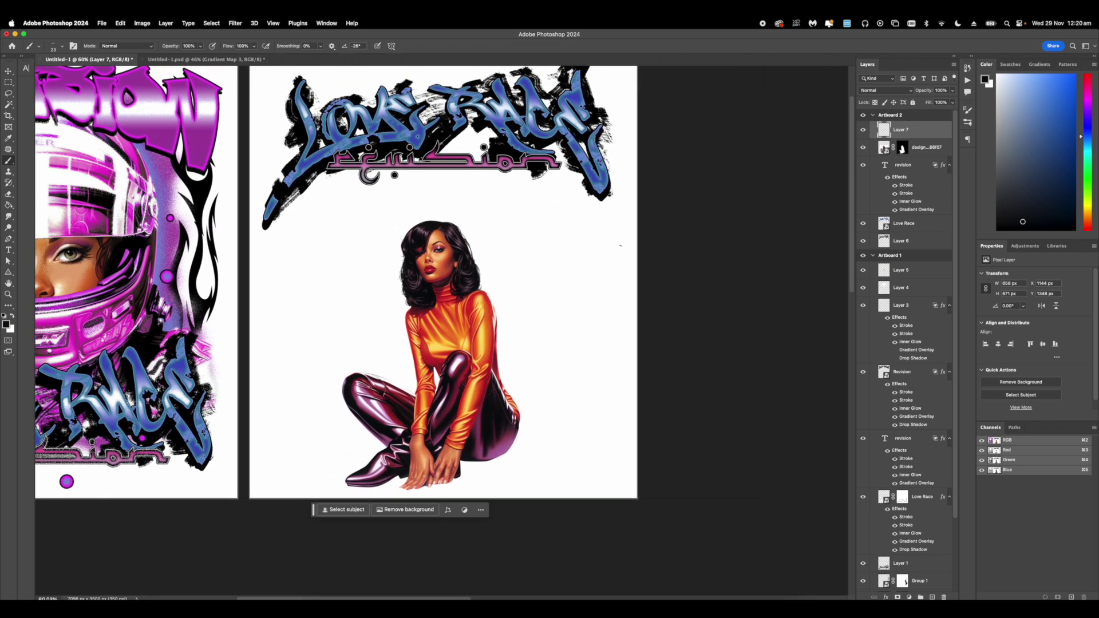
left_click(927, 148)
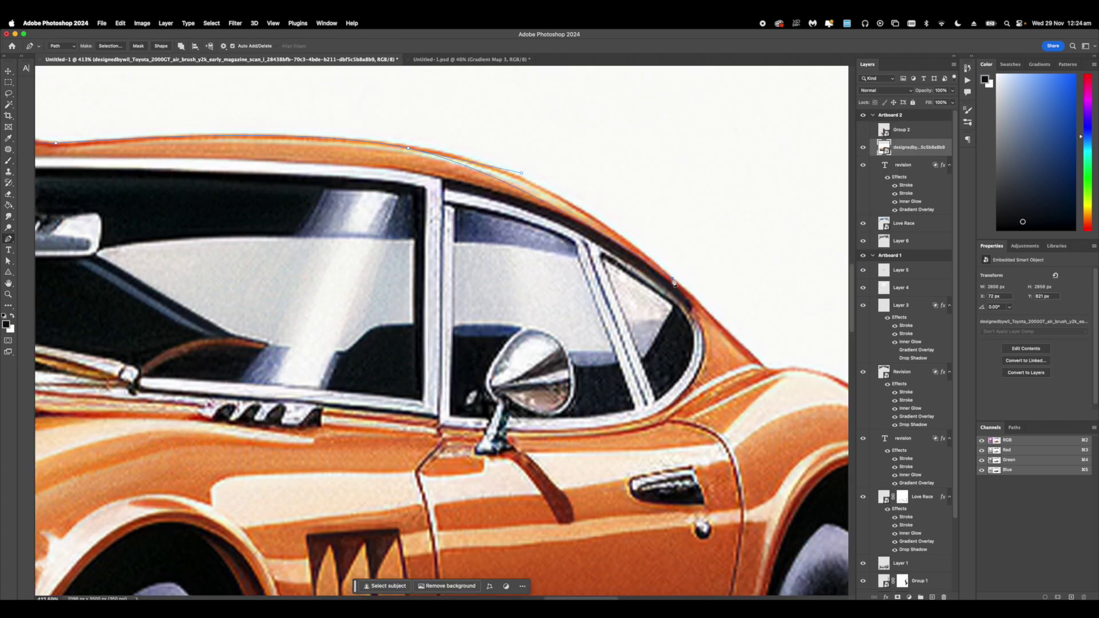
- Trace the orange car's roofline to finish its Pen outline and turn the path into a selection
left_click_drag(673, 280, 725, 332)
left_click(766, 367)
scroll(681, 286, "down", 4)
scroll(681, 287, "right", 5)
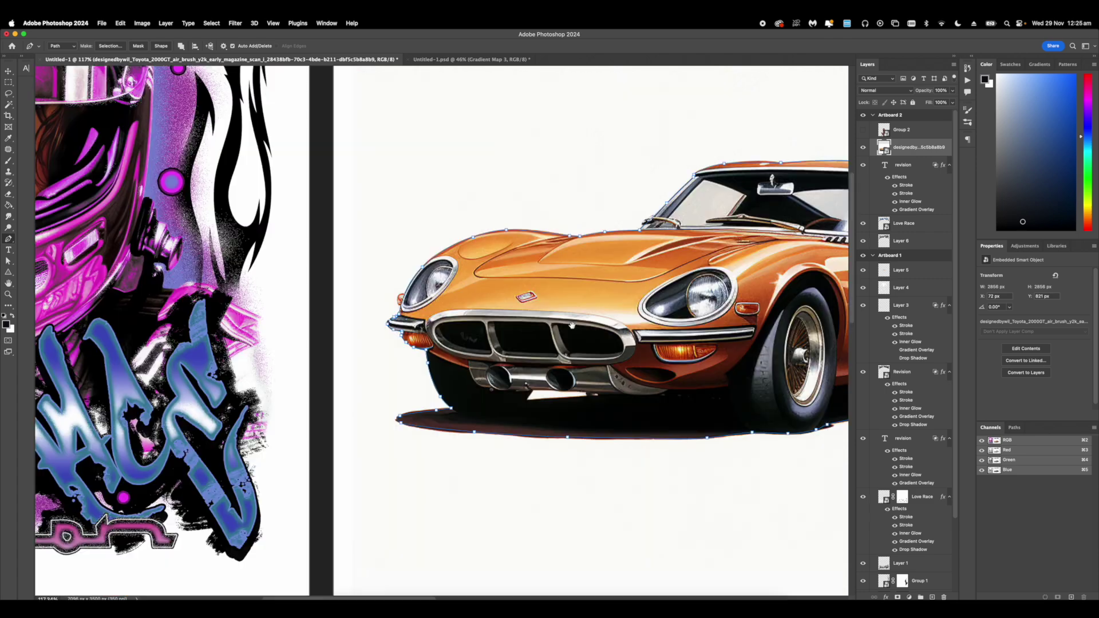
scroll(354, 275, "down", 1)
scroll(354, 167, "right", 3)
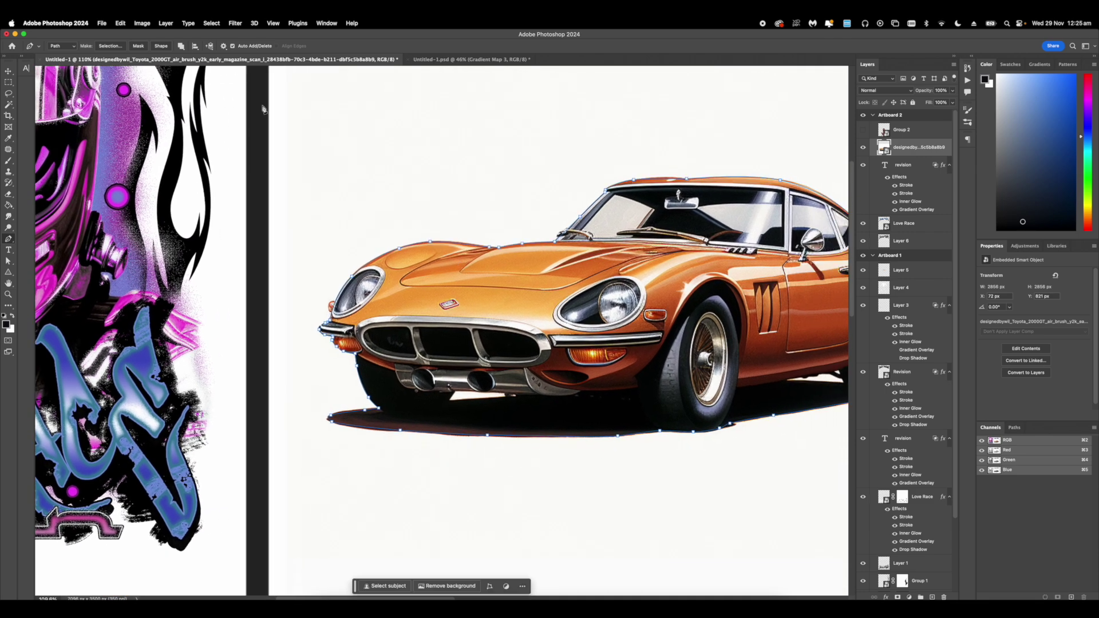
left_click(110, 45)
left_click(598, 277)
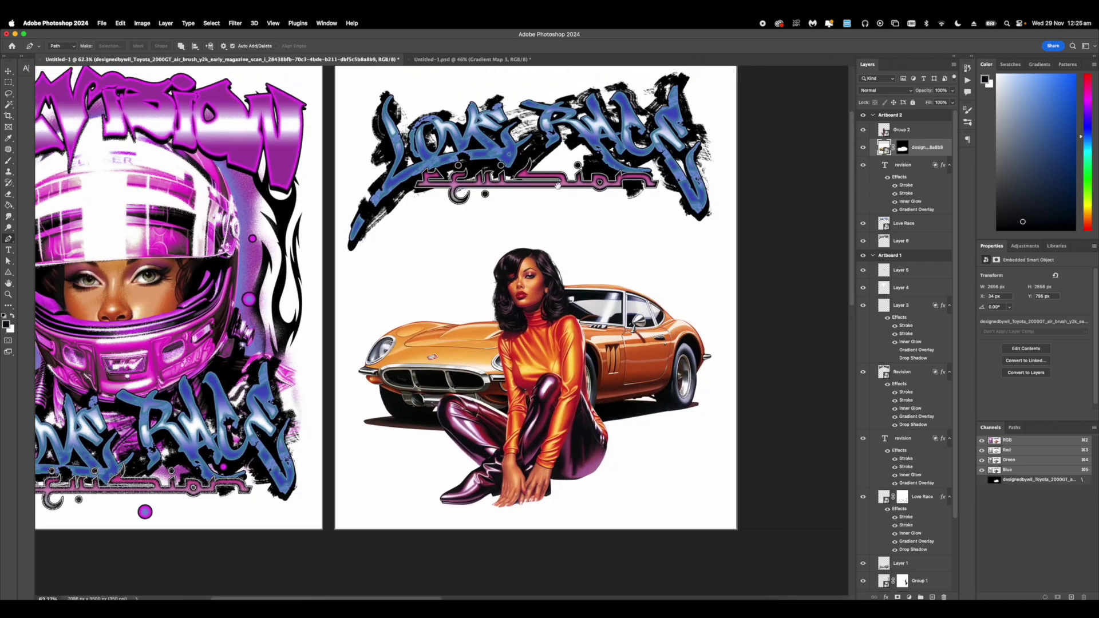
- Examine the Artboard 2 layout of lettering, woman and car up close and beside Artboard 1
scroll(554, 172, "up", 5)
left_click_drag(564, 87, 562, 171)
scroll(562, 170, "up", 2)
left_click(9, 72)
scroll(630, 155, "right", 3)
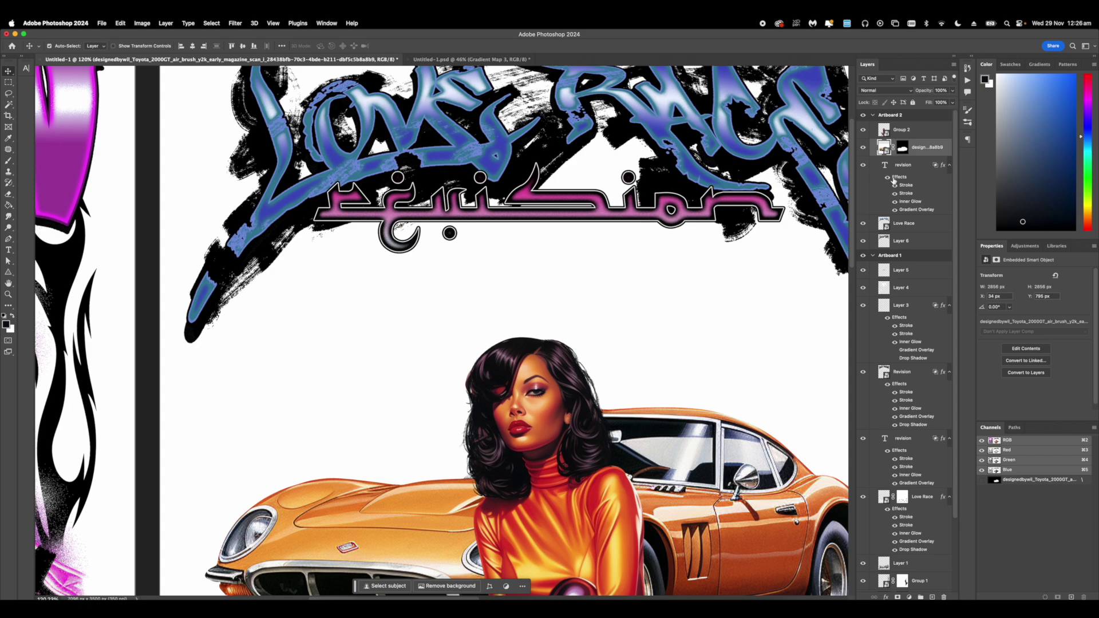
left_click(900, 171)
left_click(893, 241)
scroll(431, 364, "down", 3)
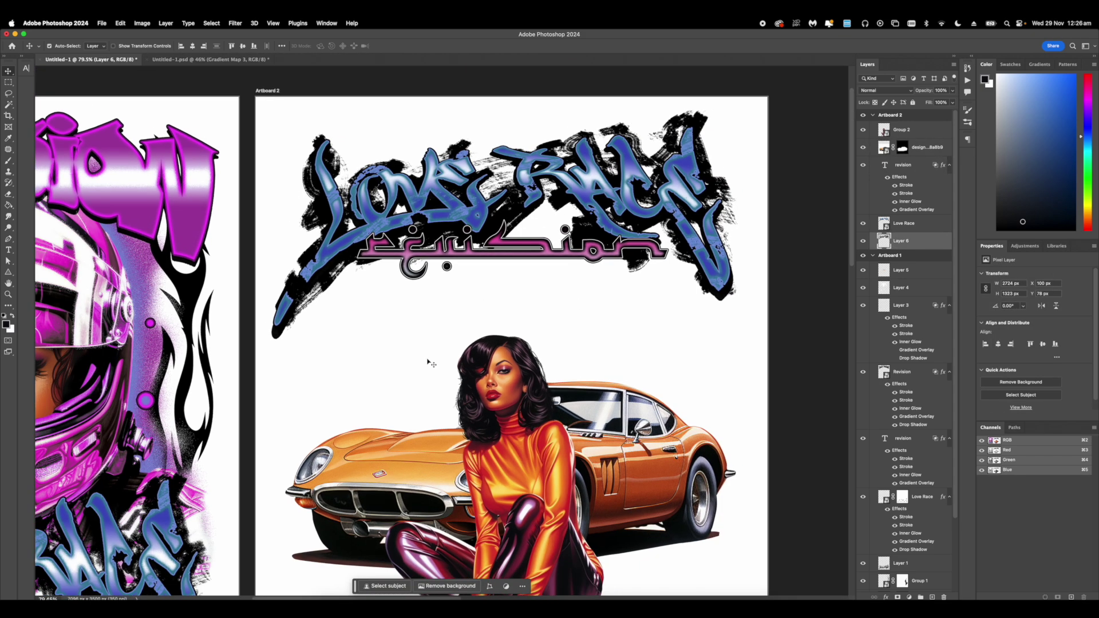
scroll(430, 364, "down", 3)
scroll(457, 321, "up", 3)
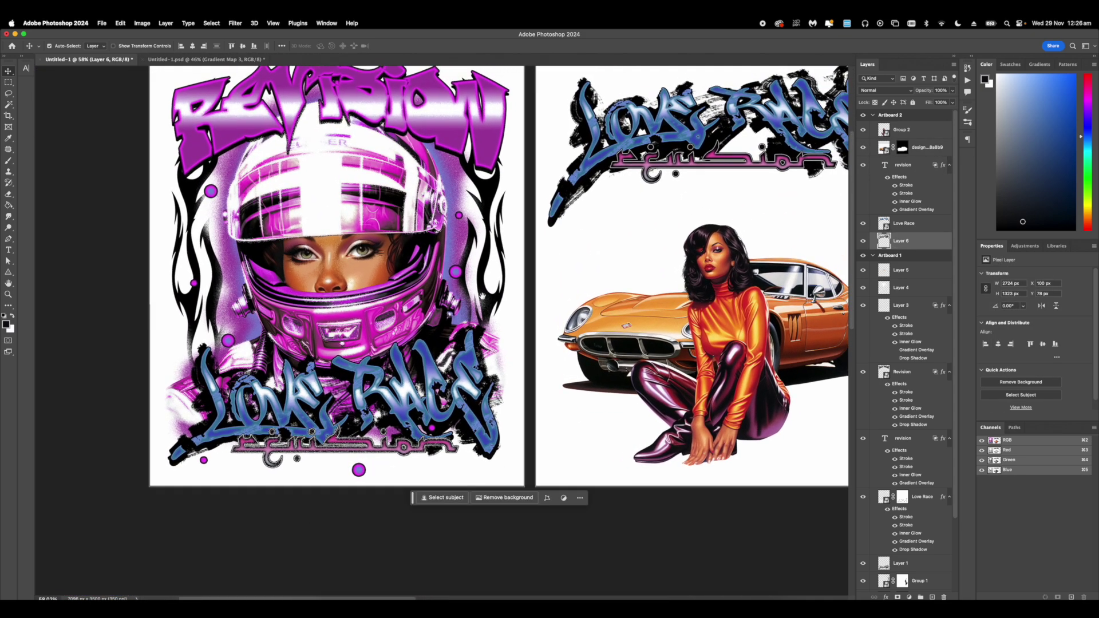
left_click_drag(482, 296, 452, 312)
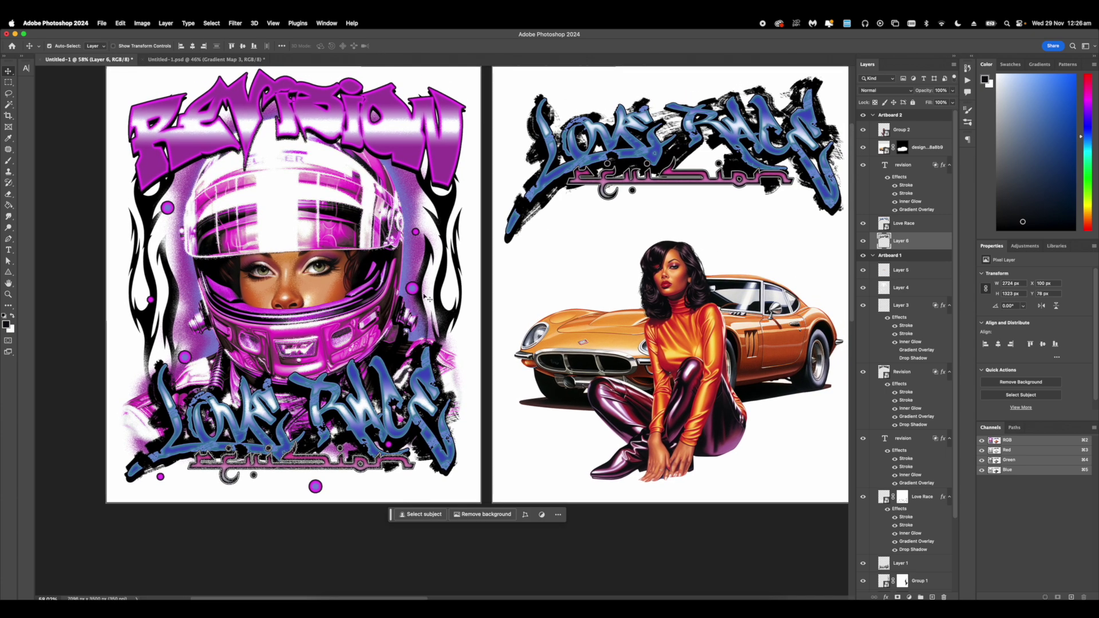
scroll(426, 297, "down", 1)
left_click_drag(551, 308, 485, 324)
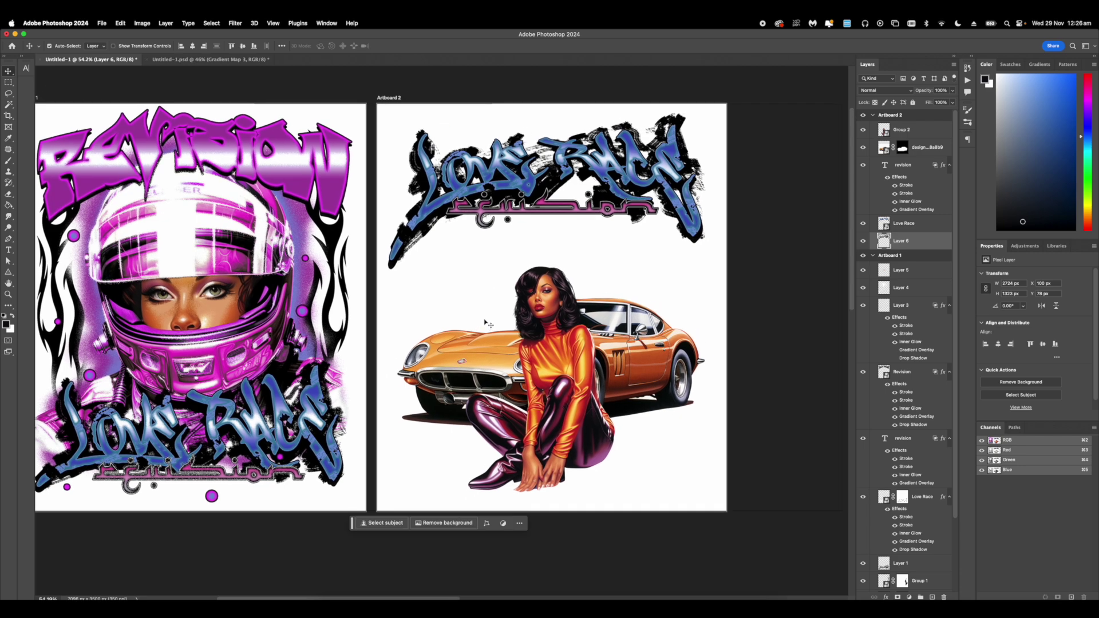
- Paste the round star badge above the car's hood, size it to fit, and stack its layer beneath Group 2
scroll(488, 325, "down", 1)
key("super+v")
key("super+t")
left_click_drag(662, 290, 428, 251)
scroll(440, 263, "up", 5)
key("Return")
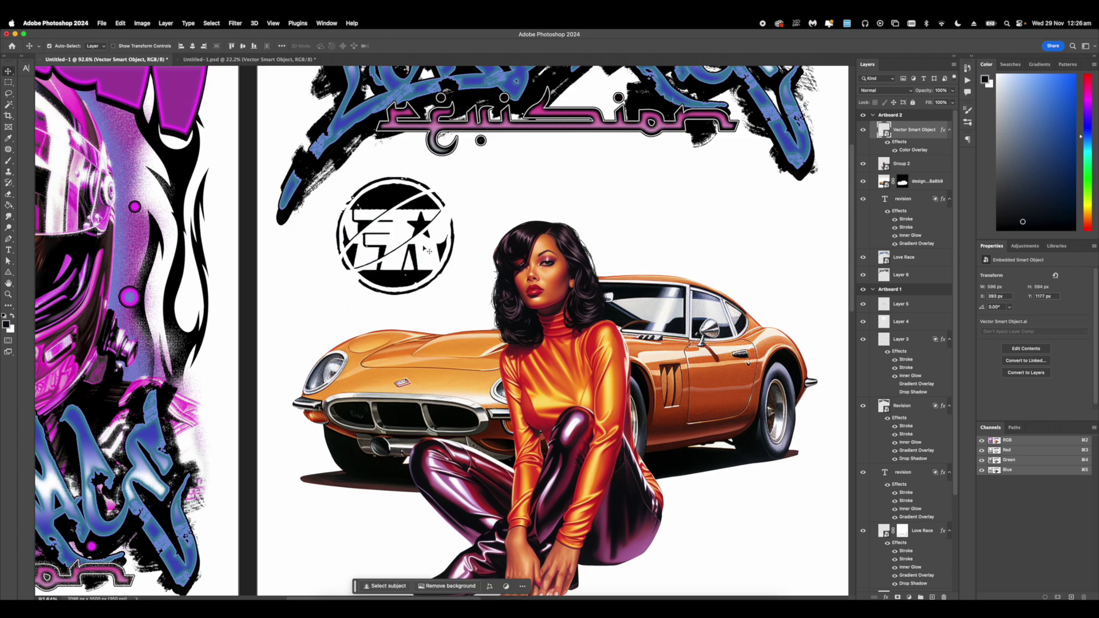
left_click_drag(896, 139, 896, 169)
- Duplicate the round badge and place the copy in line with it, centred behind the woman's head
key("cmd+j")
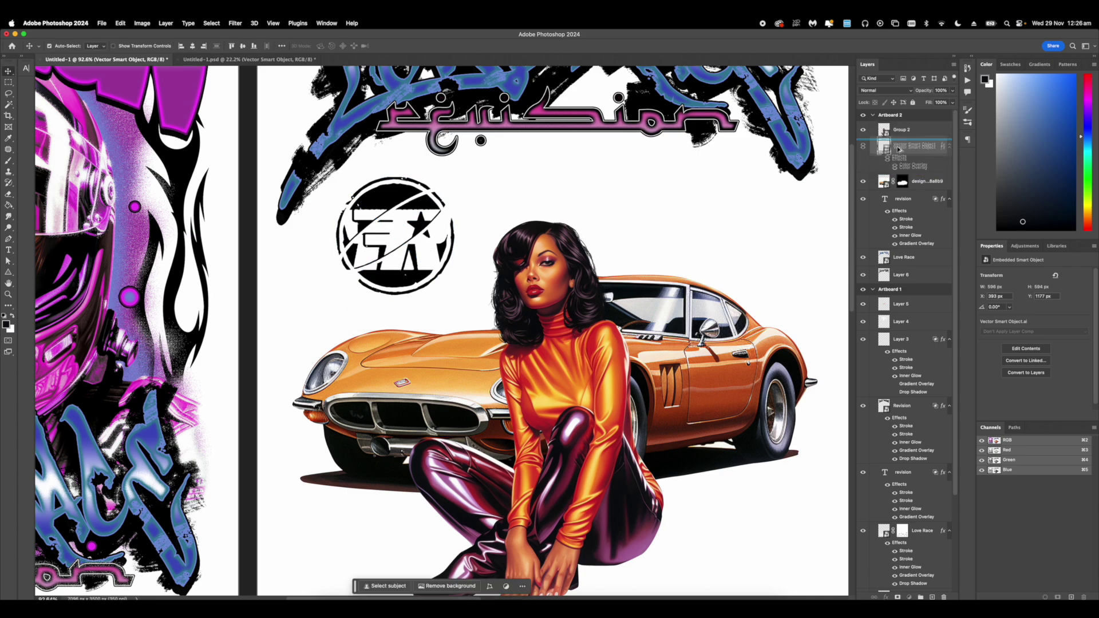
key("cmd+t")
left_click_drag(428, 269, 617, 267)
key("Return")
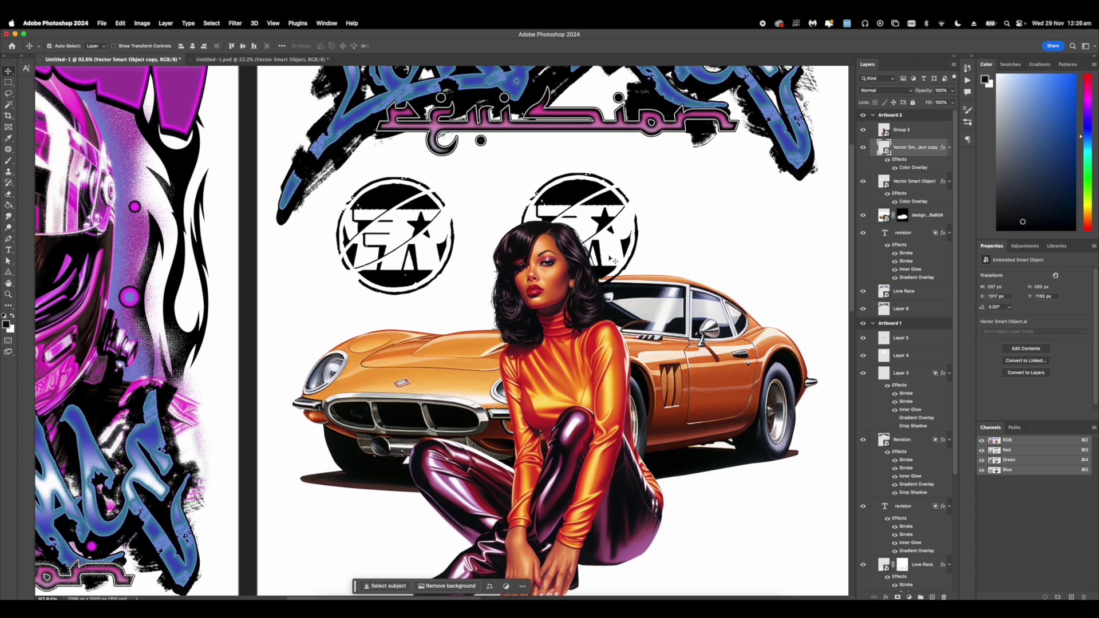
scroll(612, 266, "down", 8)
scroll(534, 263, "right", 2)
scroll(519, 265, "up", 4)
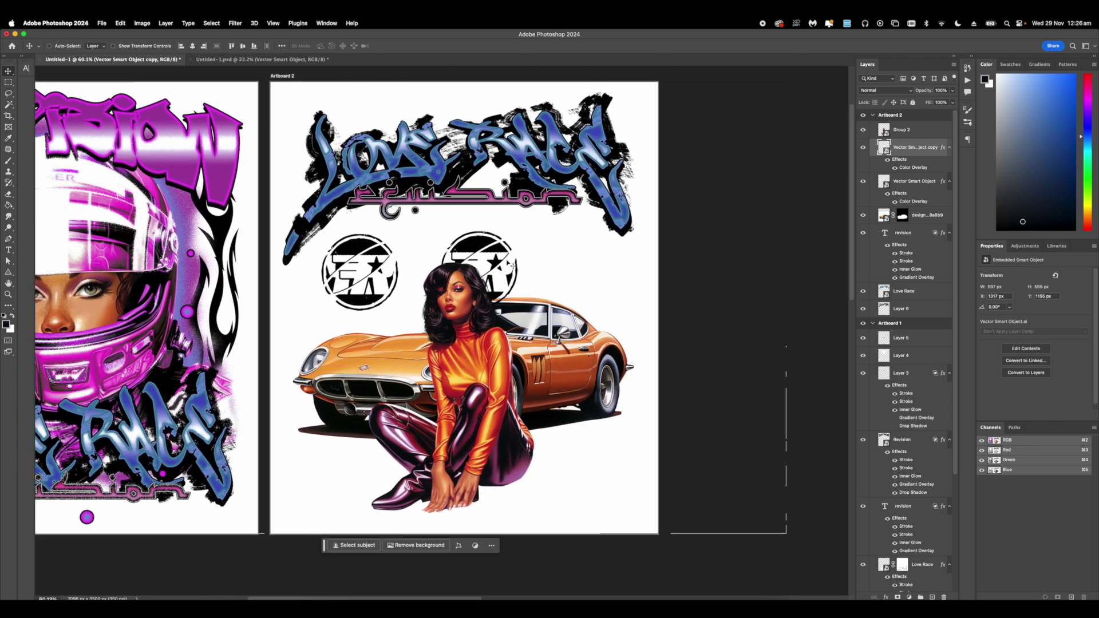
key("super+t")
left_click_drag(495, 270, 473, 272)
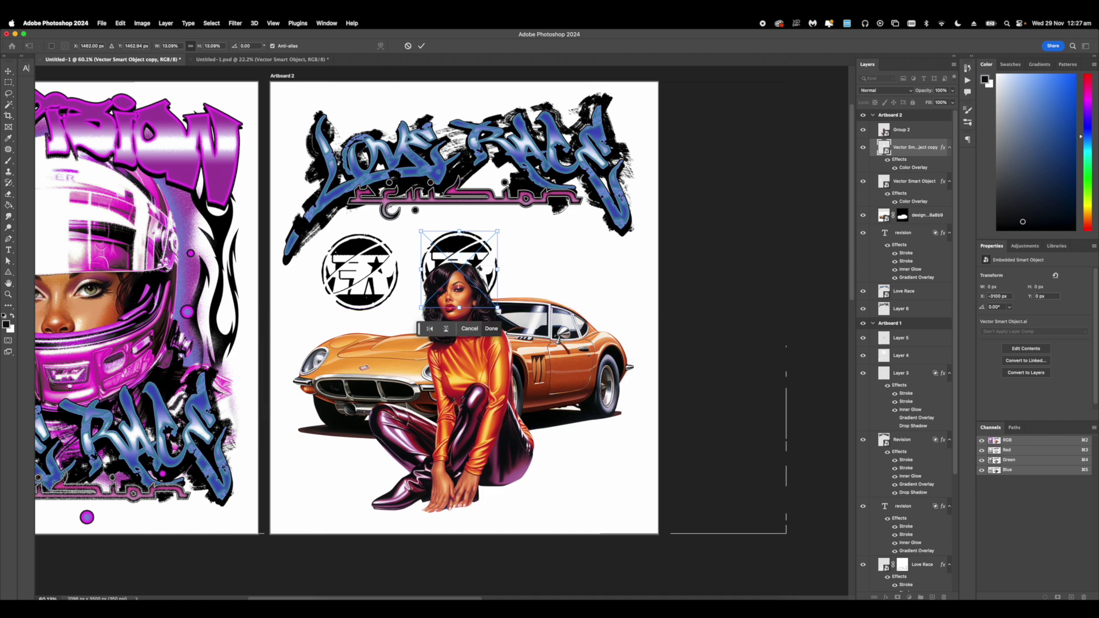
key("Return")
- Duplicate the middle badge and place the copy above the car's roof to complete a row of three
key("super+j")
key("super+t")
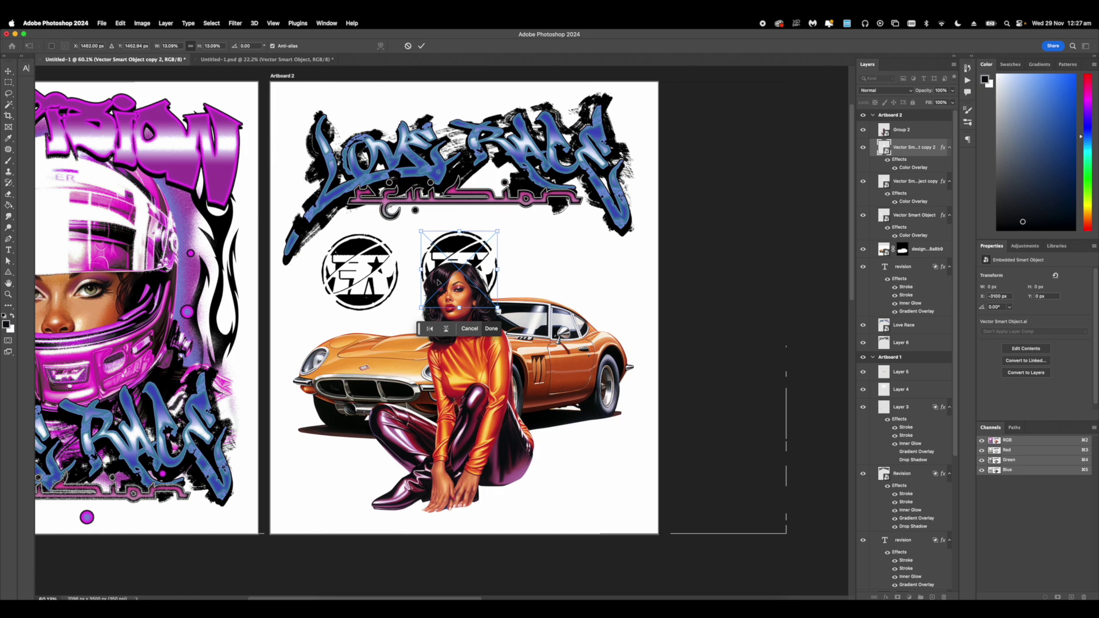
left_click_drag(459, 269, 535, 269)
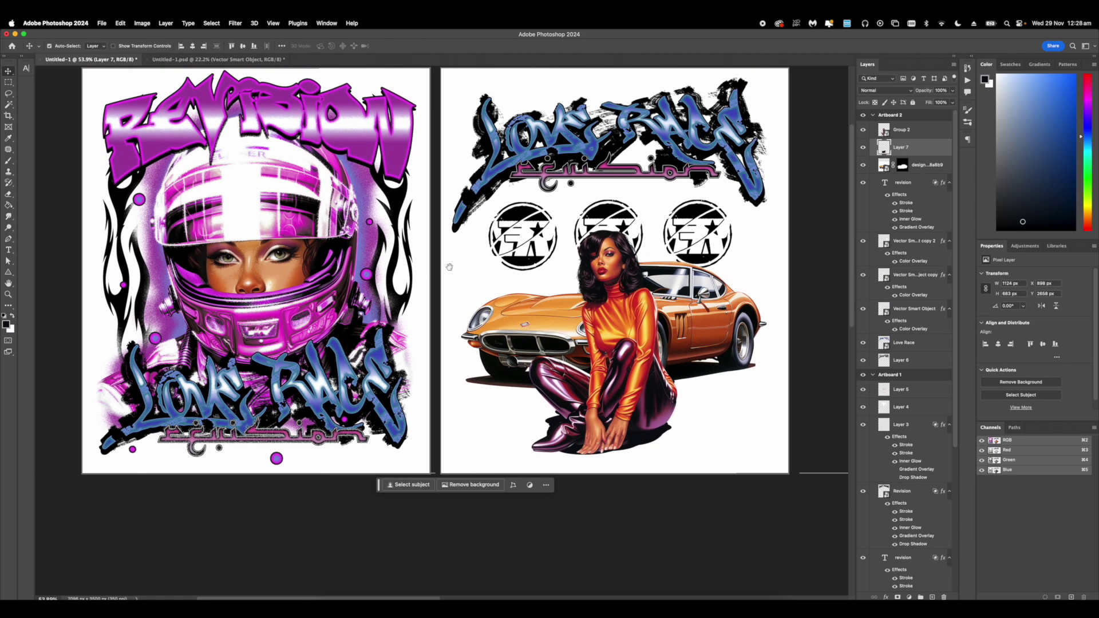
- Select the three badge layers and combine them into one group
left_click_drag(449, 266, 389, 280)
left_click(910, 308)
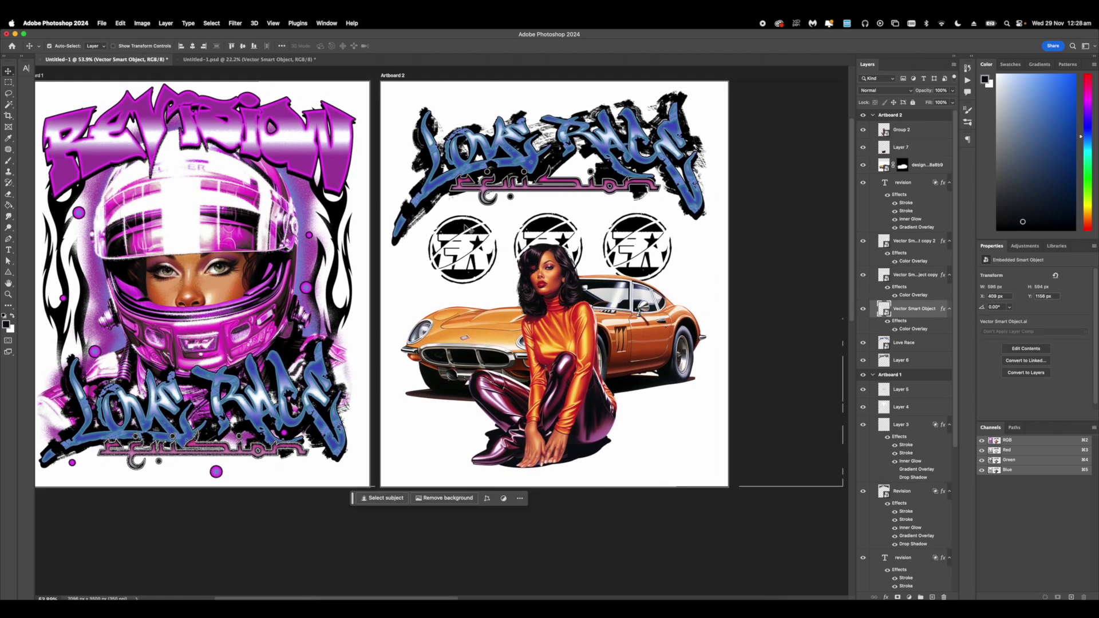
left_click(895, 247, "shift")
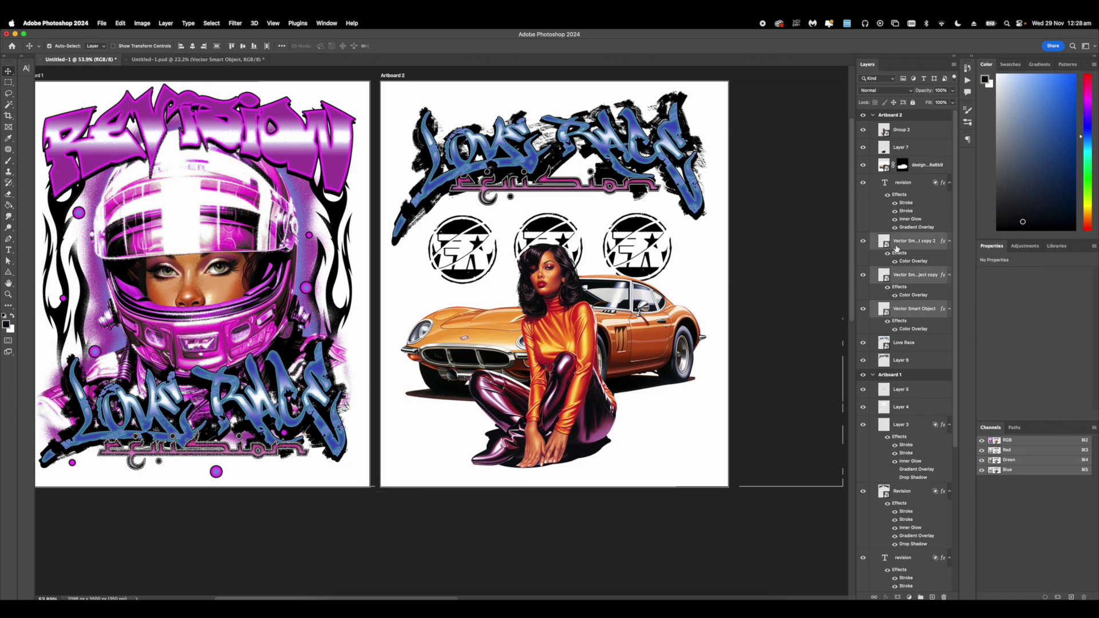
key("super+g")
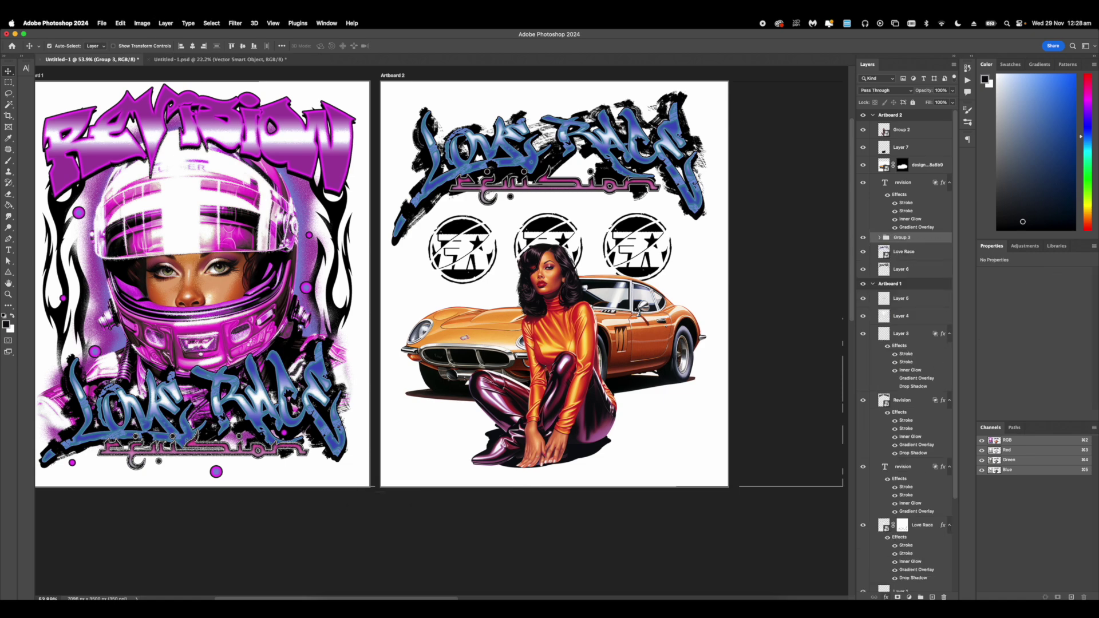
- Add a layer mask to the badge group and set up a soft 246 px brush in Dissolve mode
left_click(898, 596)
key("super+plus")
key("b")
right_click(467, 161)
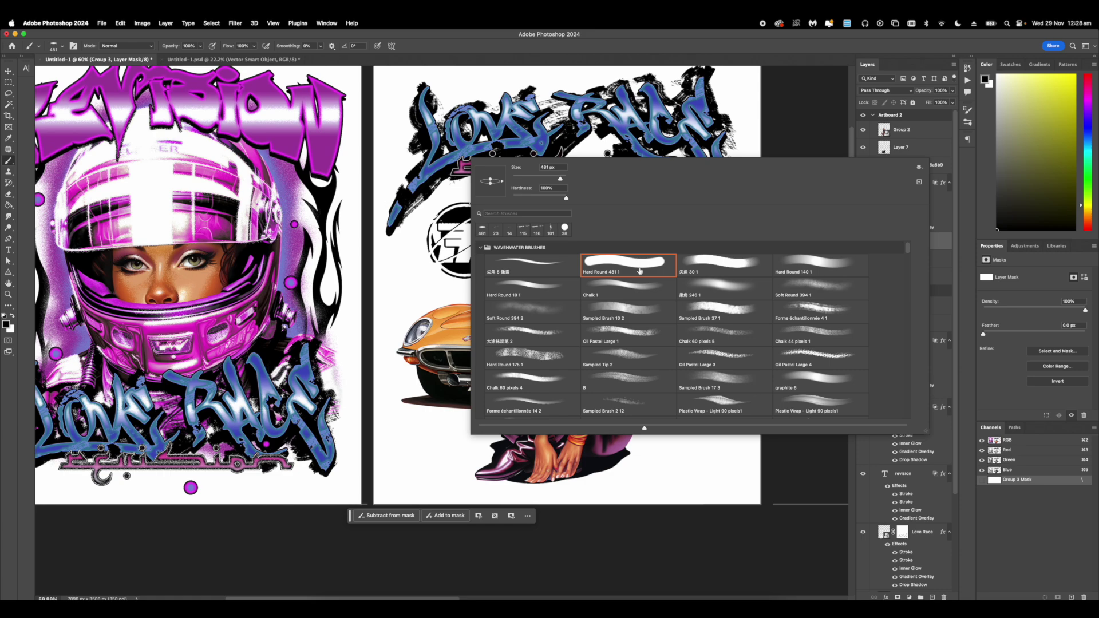
left_click(737, 288)
left_click(142, 47)
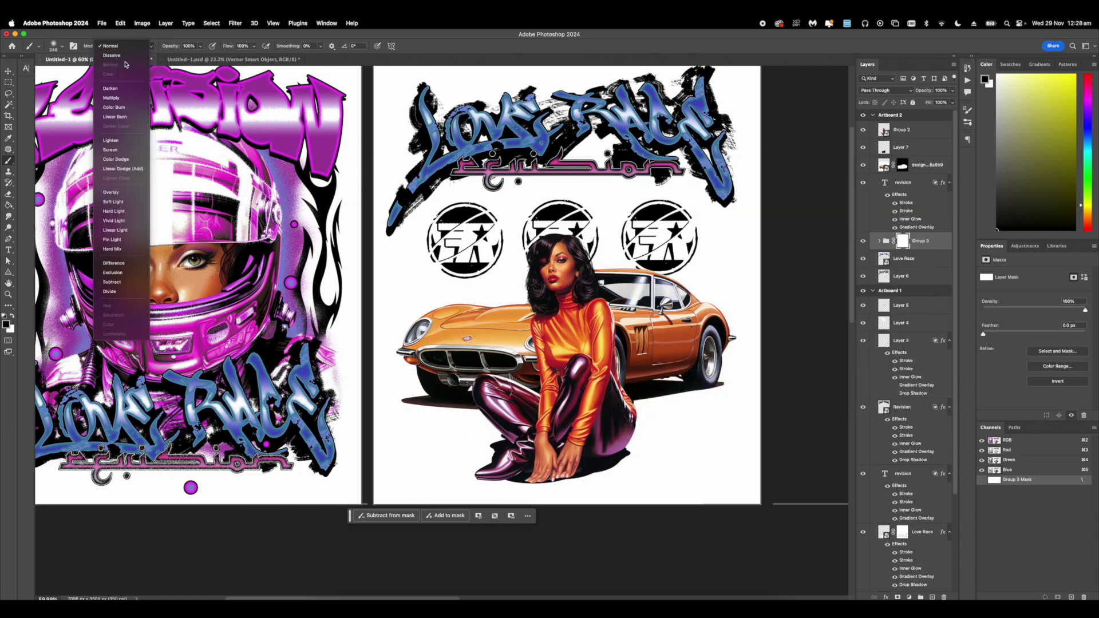
left_click(127, 58)
- Paint black on the group mask to give the first badge's lower edge and the other badges' upper edges a grainy fade
key("super+plus")
mouse_move(408, 234)
left_mouse_down()
mouse_move(412, 248)
mouse_move(495, 270)
mouse_move(529, 245)
left_mouse_up()
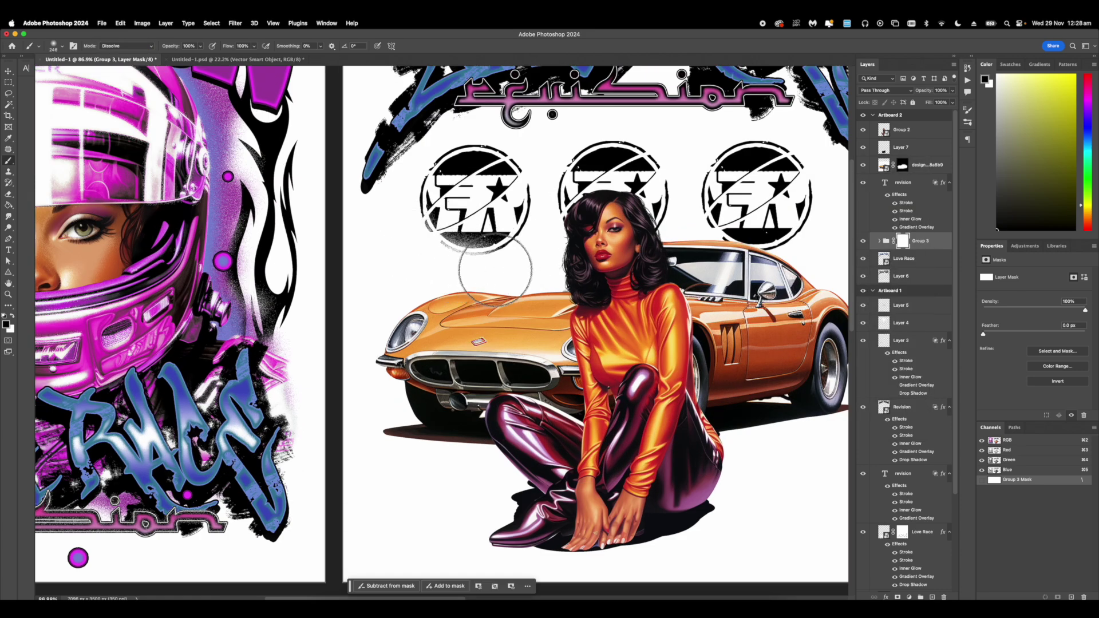
mouse_move(556, 170)
left_mouse_down()
mouse_move(581, 138)
mouse_move(648, 138)
mouse_move(570, 158)
left_mouse_up()
scroll(572, 240, "right", 2)
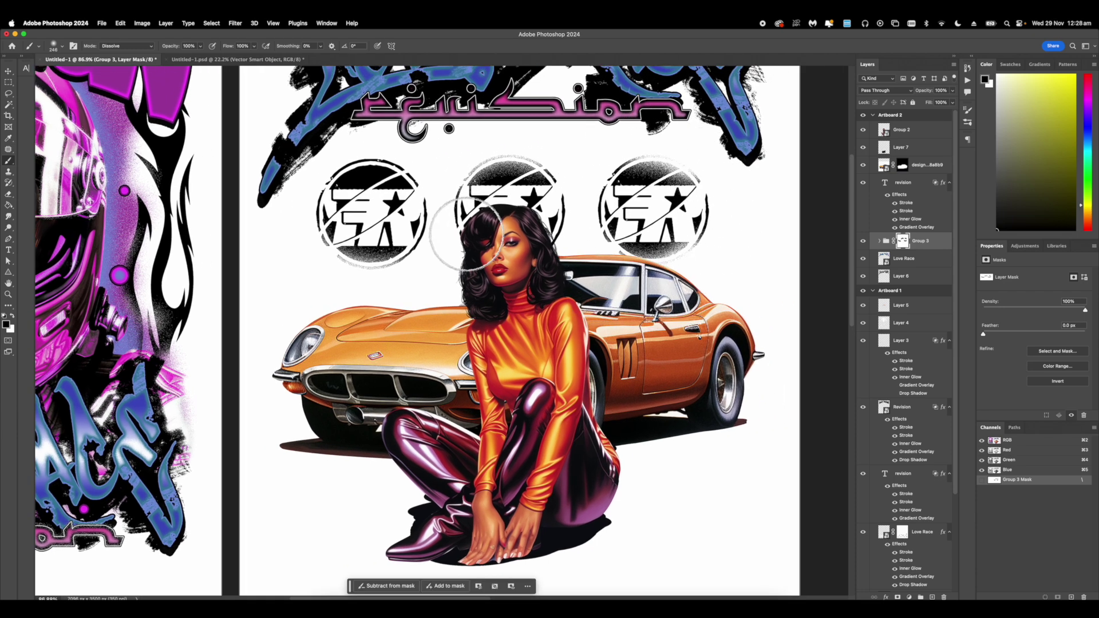
scroll(463, 232, "down", 3)
scroll(466, 229, "up", 2)
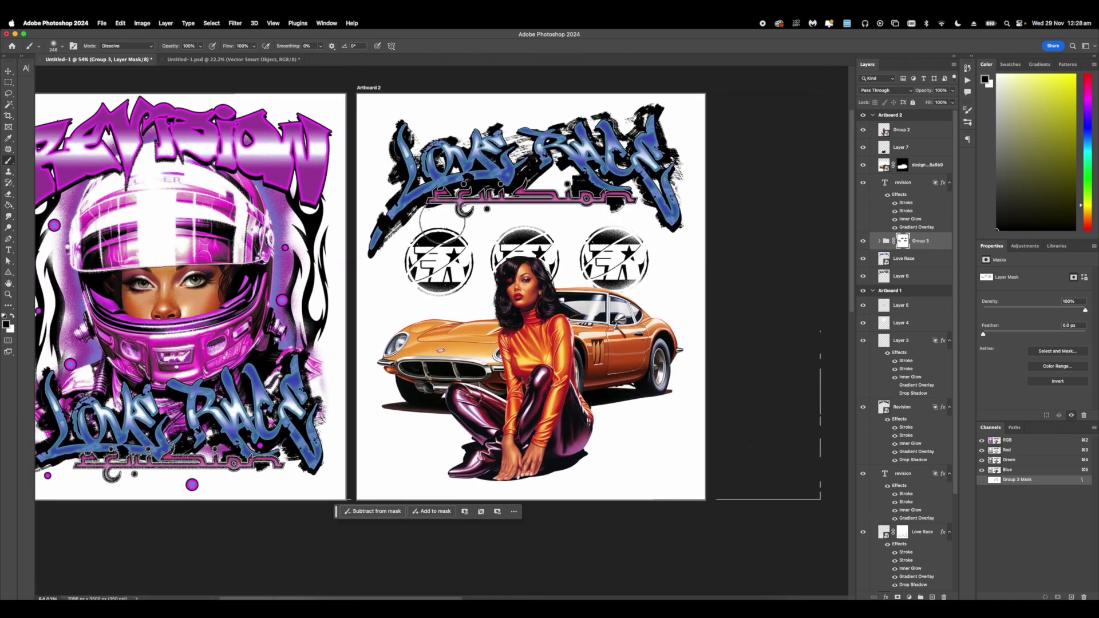
scroll(452, 229, "down", 3)
scroll(440, 223, "up", 2)
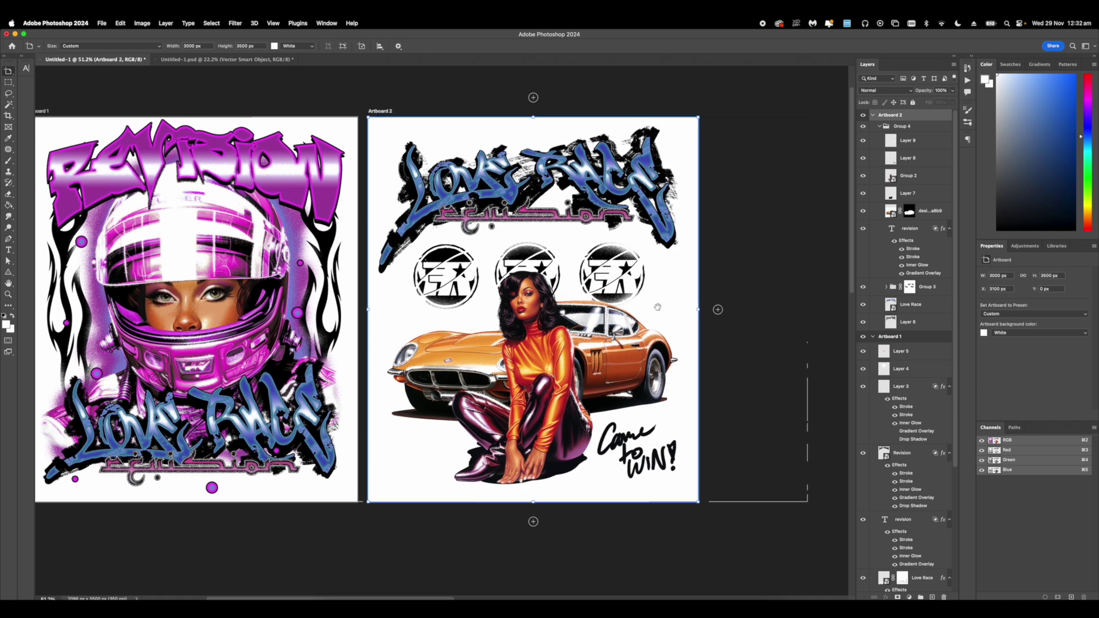
- Collapse Group 4, check its contents by hiding and showing it, and duplicate the group
scroll(598, 330, "left", 2)
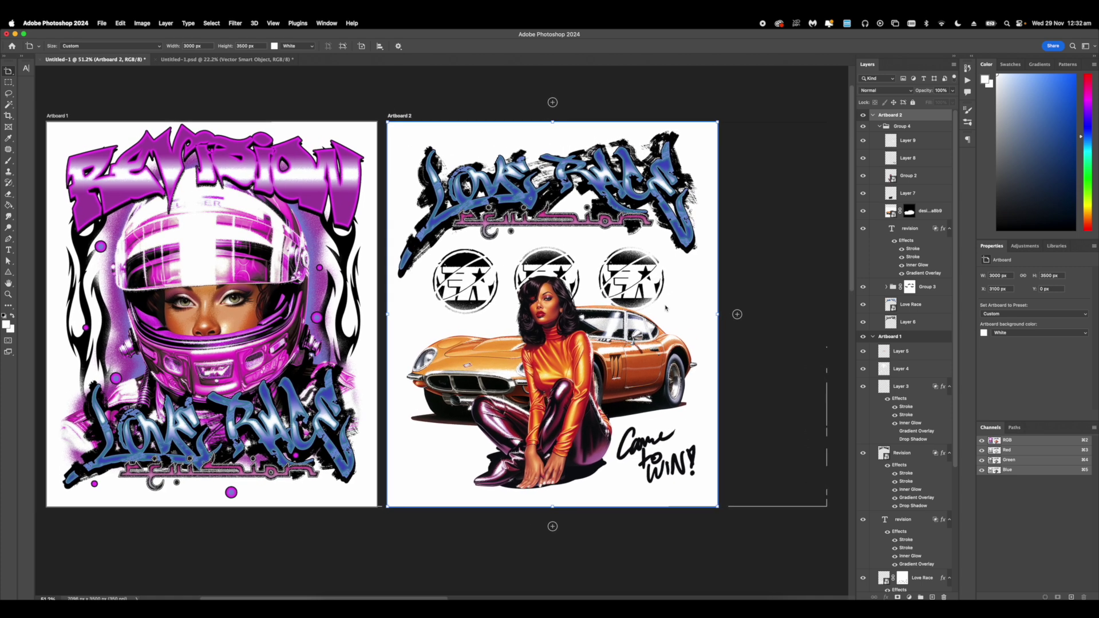
left_click(877, 130)
left_click(877, 126)
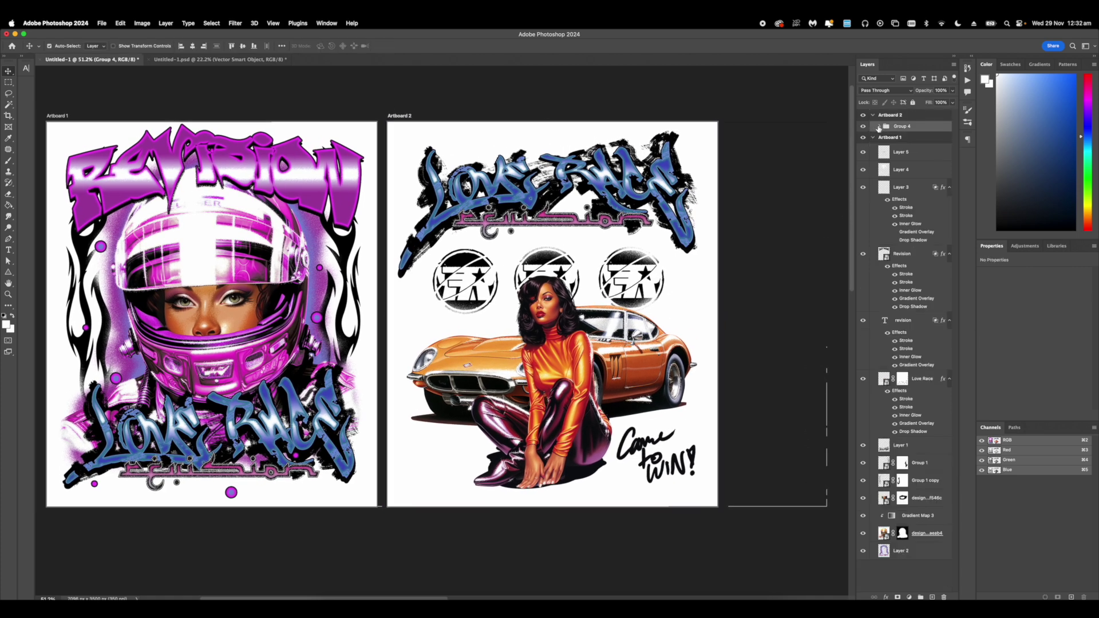
left_click(863, 129)
left_click(863, 128)
key("super+j")
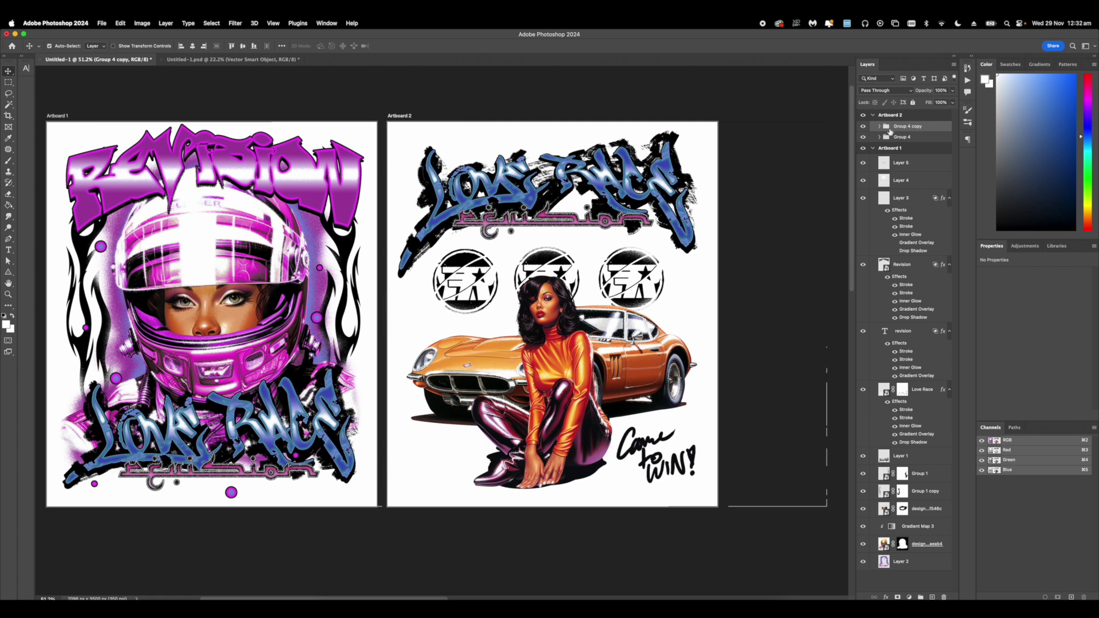
- Convert the Group 4 copy to a smart object
right_click(890, 131)
key("Escape")
right_click(900, 132)
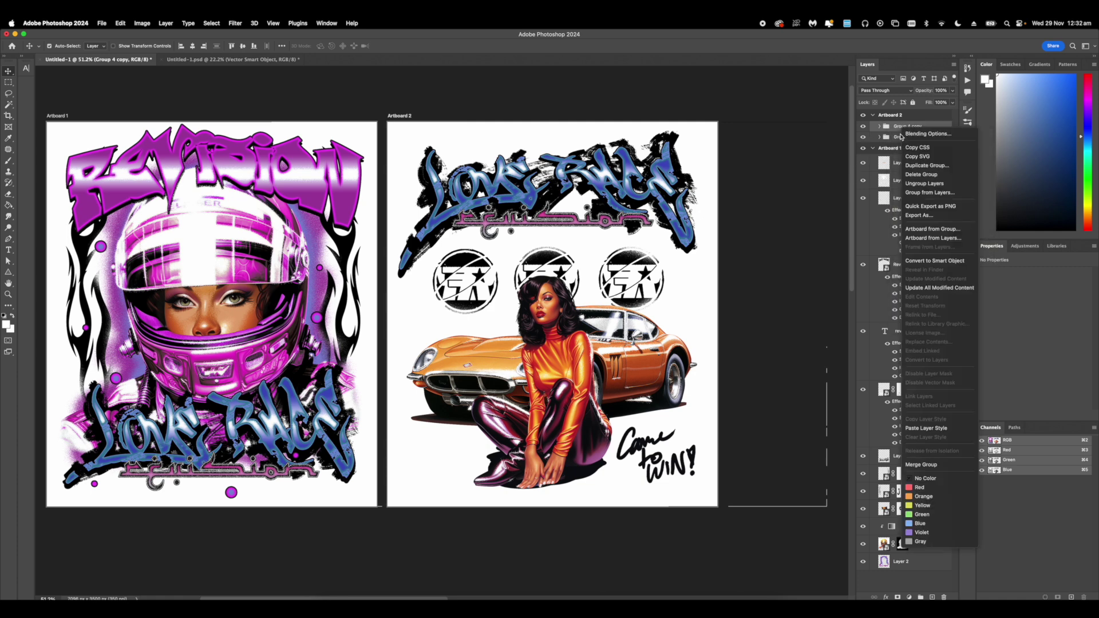
left_click(939, 263)
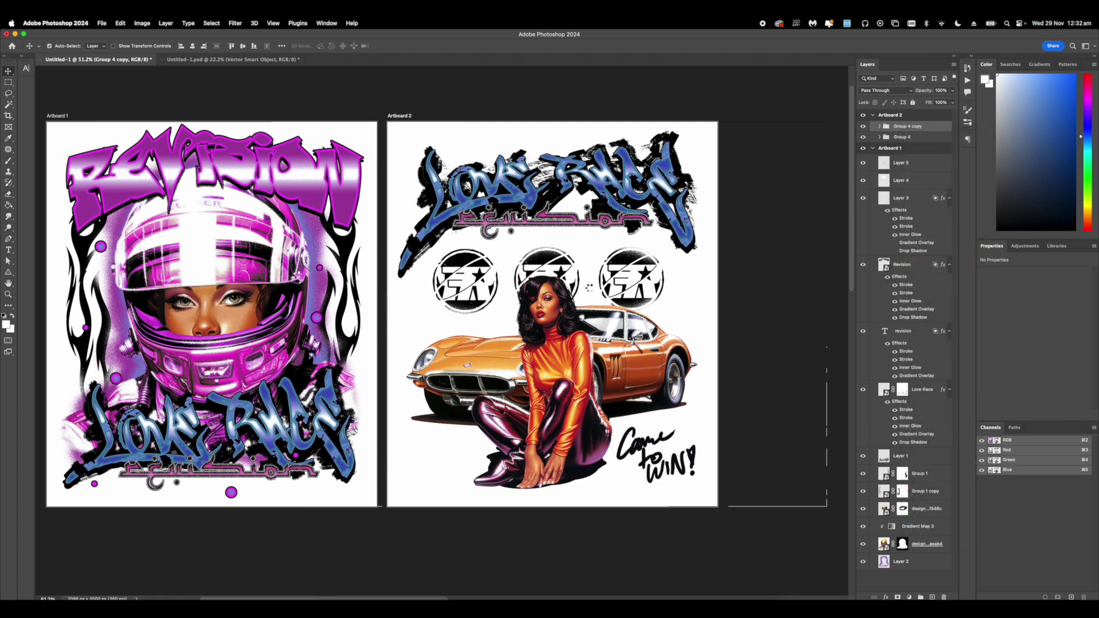
scroll(509, 284, "right", 1)
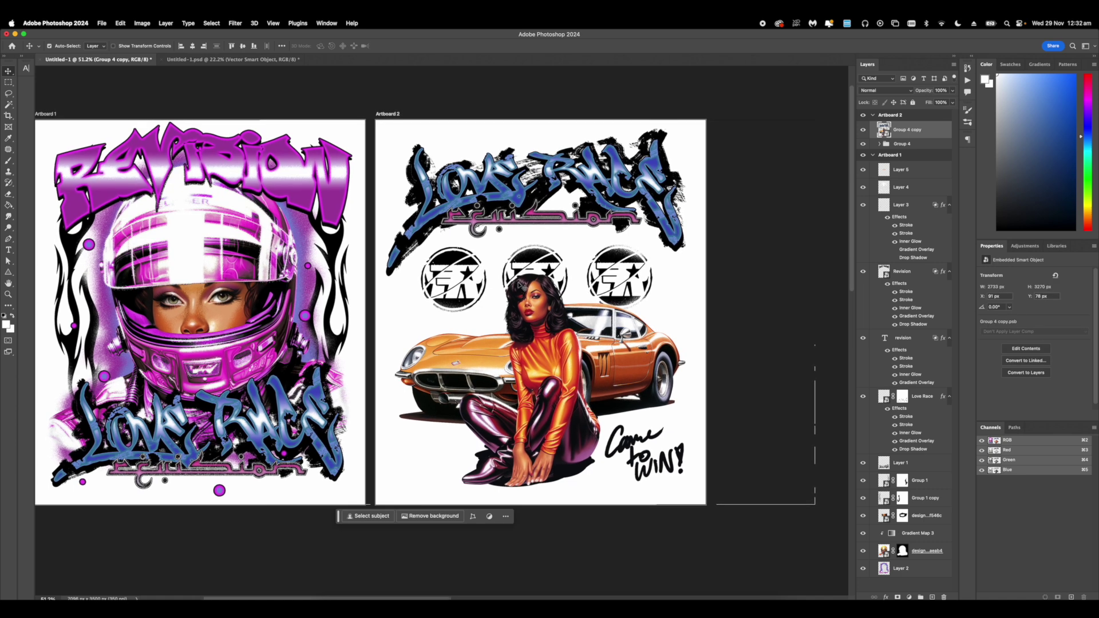
scroll(520, 264, "right", 1)
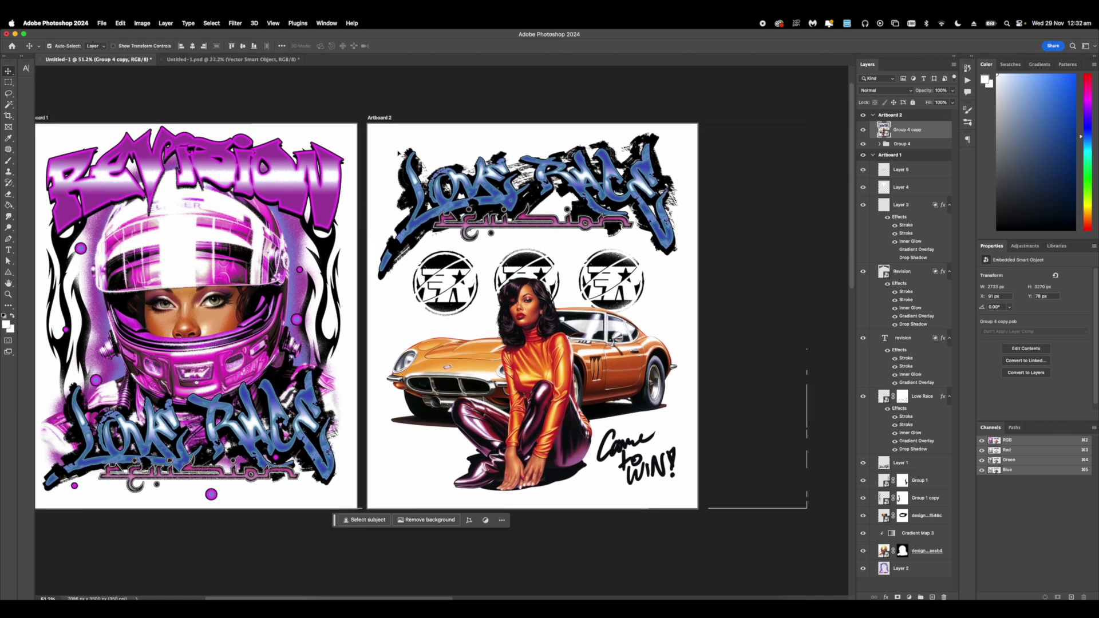
left_click(243, 23)
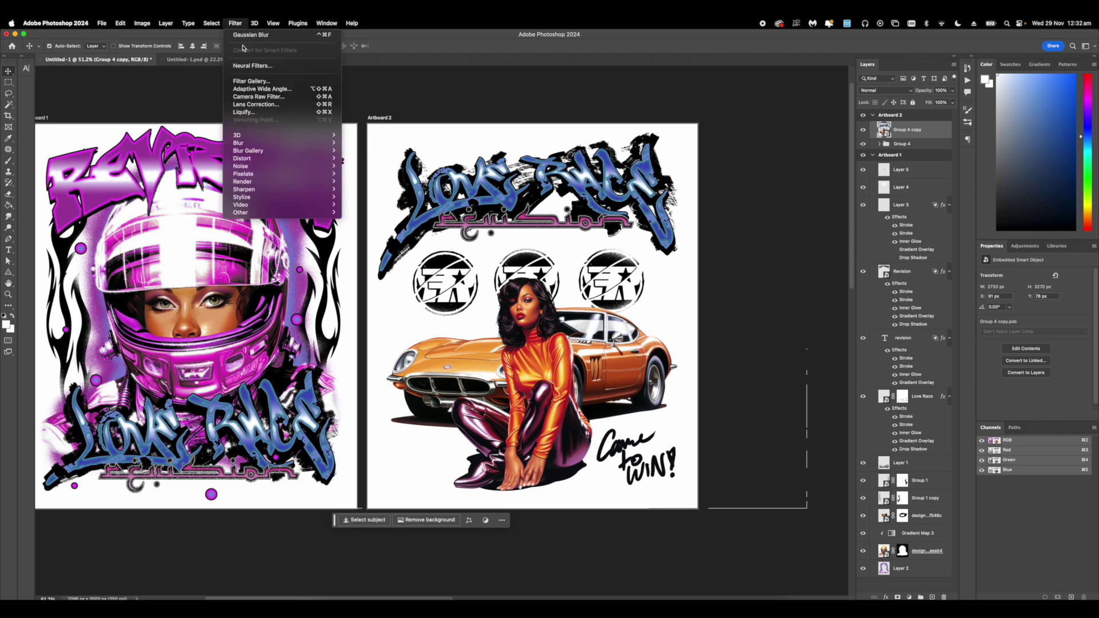
left_click(248, 82)
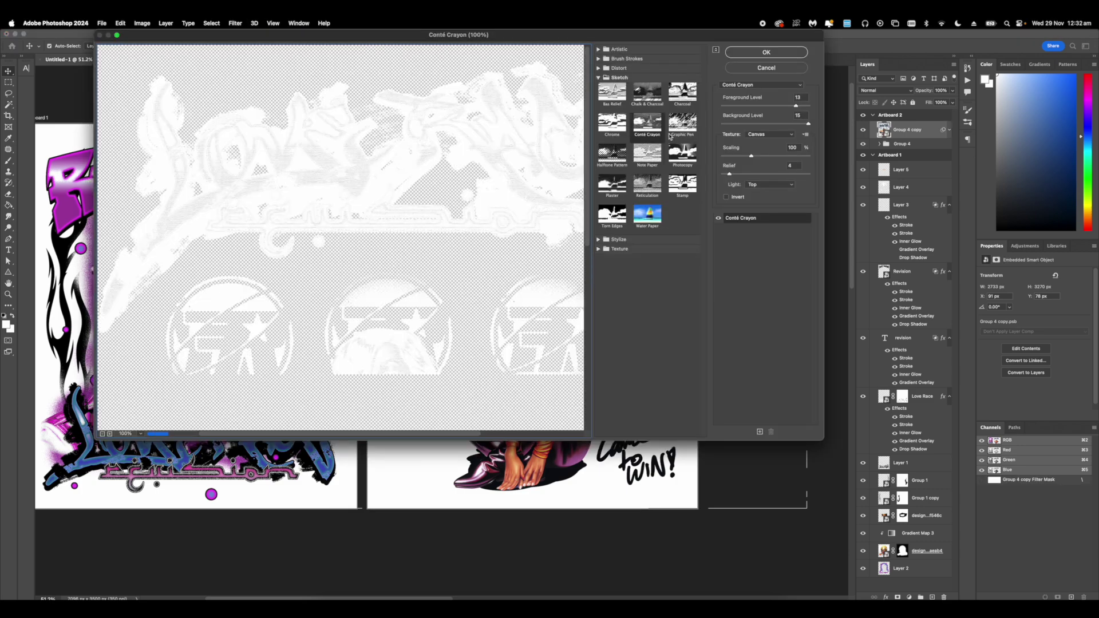
left_click(801, 69)
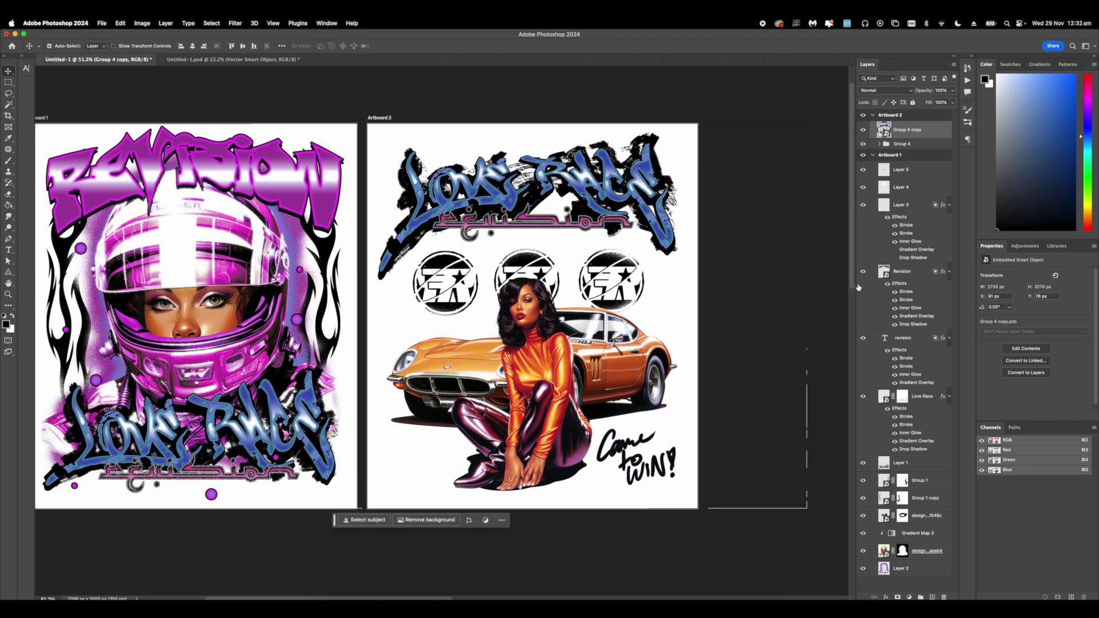
- Apply the Conté Crayon filter from the Filter Gallery to Group 4 copy with black as the foreground colour
left_click(239, 22)
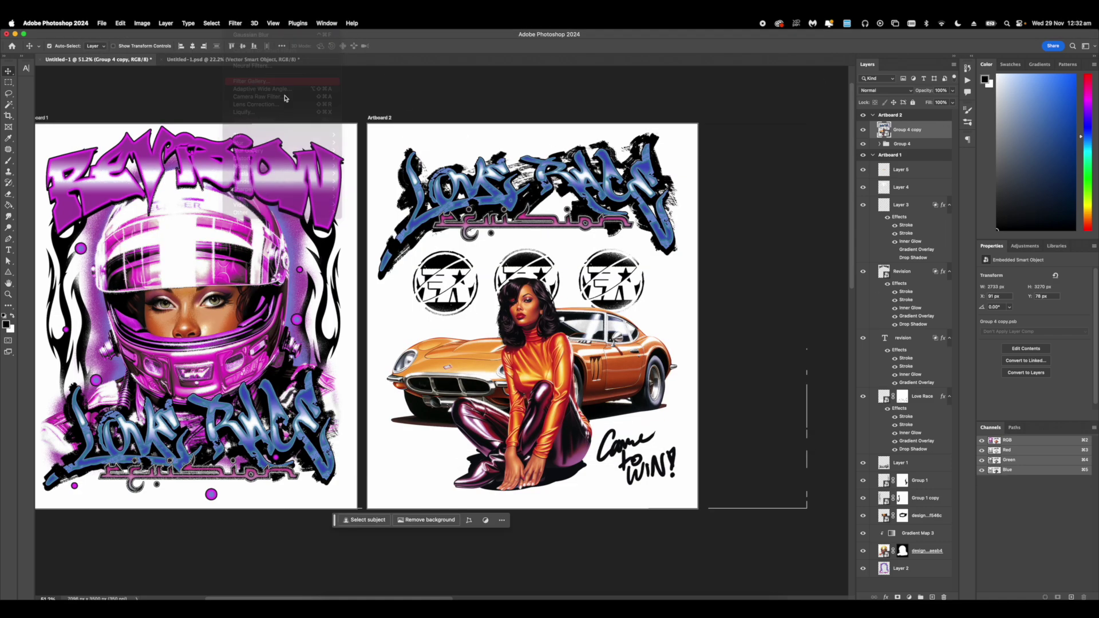
left_click(246, 82)
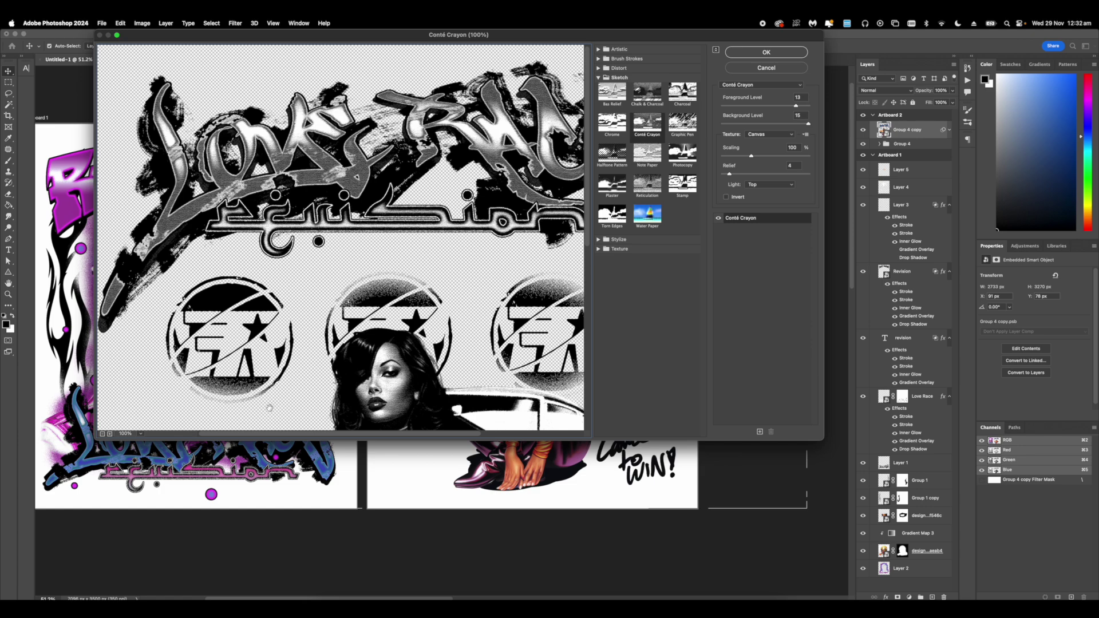
left_click(102, 434)
left_click(746, 52)
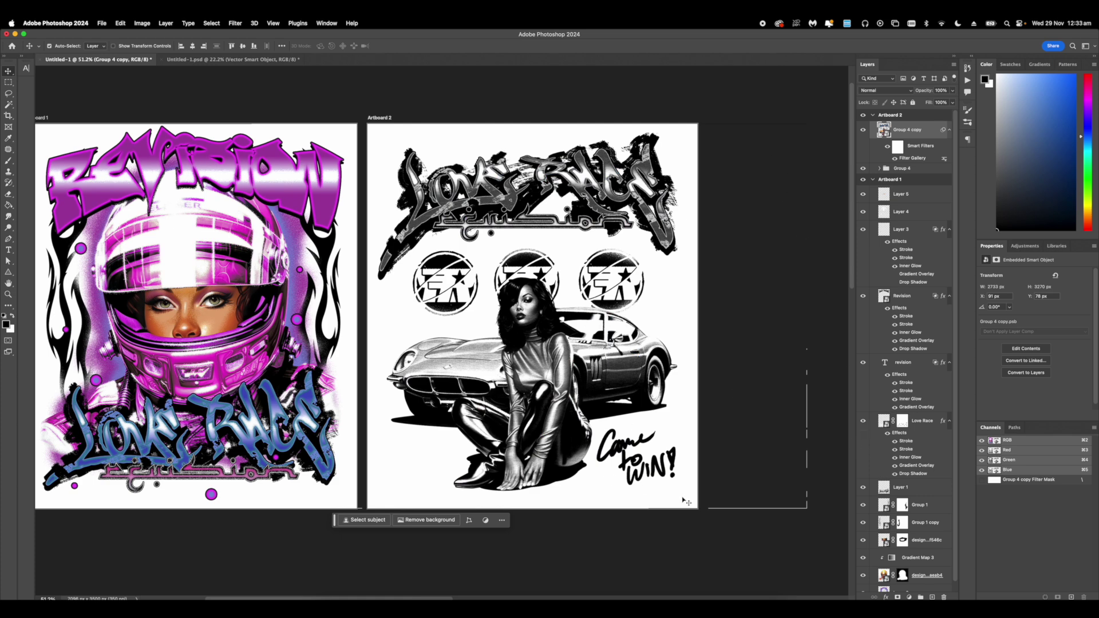
- Set the blend mode of the filtered Group 4 copy to Hard Light and inspect the artwork up close
scroll(721, 272, "right", 2)
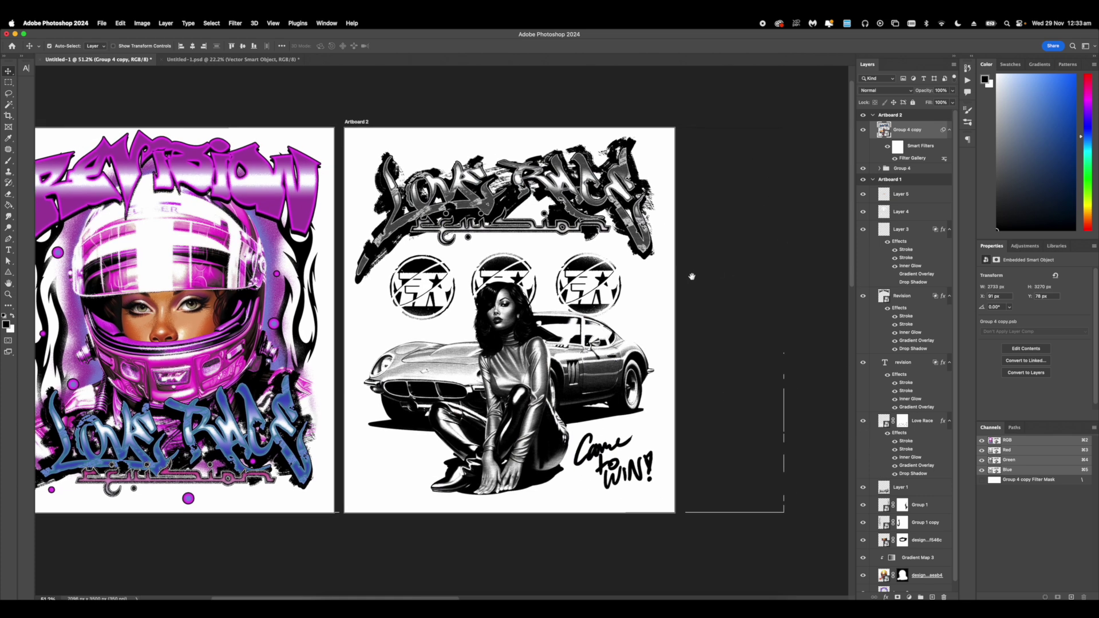
left_click(865, 92)
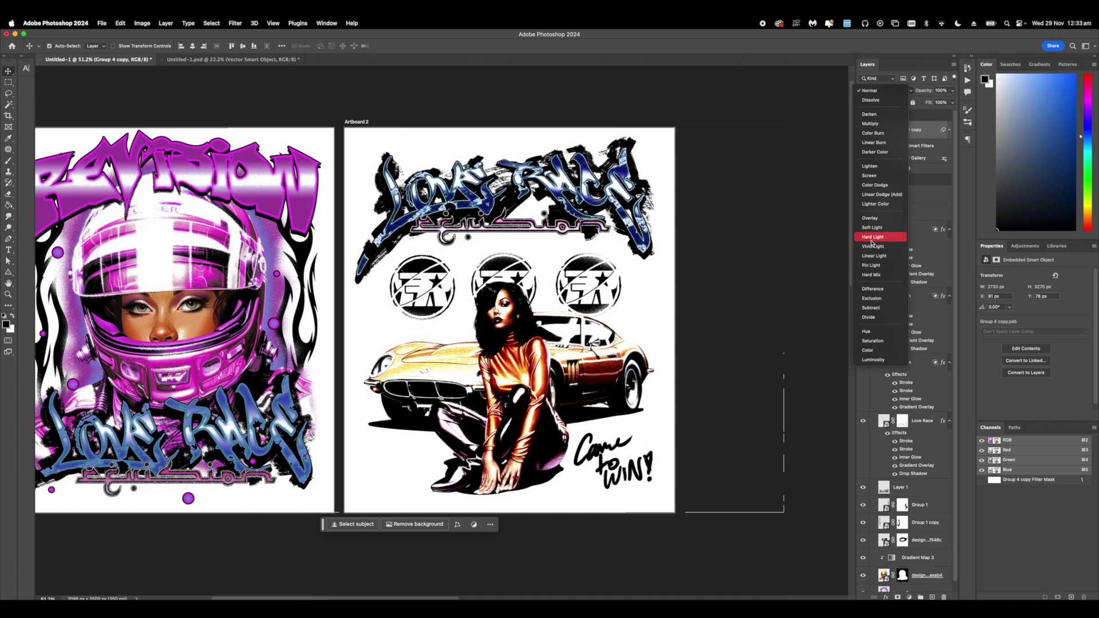
left_click(870, 238)
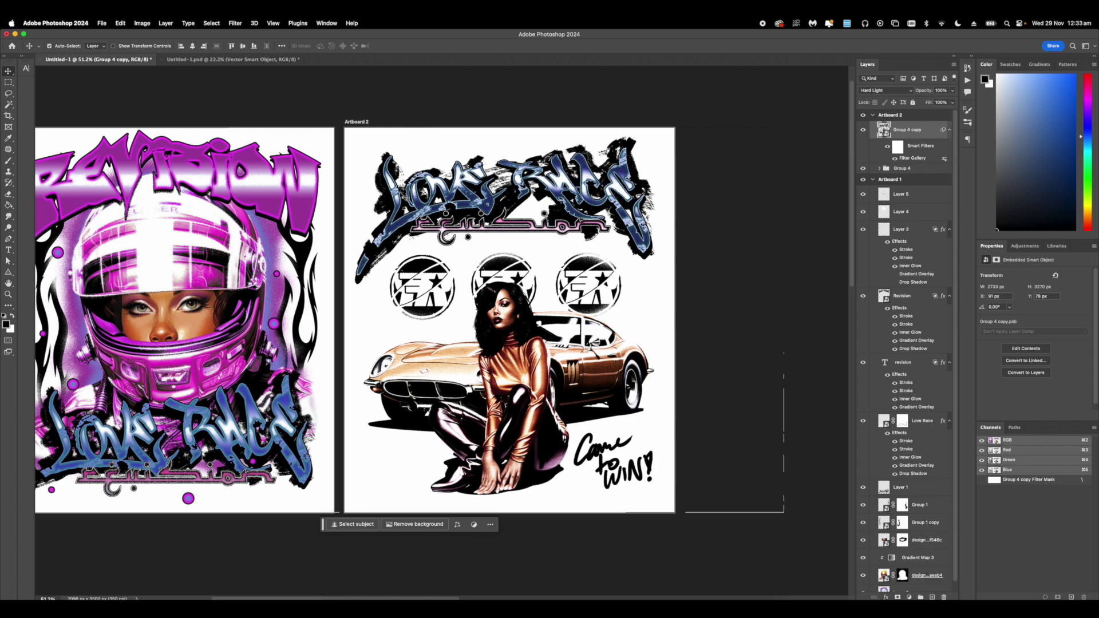
scroll(558, 395, "up", 5)
scroll(508, 190, "up", 3)
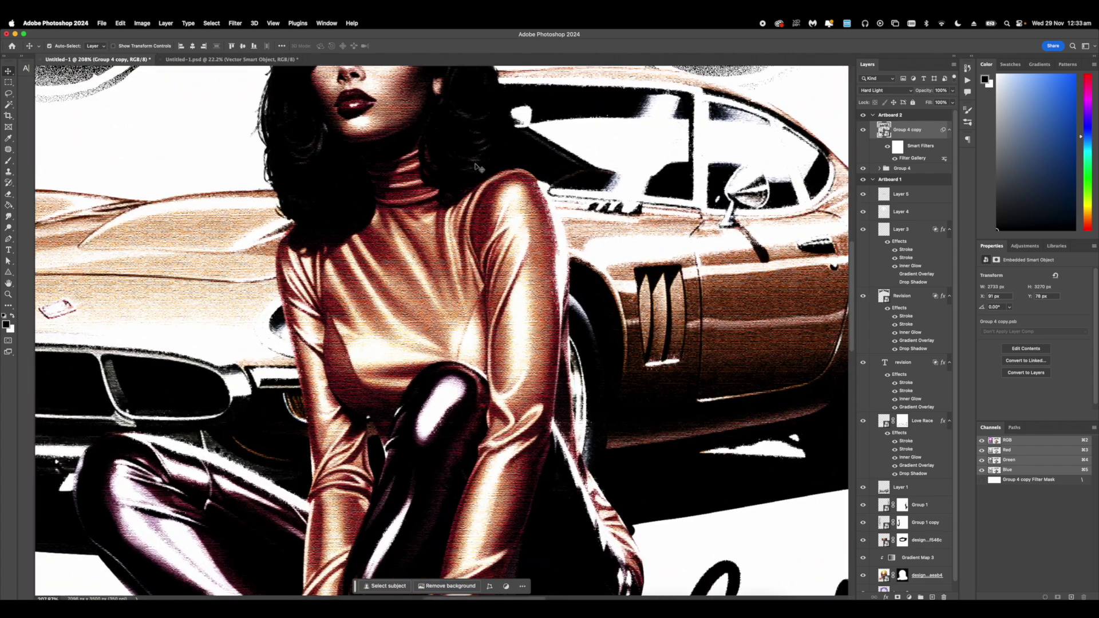
scroll(478, 167, "down", 10)
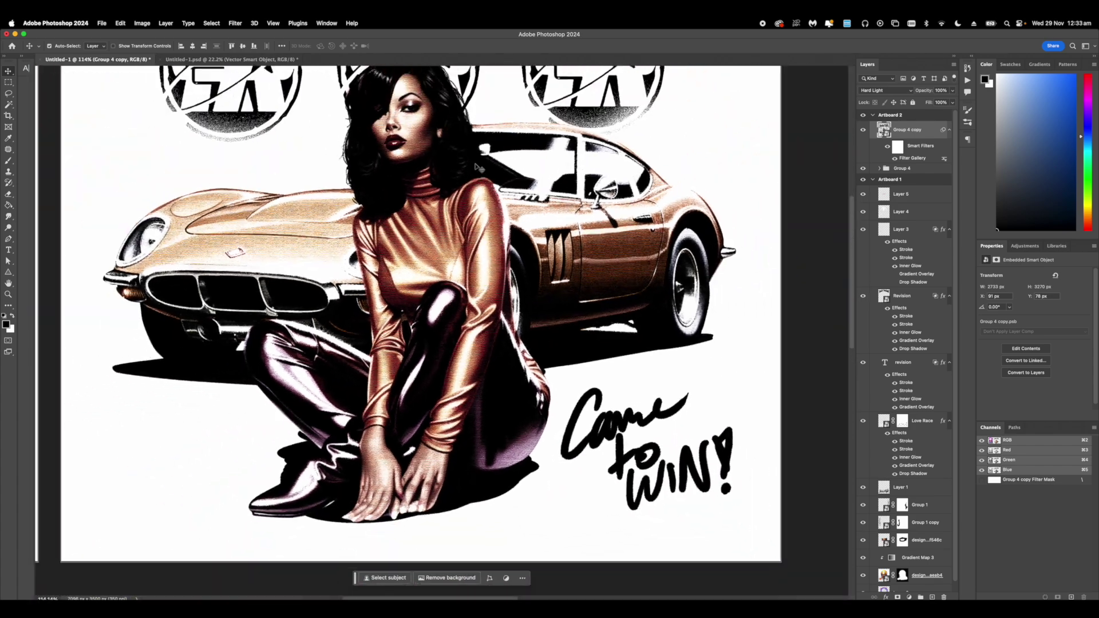
scroll(480, 169, "left", 8)
scroll(479, 169, "up", 2)
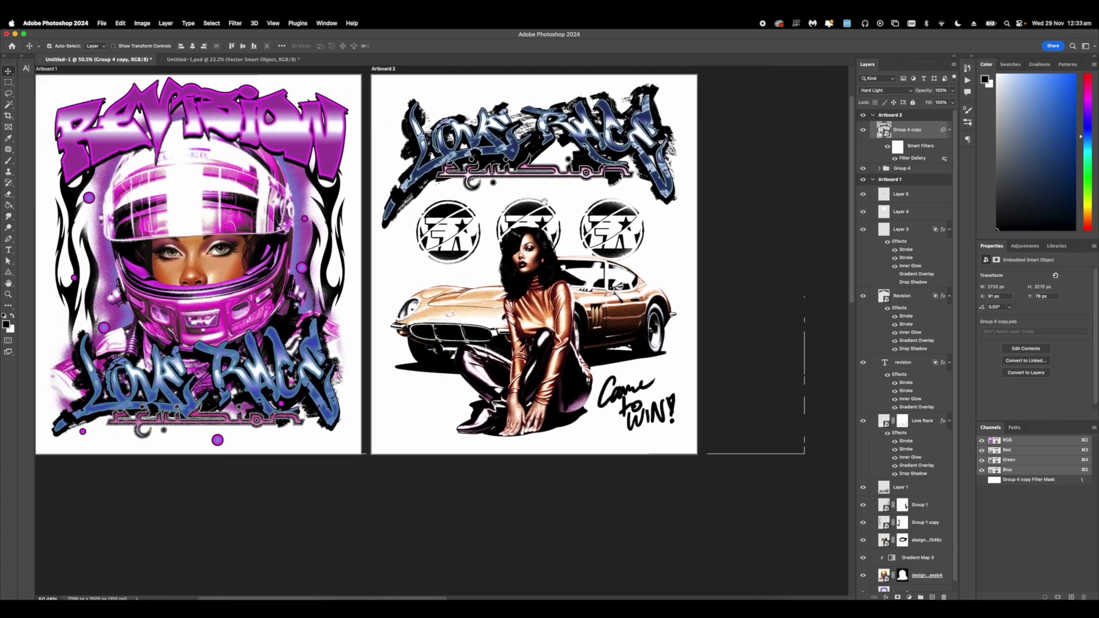
left_click_drag(559, 199, 588, 219)
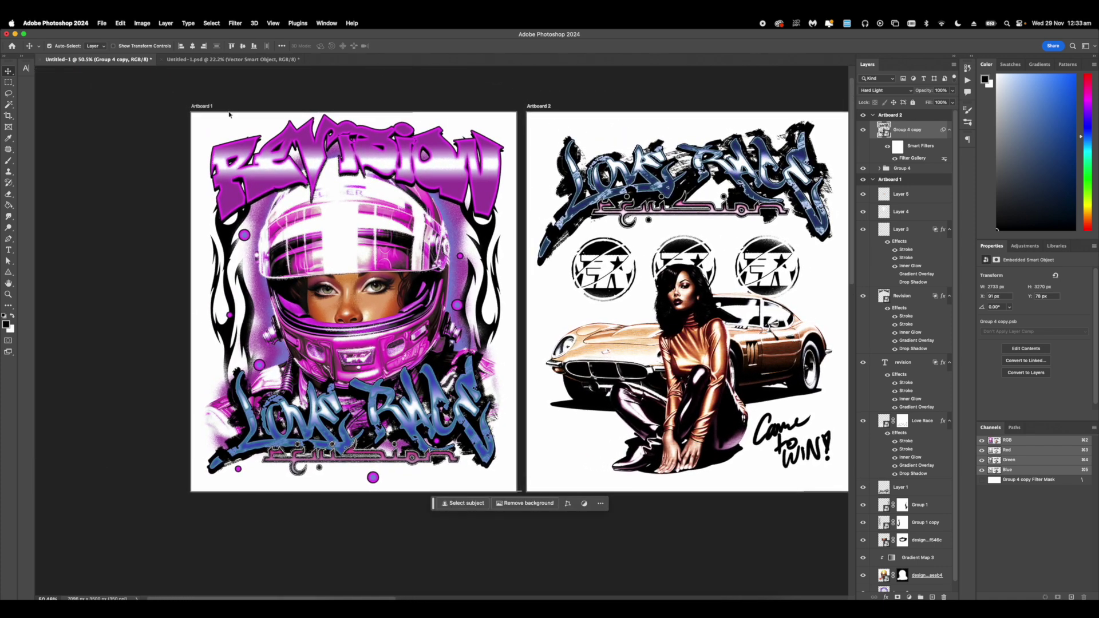
- Group all layers of Artboard 1, from Layer 5 down to Layer 2, and duplicate the group
left_click(214, 107)
left_click(891, 198)
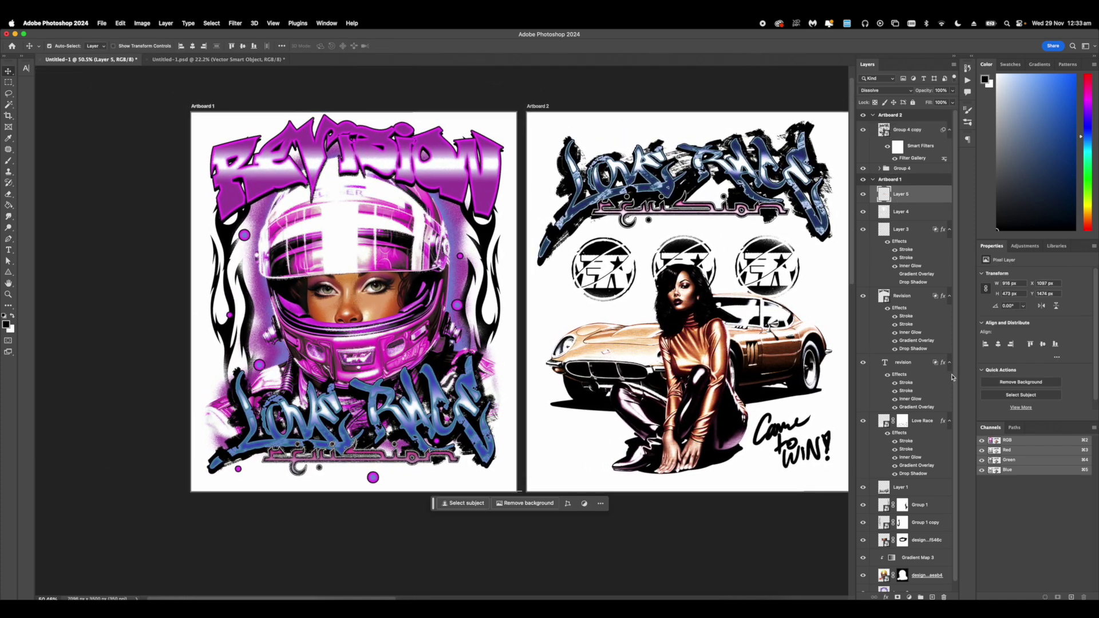
scroll(920, 456, "down", 1)
left_click(913, 582, "shift")
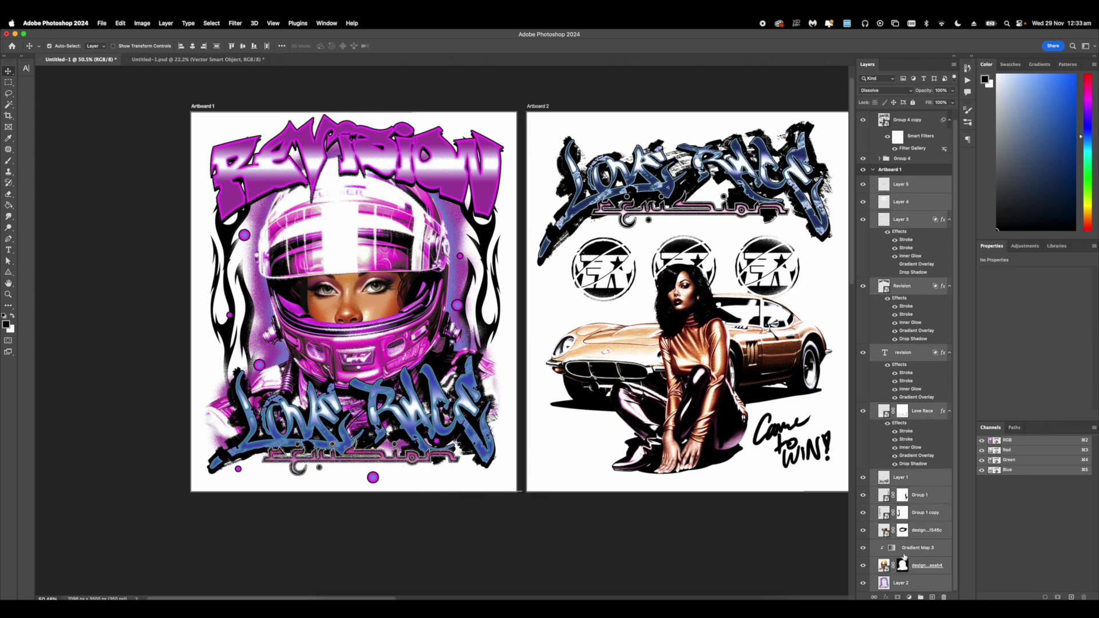
key("super+g")
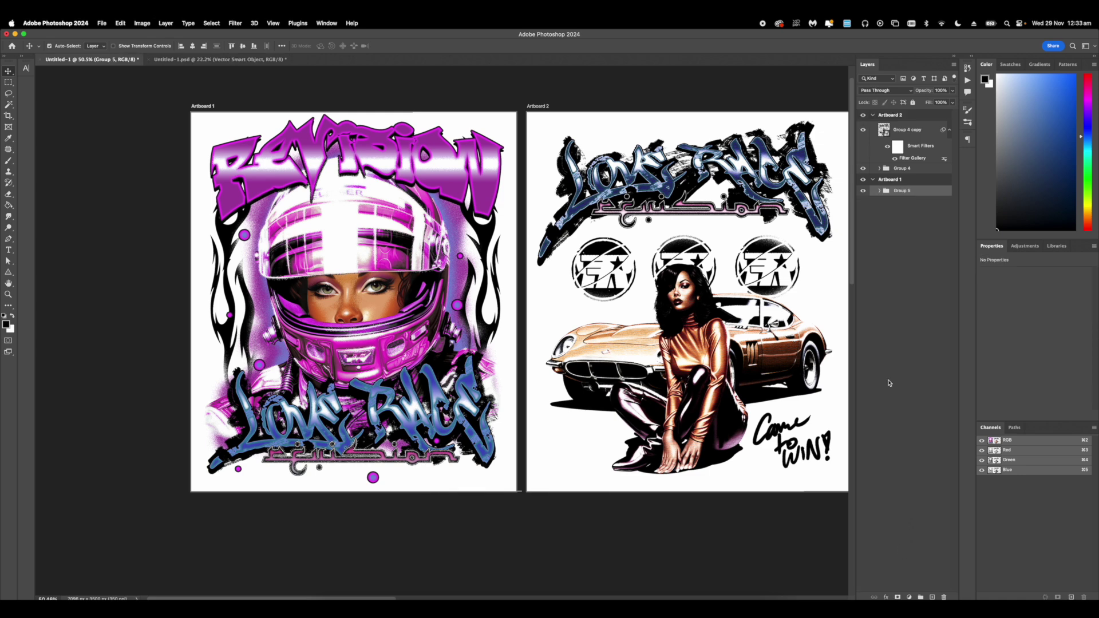
left_click_drag(893, 192, 891, 189)
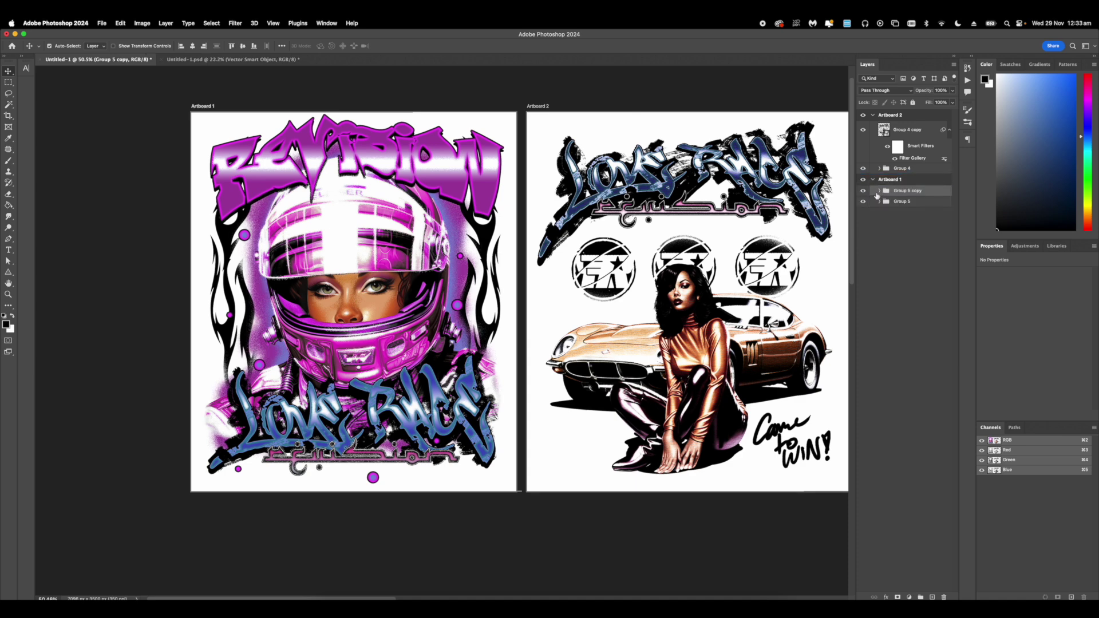
- Convert the Group 5 copy to a smart object and apply the Conté Crayon filter from the Filter Gallery to it
right_click(907, 192)
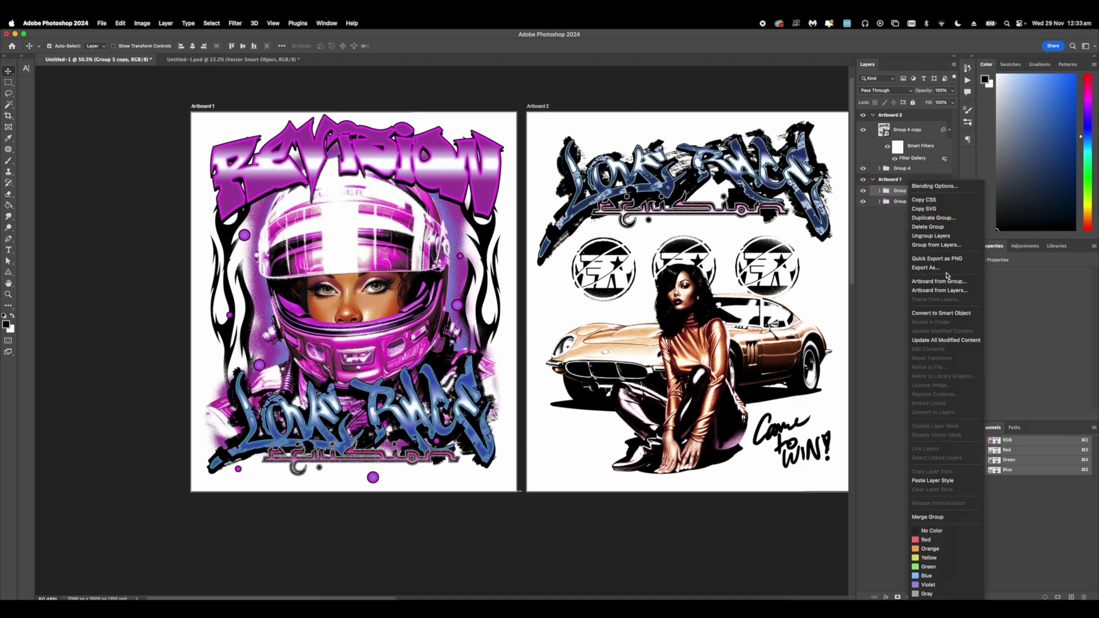
left_click(950, 314)
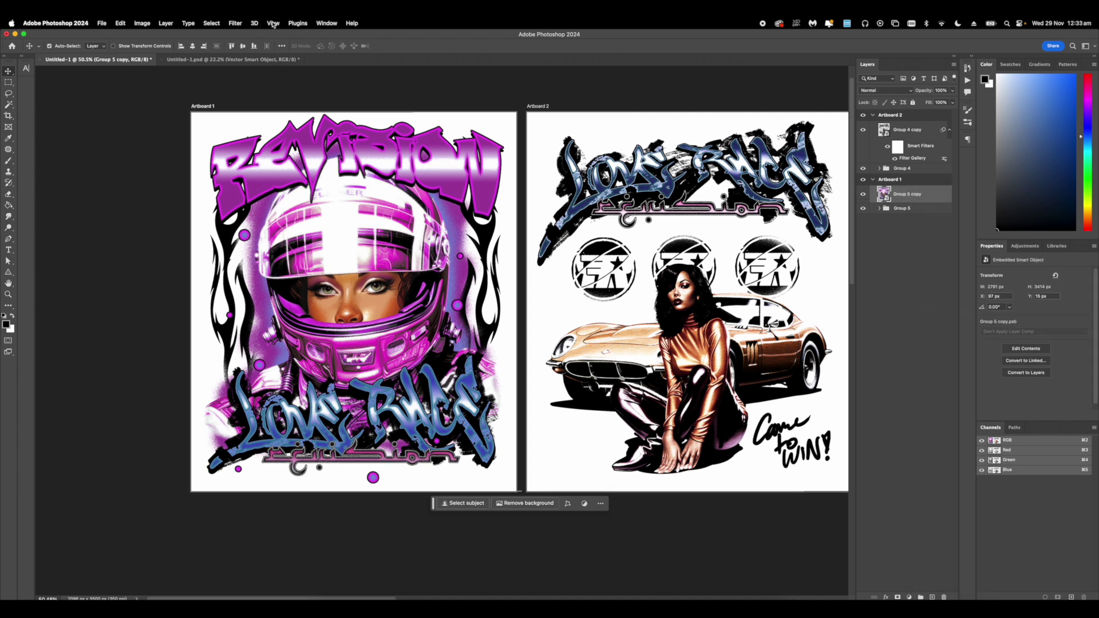
left_click(231, 25)
left_click(289, 82)
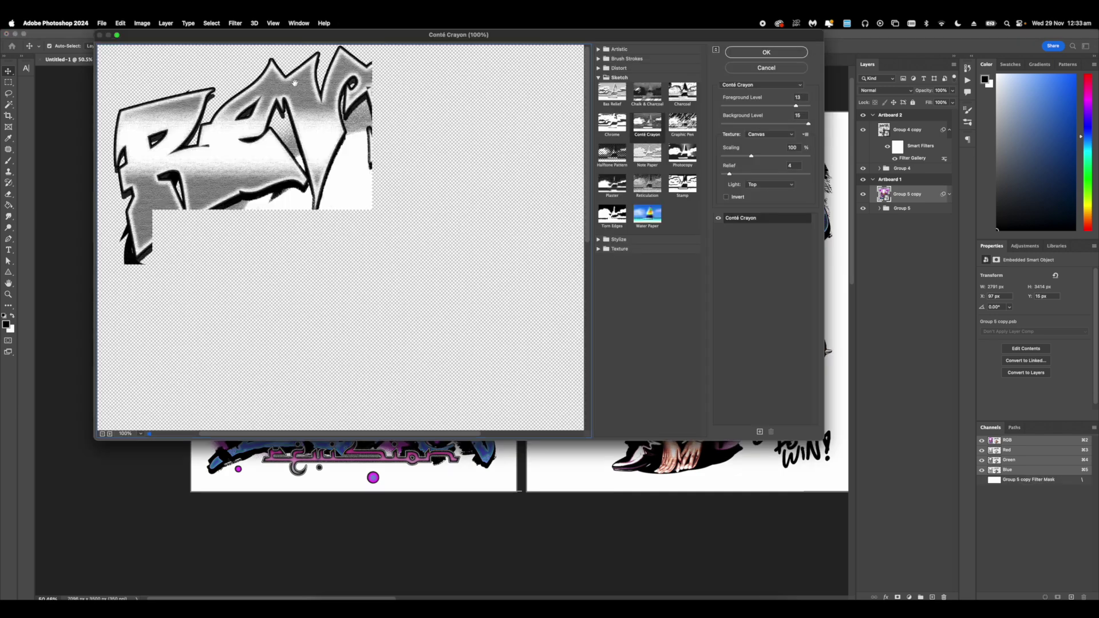
left_click(765, 52)
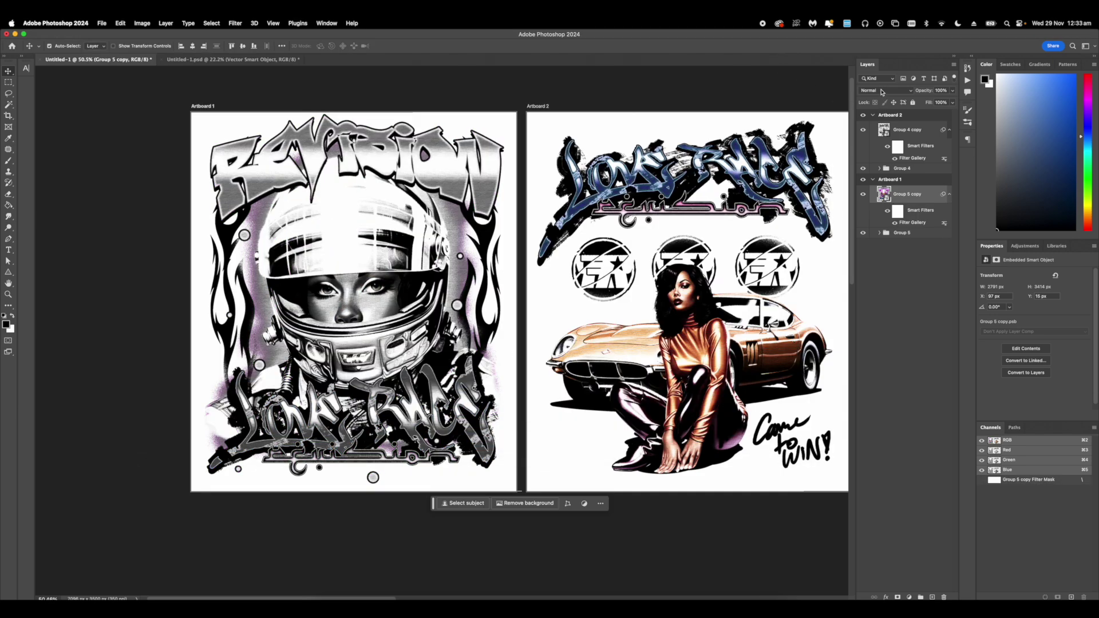
- Set the blend mode of the filtered Group 5 copy on Artboard 1 to Hard Light, matching Group 4 copy
left_click(900, 132)
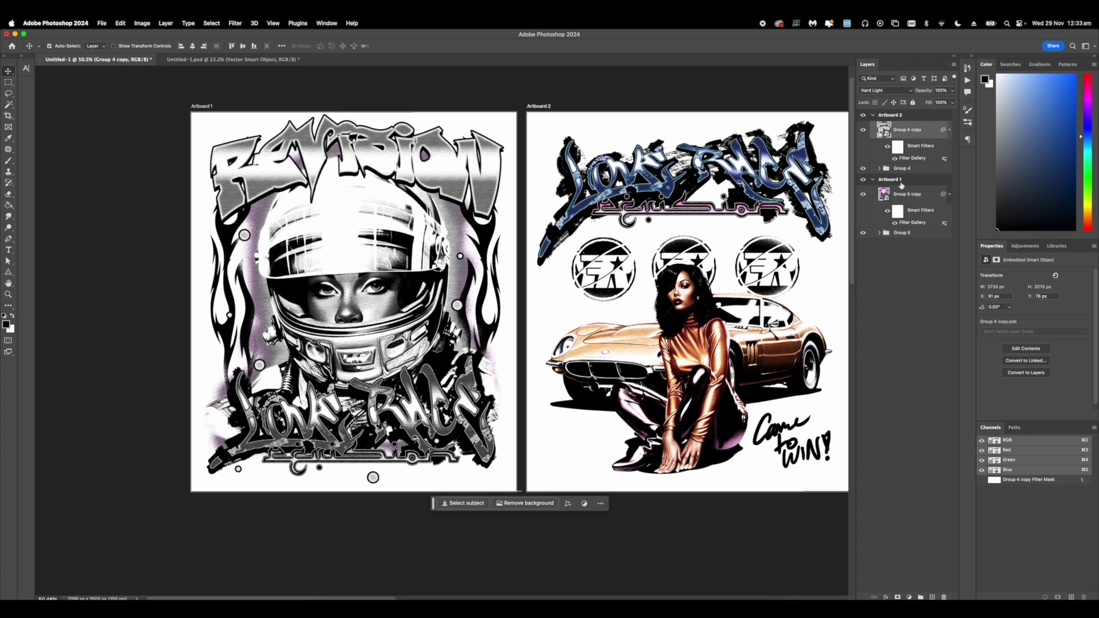
left_click(898, 179)
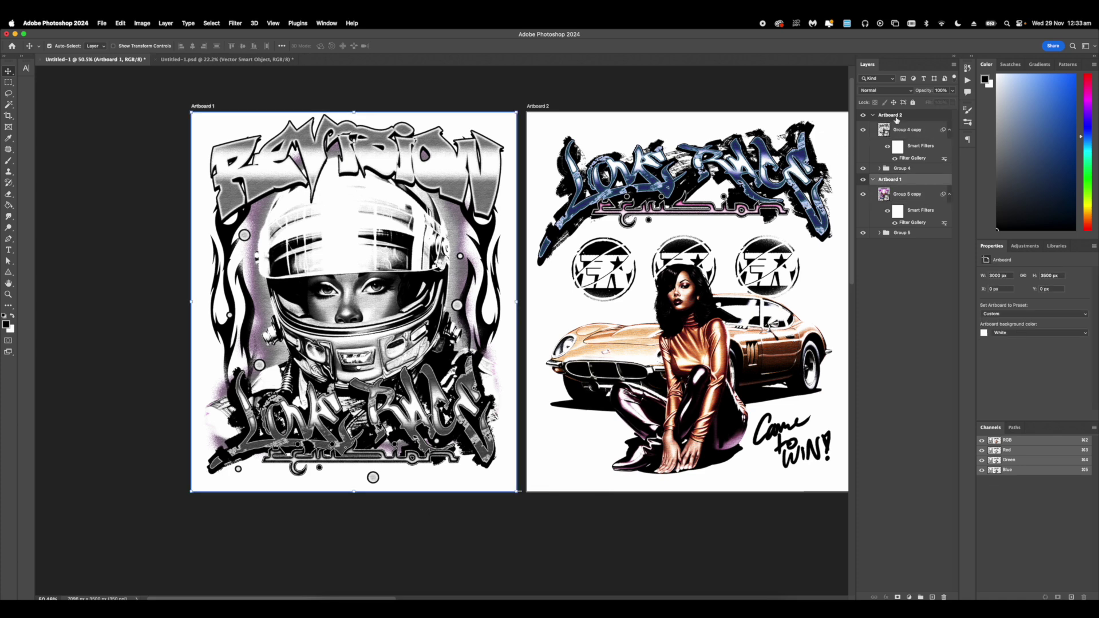
left_click(896, 196)
left_click(884, 91)
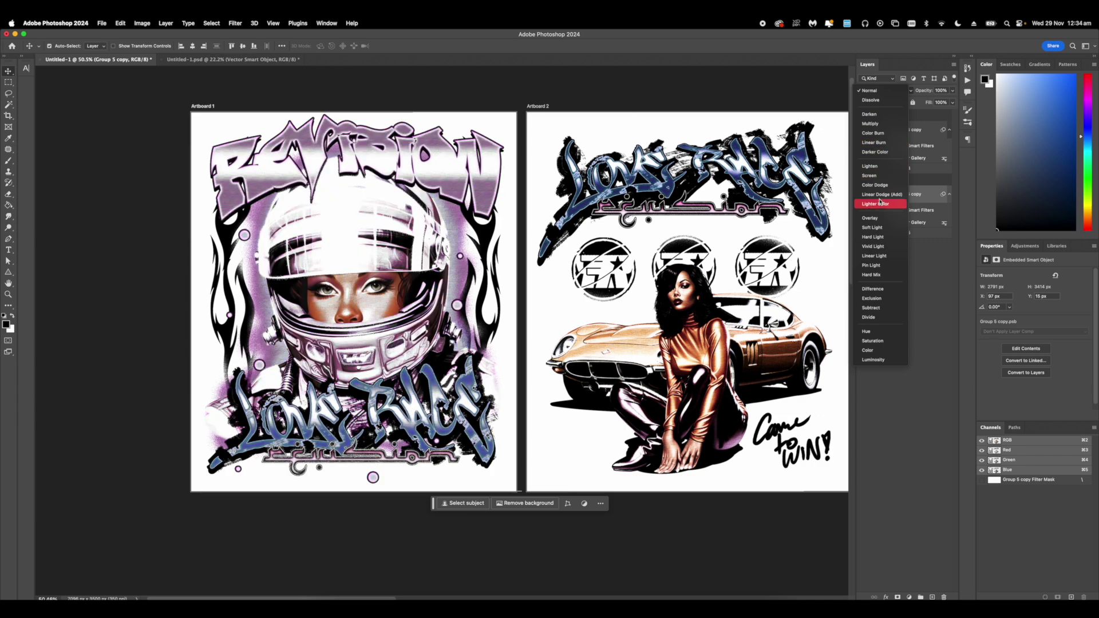
left_click(879, 237)
key("super+0")
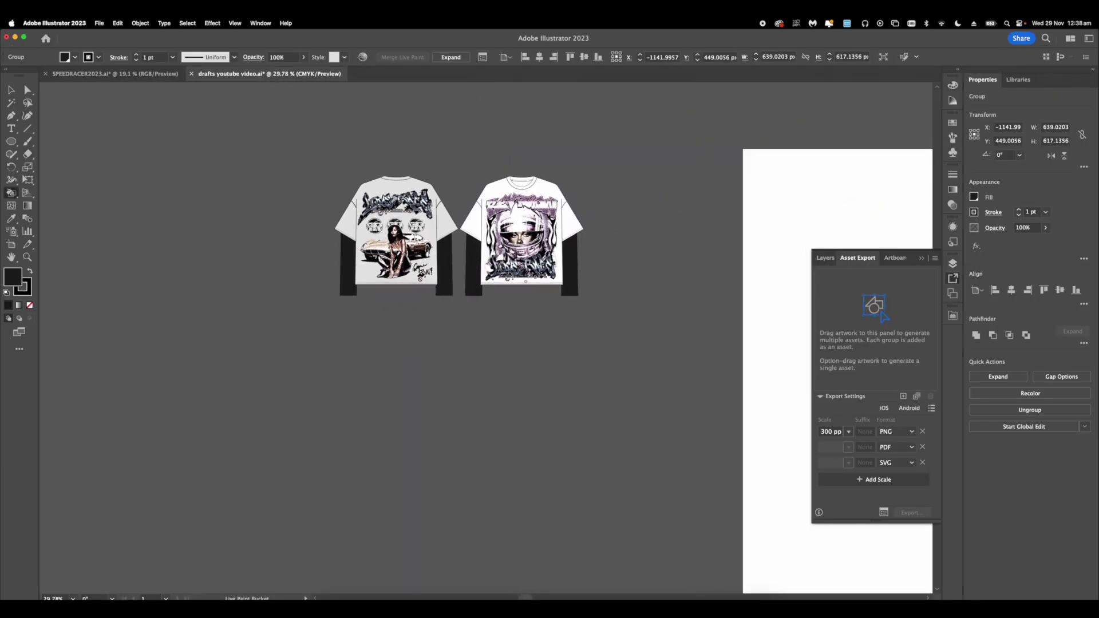
- In Illustrator, copy the jagged curved speed-stripe graphic from SPEEDRACER2023.ai and paste it into the shirt mockup document, drafts youtube video.ai
left_click_drag(415, 267, 519, 250)
left_click_drag(519, 250, 457, 297)
key("v")
left_click(114, 102)
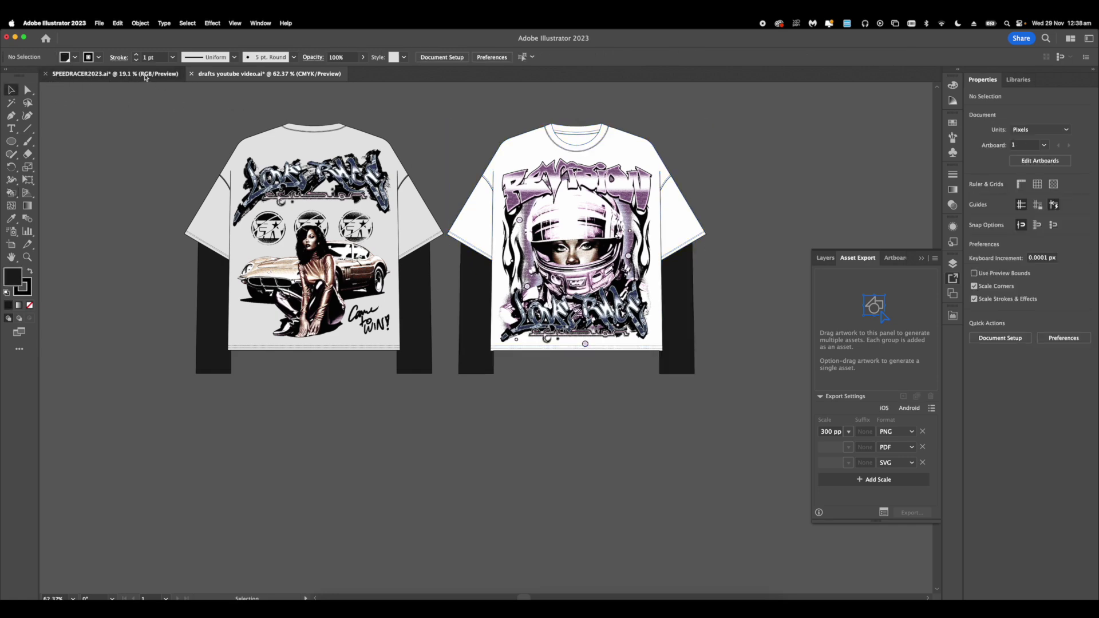
left_click(145, 77)
left_click(704, 259)
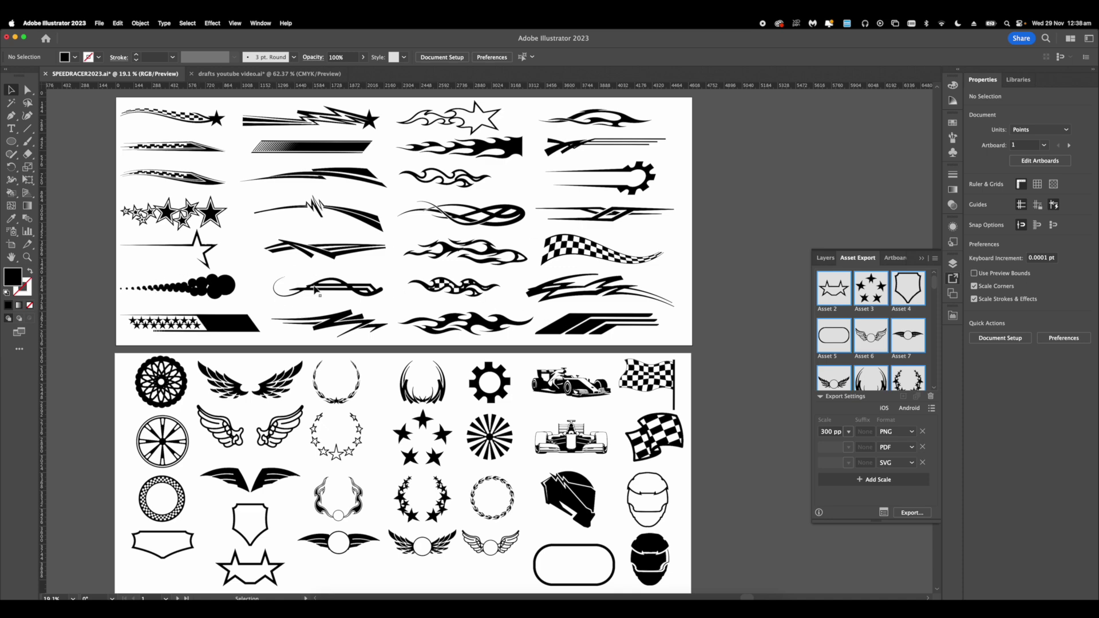
left_click(585, 283)
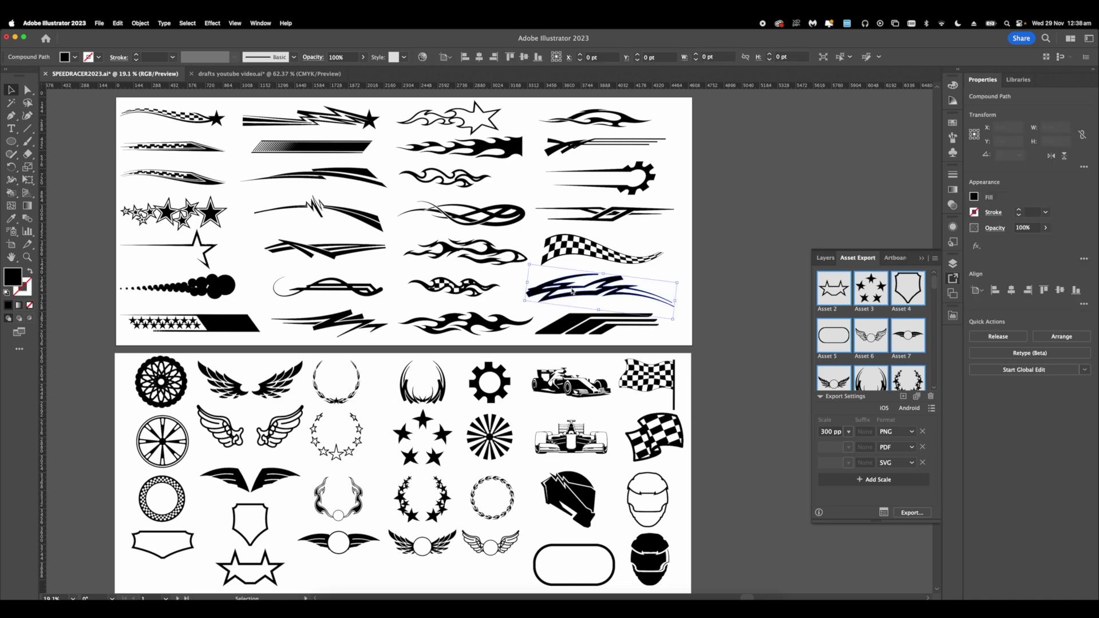
left_click(272, 74)
key("super+v")
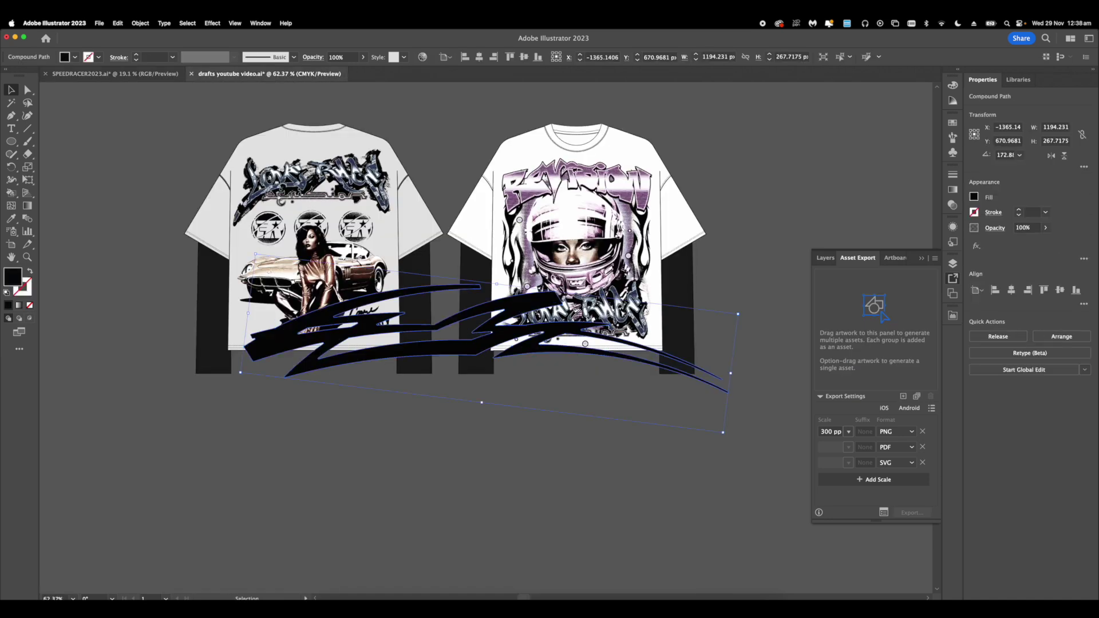
- Rotate the pasted speed-stripe graphic until it stands nearly upright with its thin tips pointing up
scroll(486, 338, "right", 3)
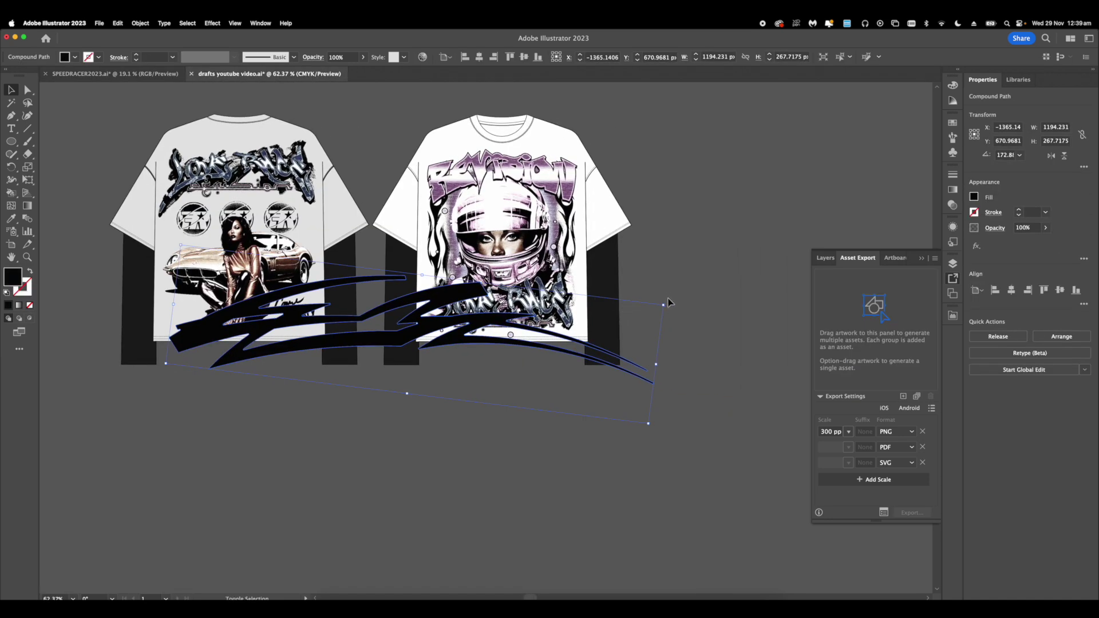
left_click_drag(662, 303, 215, 176)
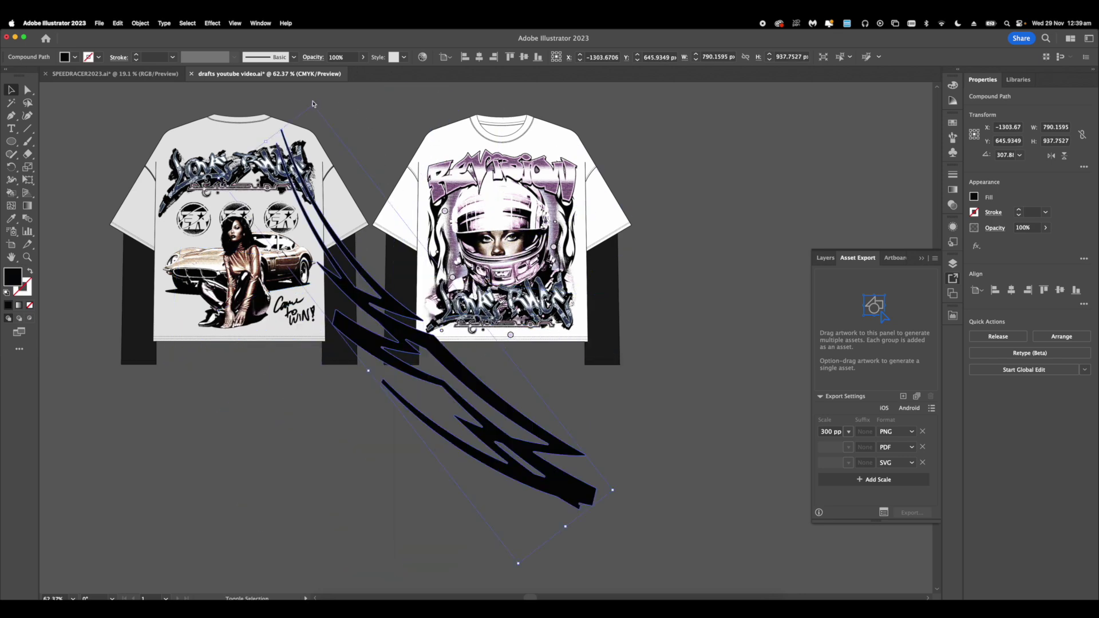
left_click_drag(375, 108, 428, 107)
scroll(446, 106, "left", 5)
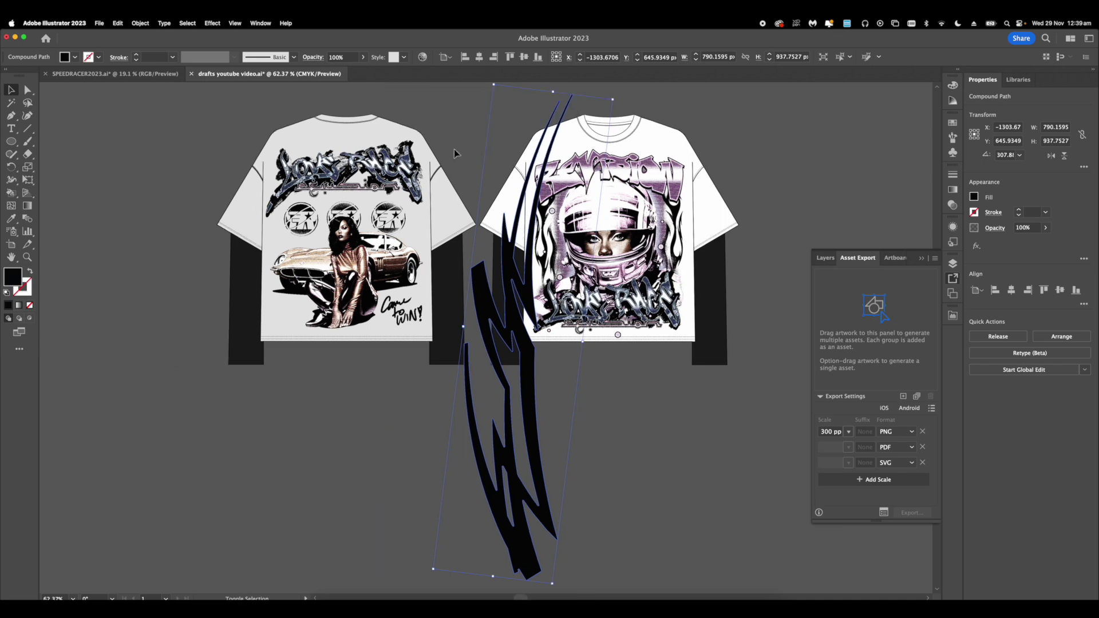
- Shrink the speed-stripe graphic to about 87 × 387 px, place it over the helmet shirt's left sleeve, and undo the last stray change
left_click_drag(584, 346, 491, 343)
scroll(490, 342, "up", 5)
scroll(491, 346, "right", 3)
scroll(491, 346, "up", 2)
left_click_drag(414, 320, 456, 256)
left_click_drag(467, 176, 477, 92)
left_click_drag(458, 242, 455, 251)
key("super+z")
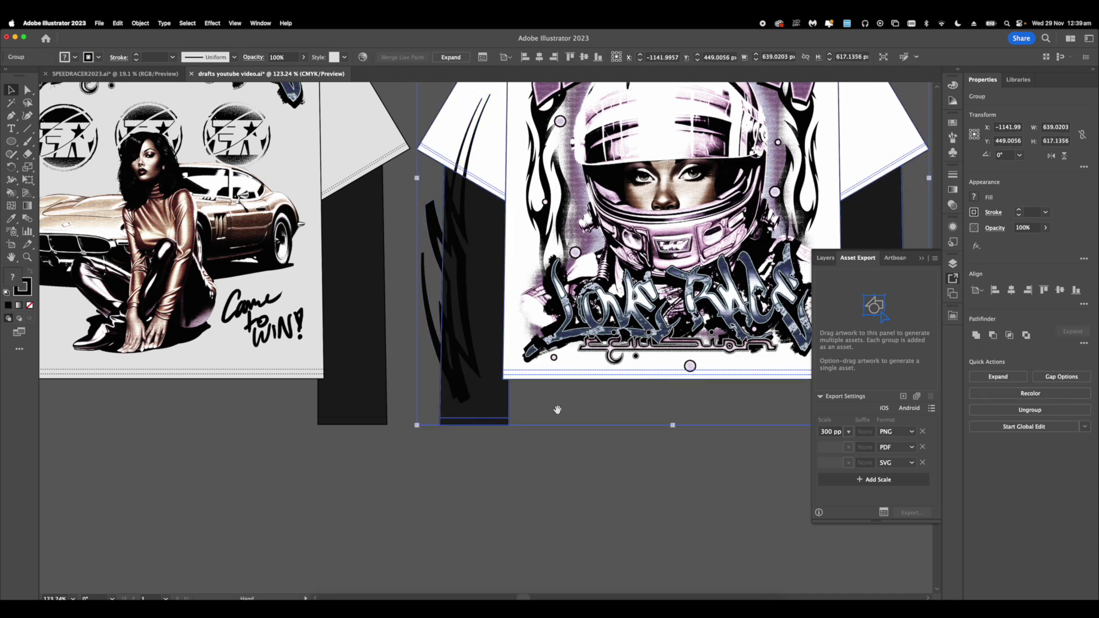
- Reposition the black speed-stripe graphic over the helmet shirt's left sleeve and rotate it slightly counterclockwise to follow the sleeve
left_click_drag(561, 412, 507, 419)
left_click(508, 419)
left_click(407, 230)
left_click_drag(413, 226, 405, 264)
key("v")
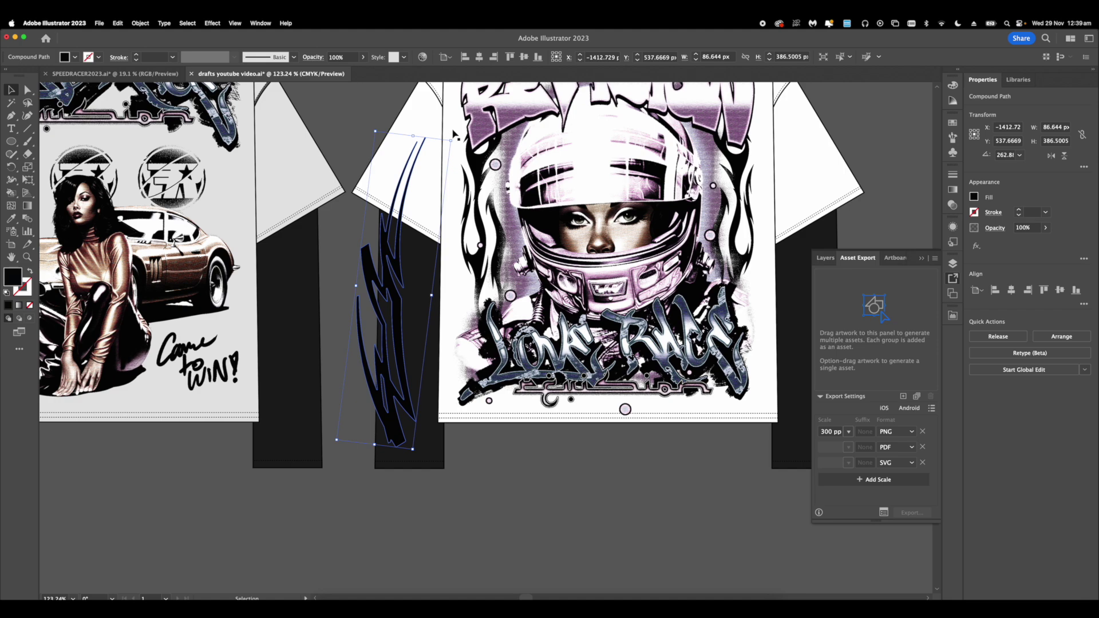
left_click_drag(452, 139, 417, 150)
scroll(450, 139, "down", 3)
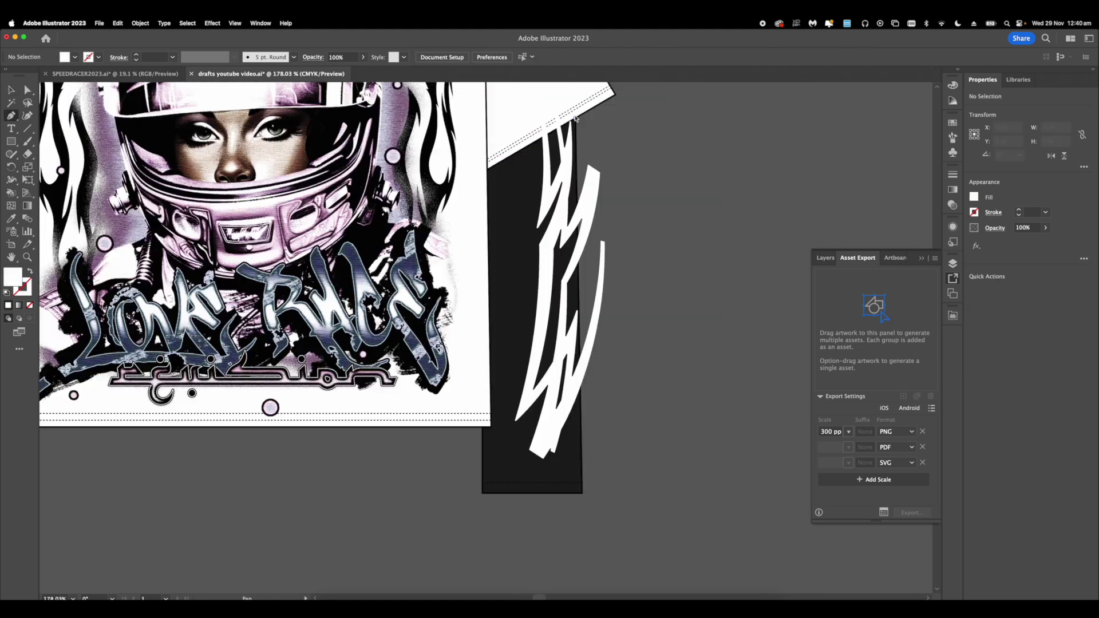
- Draw a closed four-corner Pen path around the helmet shirt's black right sleeve, following the slanted short-sleeve hem at its upper end
left_click(578, 298, "super")
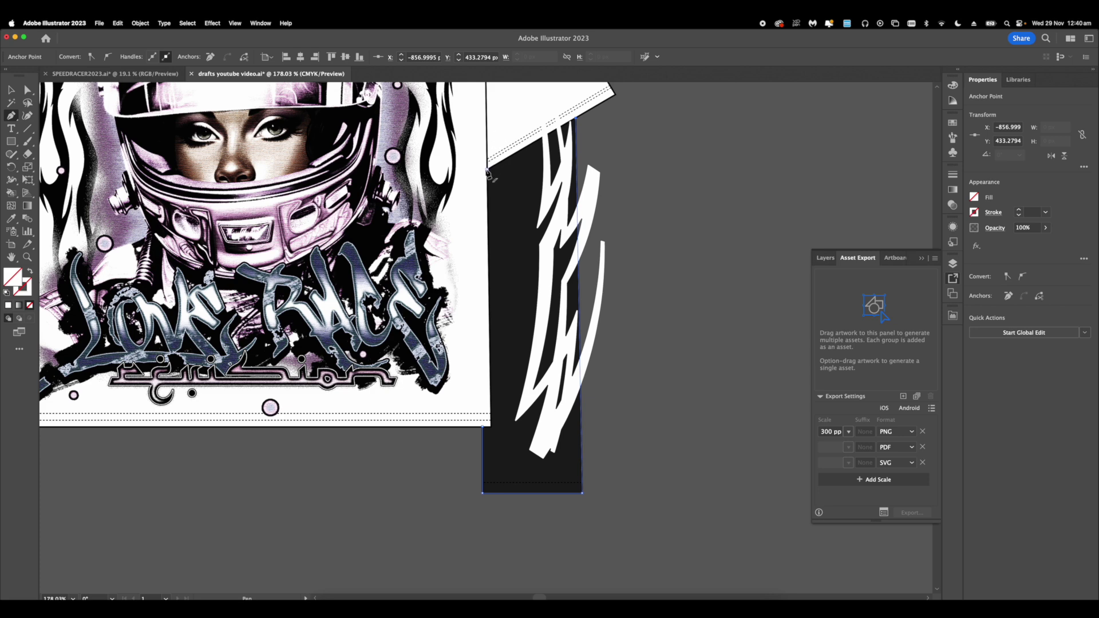
left_click(482, 172)
left_click(577, 112)
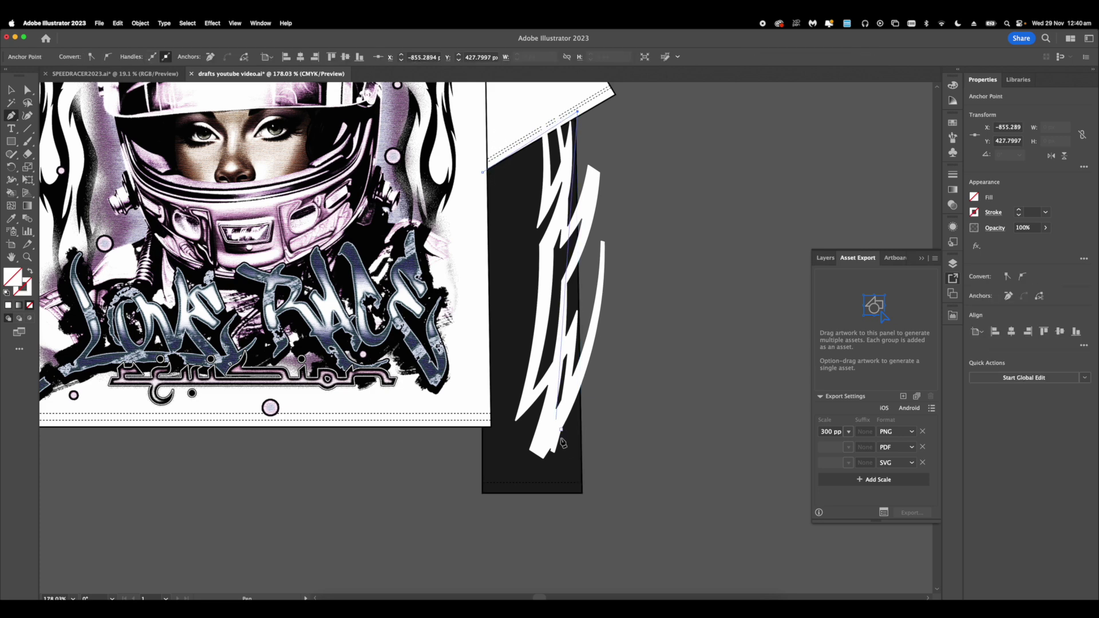
left_click(584, 499)
left_click(480, 501)
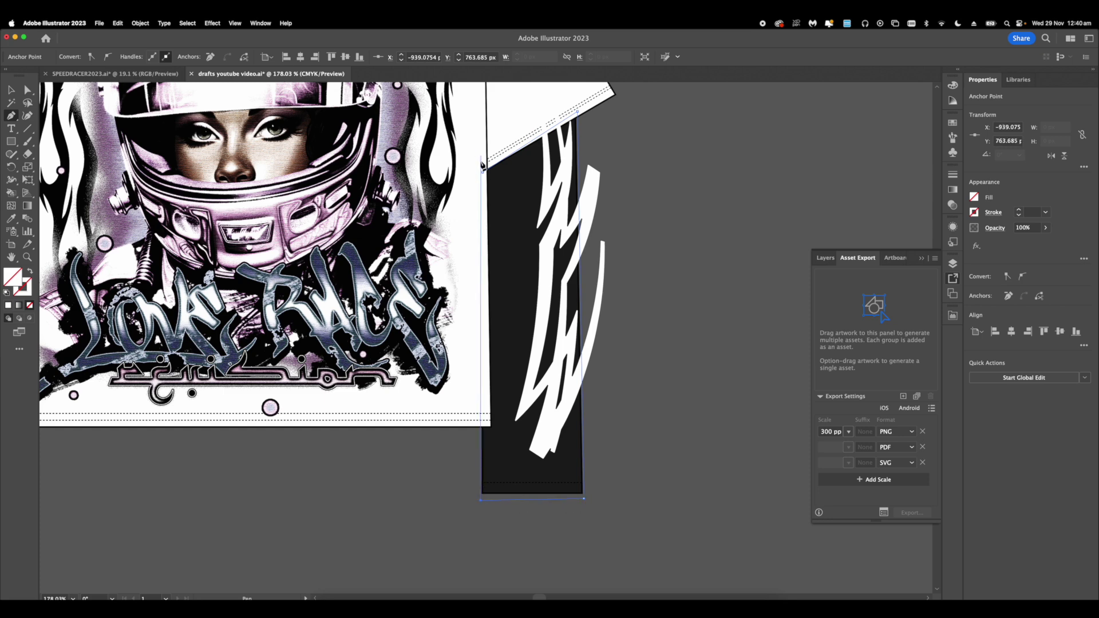
left_click(483, 171)
key("v")
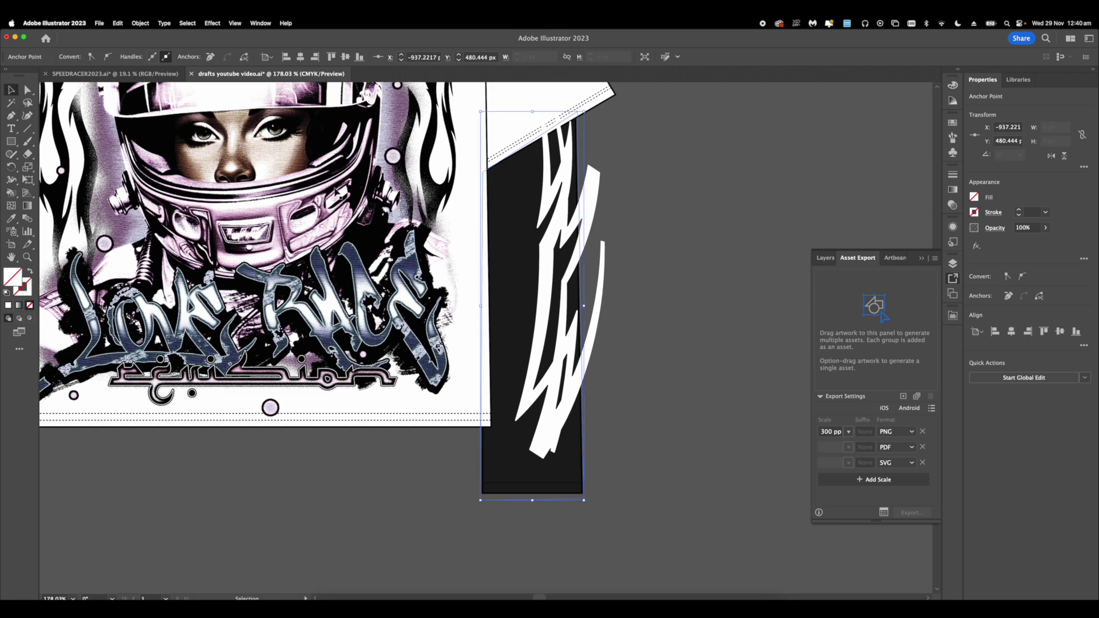
- Make a clipping mask from the sleeve outline and the white speed-stripe graphic on the helmet shirt's right sleeve
left_click(602, 310, "shift")
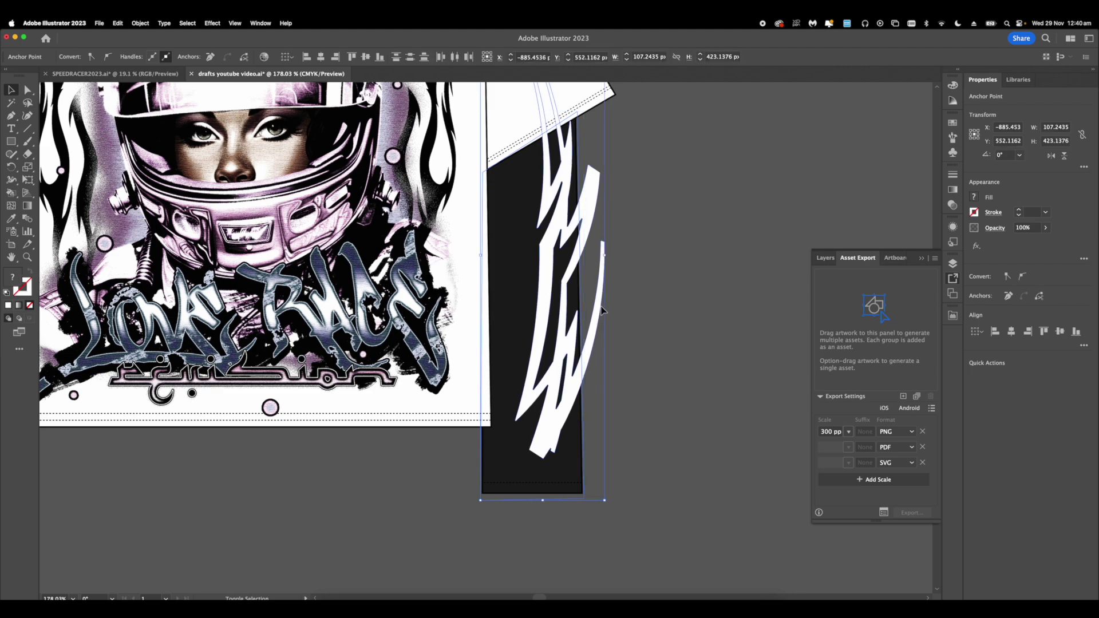
right_click(602, 311)
left_click(647, 433)
left_click(652, 366)
scroll(661, 322, "up", 3)
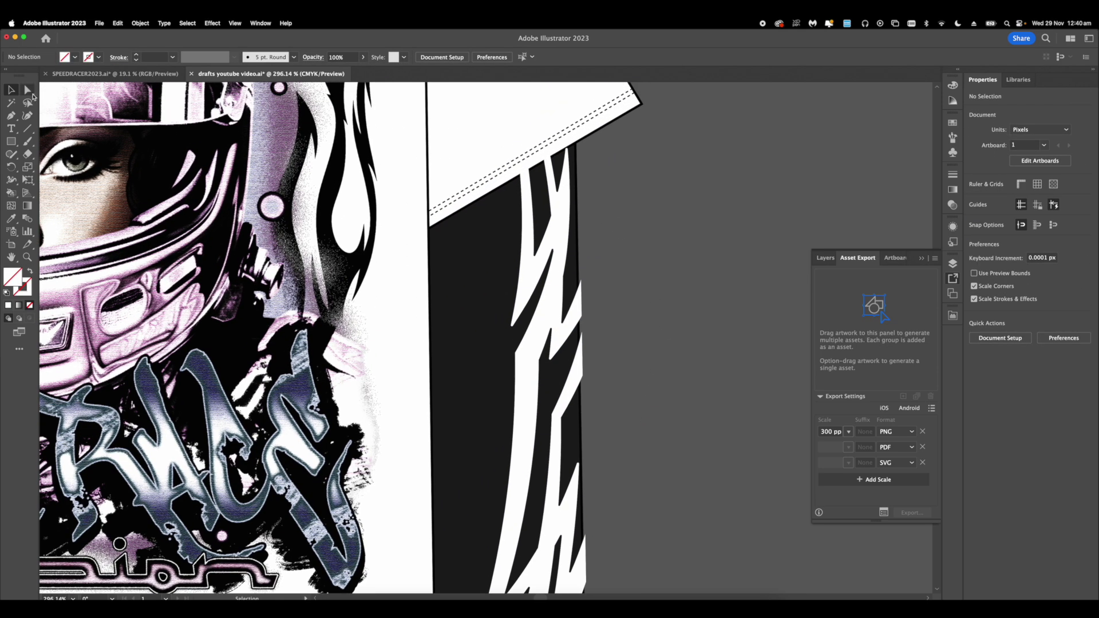
- In outline view, nudge the outer cuff corner of the right sleeve's clipping path to match the sleeve's outer edge
left_click(27, 90)
left_click(548, 297)
left_click_drag(597, 333, 565, 139)
left_click(609, 263)
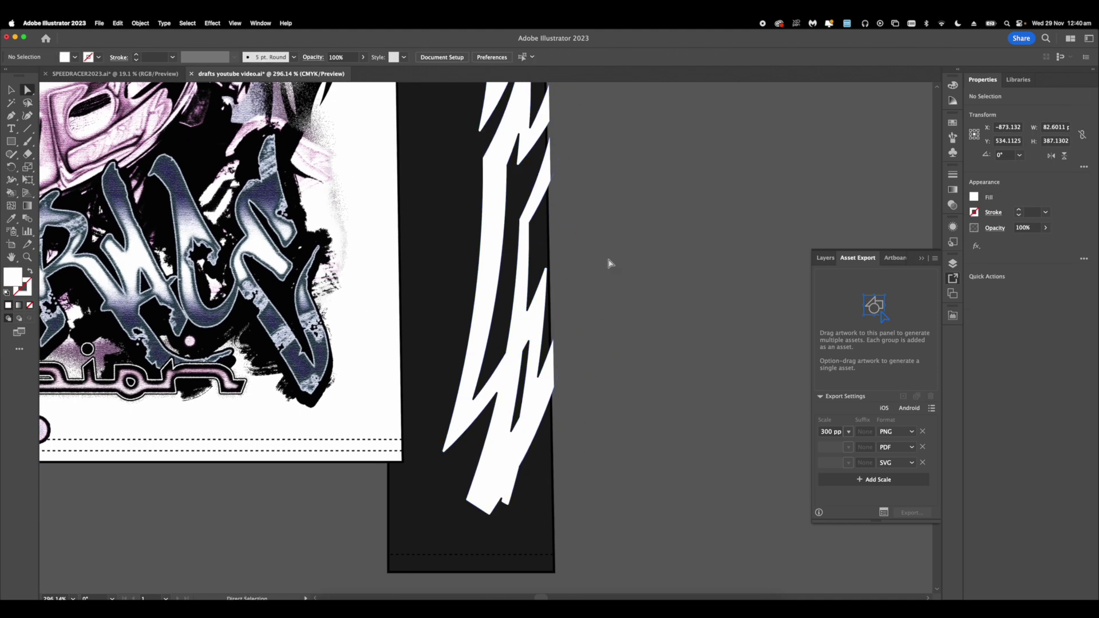
scroll(549, 532, "down", 2)
key("super+y")
left_click(548, 538)
scroll(548, 538, "up", 3)
left_click_drag(543, 536, 544, 534)
- Shift the upper outer corner of the right sleeve's clipping path inward onto the sleeve's edge
mouse_move(584, 122)
left_mouse_down()
mouse_move(579, 421)
mouse_move(591, 512)
left_mouse_up()
left_click_drag(538, 111, 556, 343)
left_click_drag(562, 220, 569, 331)
scroll(572, 229, "up", 3)
left_click_drag(558, 246, 549, 246)
scroll(550, 246, "down", 8)
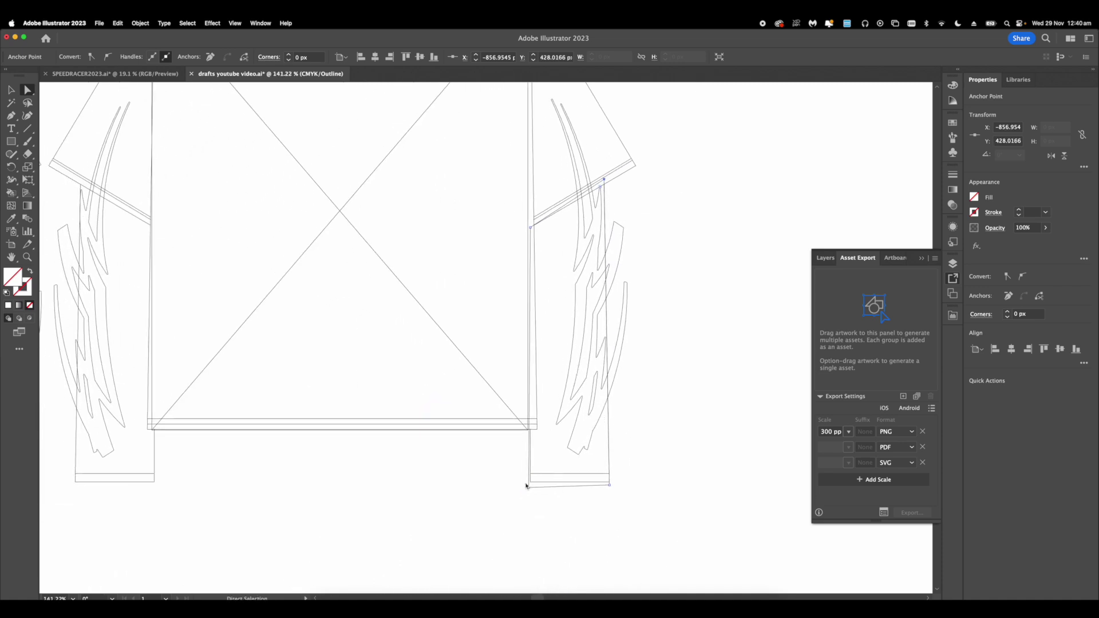
- Lower the clipping path's upper outer corner to Y 433.2794 px, onto the short-sleeve hem, and return to preview mode
scroll(526, 487, "up", 3)
left_click_drag(595, 167, 584, 242)
left_click_drag(534, 124, 521, 264)
scroll(540, 164, "up", 3)
left_click_drag(753, 118, 752, 135)
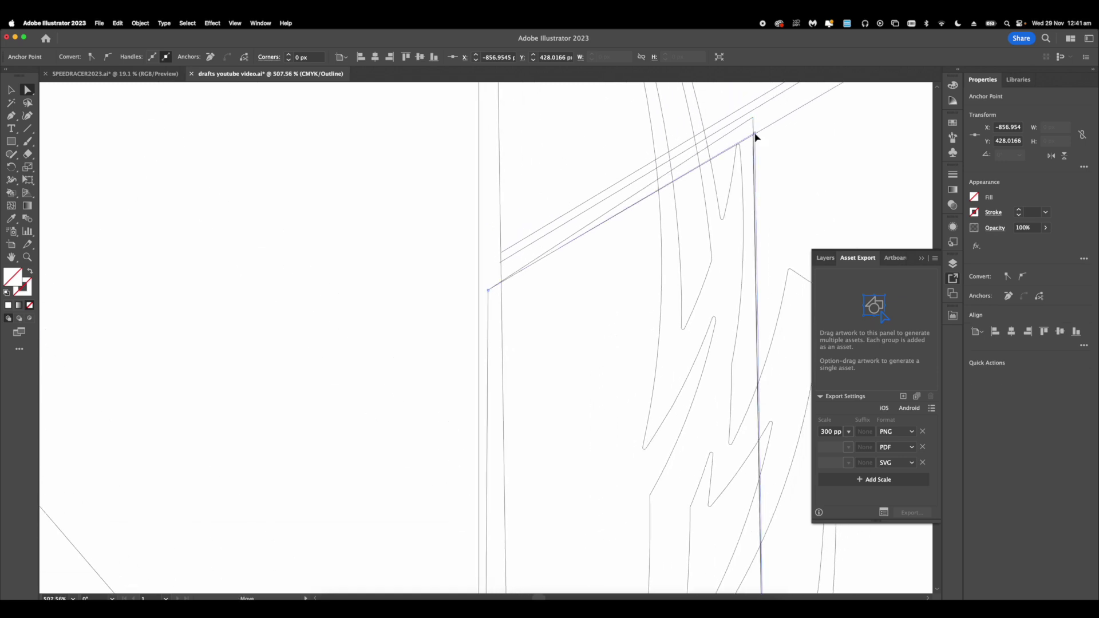
scroll(504, 270, "down", 10)
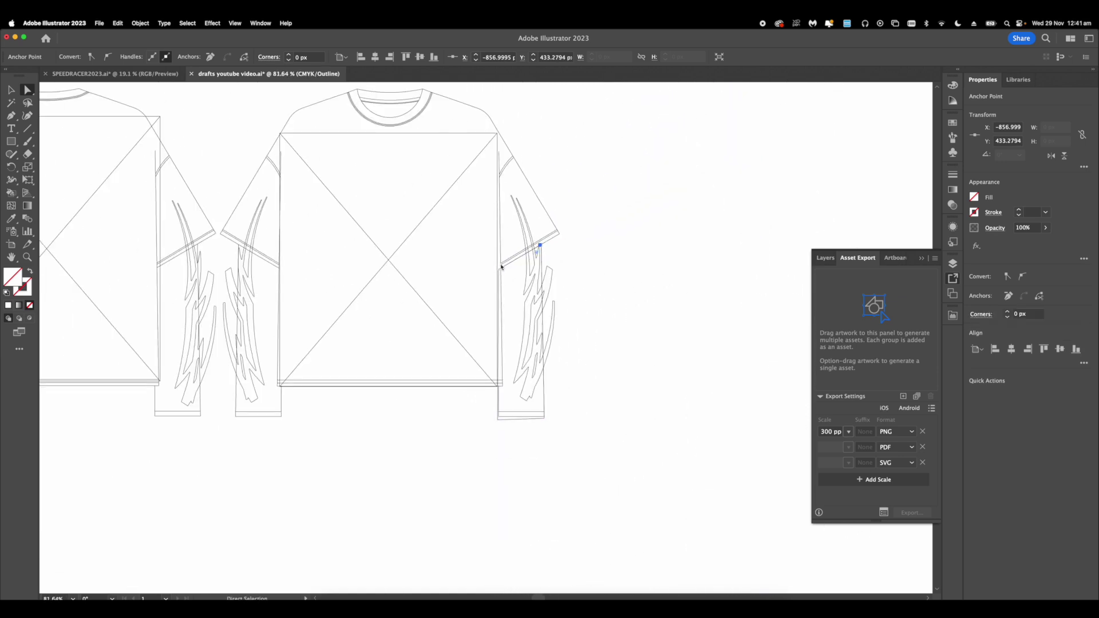
key("super+y")
scroll(633, 329, "left", 2)
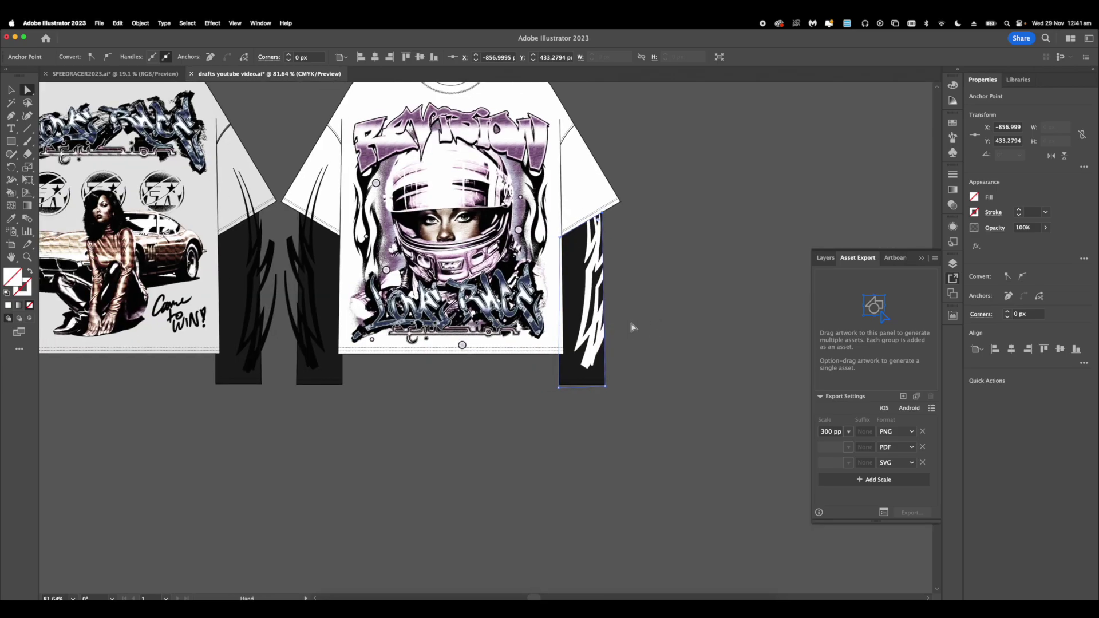